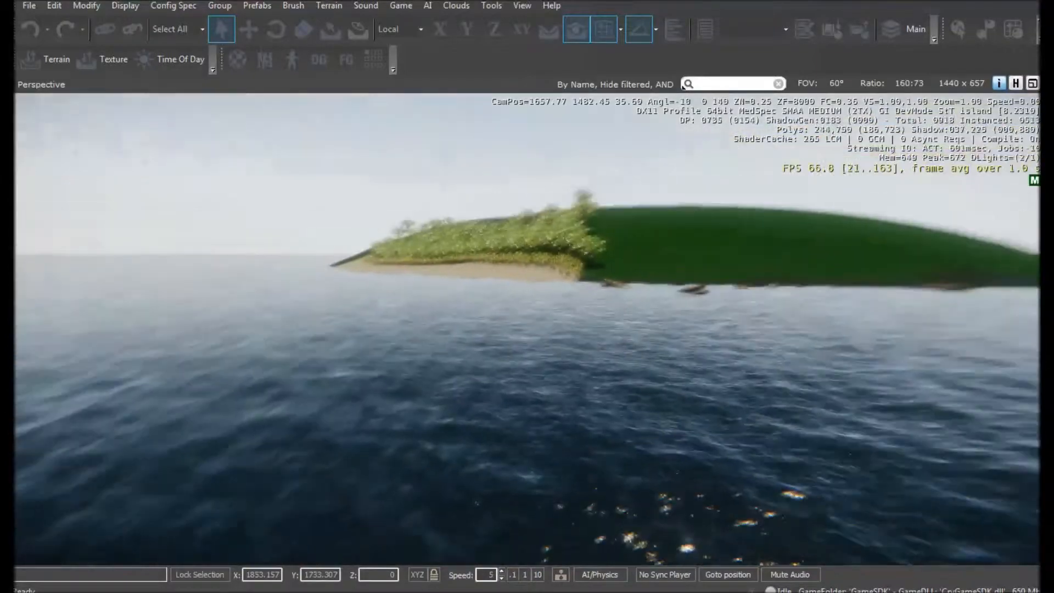
pyautogui.press('w')
pyautogui.moveTo(360, 363)
pyautogui.mouseDown(button='right')
pyautogui.moveTo(377, 263)
pyautogui.moveTo(381, 388)
pyautogui.moveTo(468, 384)
pyautogui.moveTo(422, 362)
pyautogui.moveTo(437, 351)
pyautogui.moveTo(341, 323)
pyautogui.moveTo(326, 367)
pyautogui.moveTo(361, 364)
pyautogui.mouseUp(button='right')
pyautogui.press('s')
pyautogui.press('w')
pyautogui.press('w')
pyautogui.press('s')
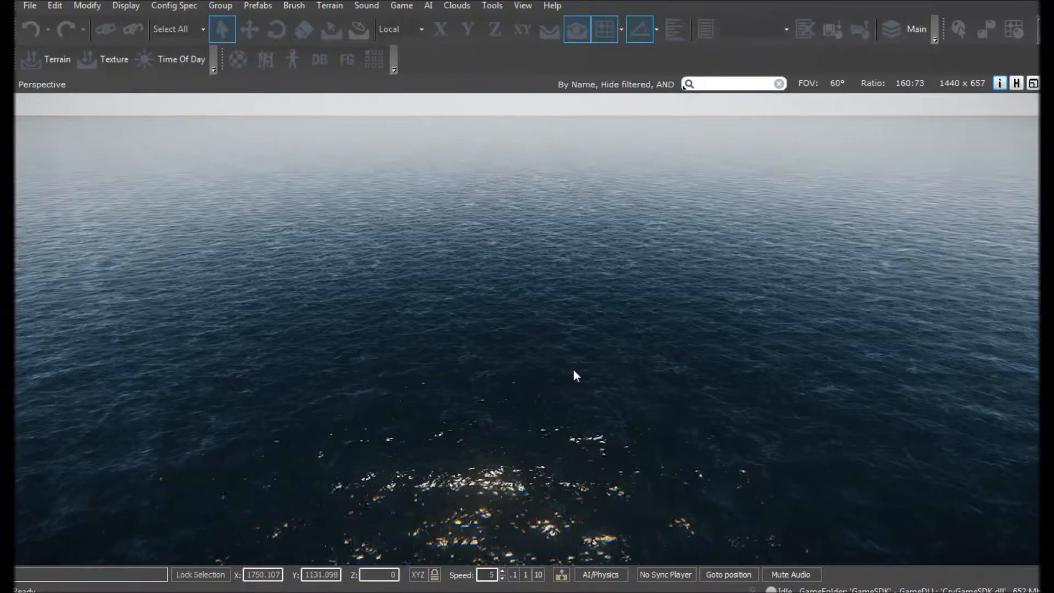
# - Create a new level with a 1024x1024 heightmap at 2 meters per unit and a high-quality 4096 x 4096 terrain texture
pyautogui.click(31, 5)
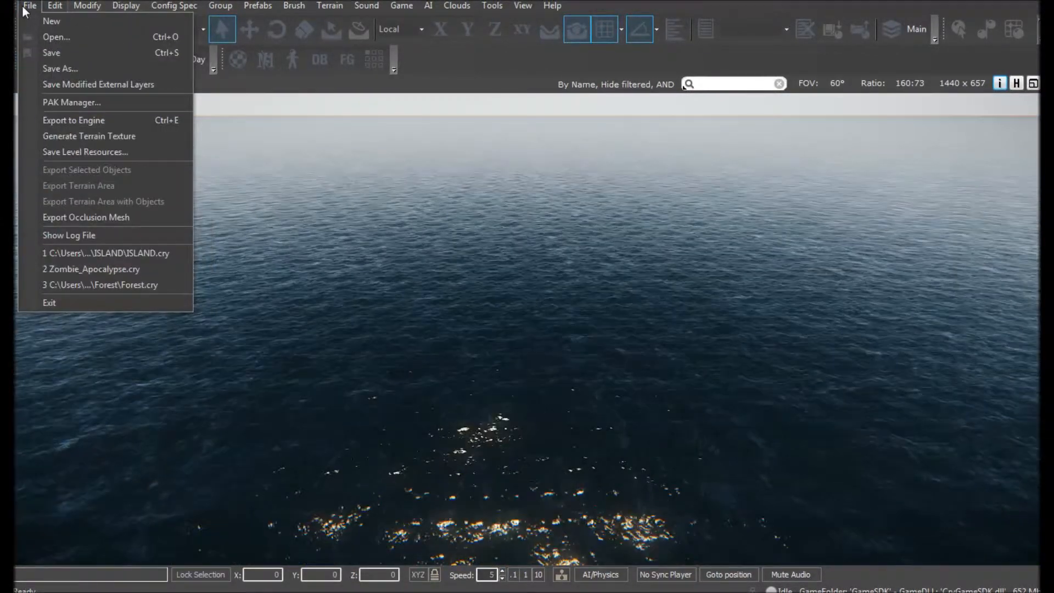
pyautogui.click(36, 24)
pyautogui.moveTo(466, 175); pyautogui.dragTo(467, 162)
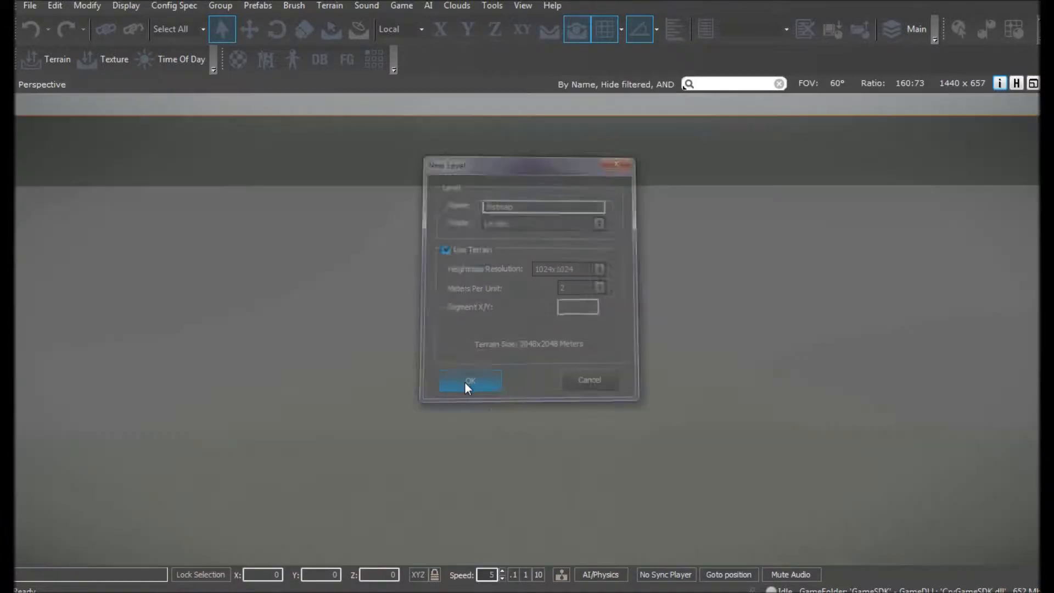
pyautogui.click(465, 383)
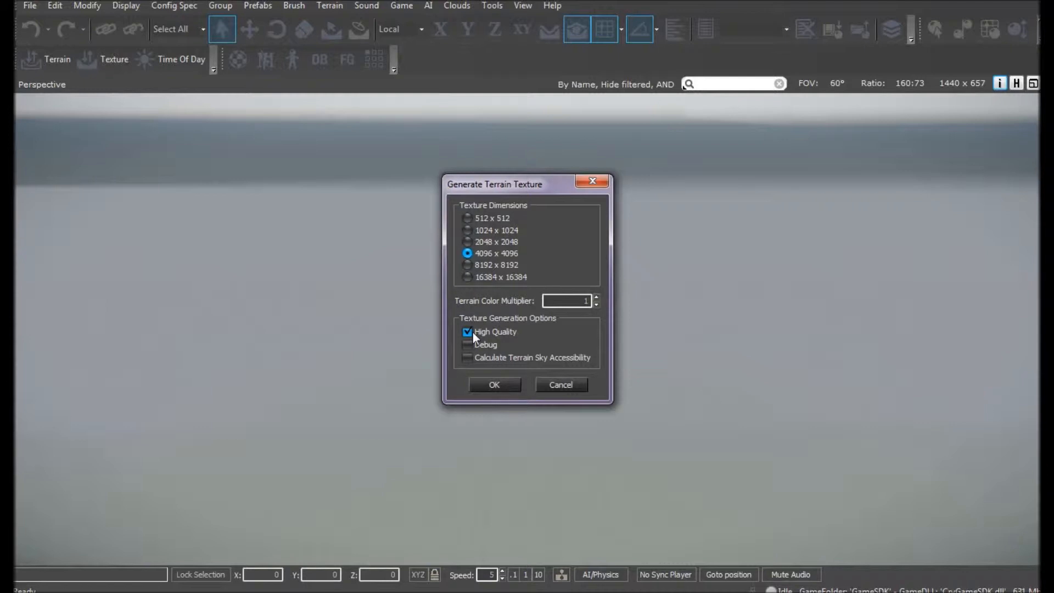
pyautogui.click(495, 383)
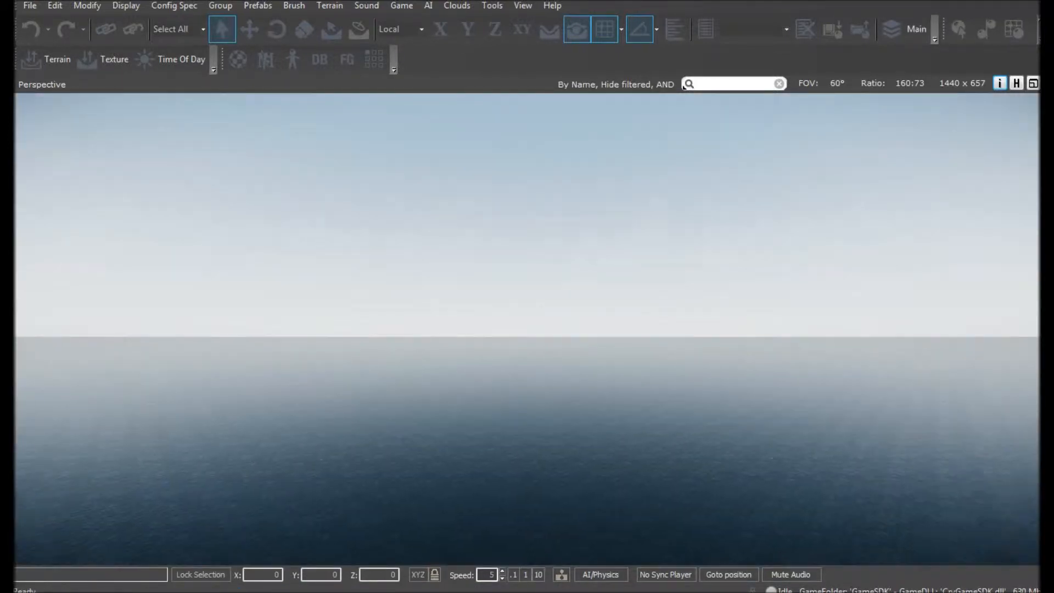
# - Open the Terrain Editor for the empty ocean level and enlarge its window to show more of the heightmap
pyautogui.moveTo(515, 412); pyautogui.dragTo(515, 387, button='right')
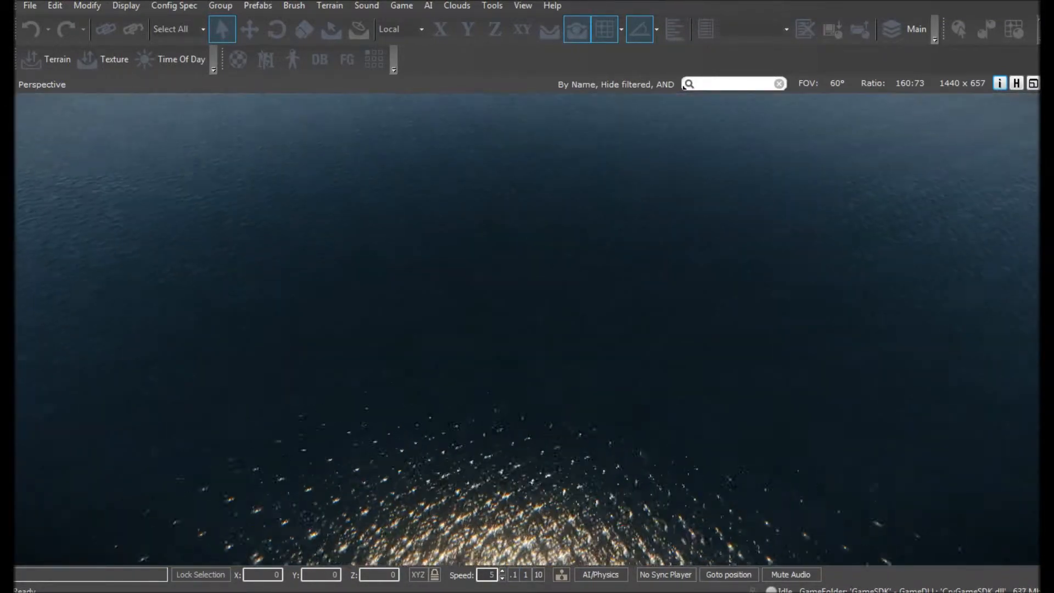
pyautogui.moveTo(515, 461); pyautogui.dragTo(515, 426, button='right')
pyautogui.press('w')
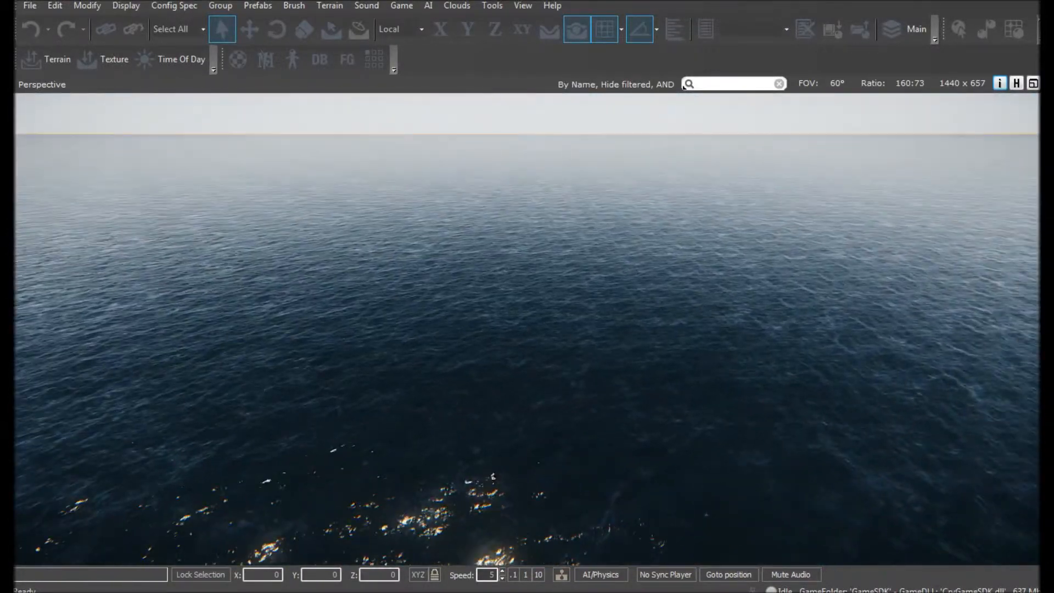
pyautogui.click(331, 5)
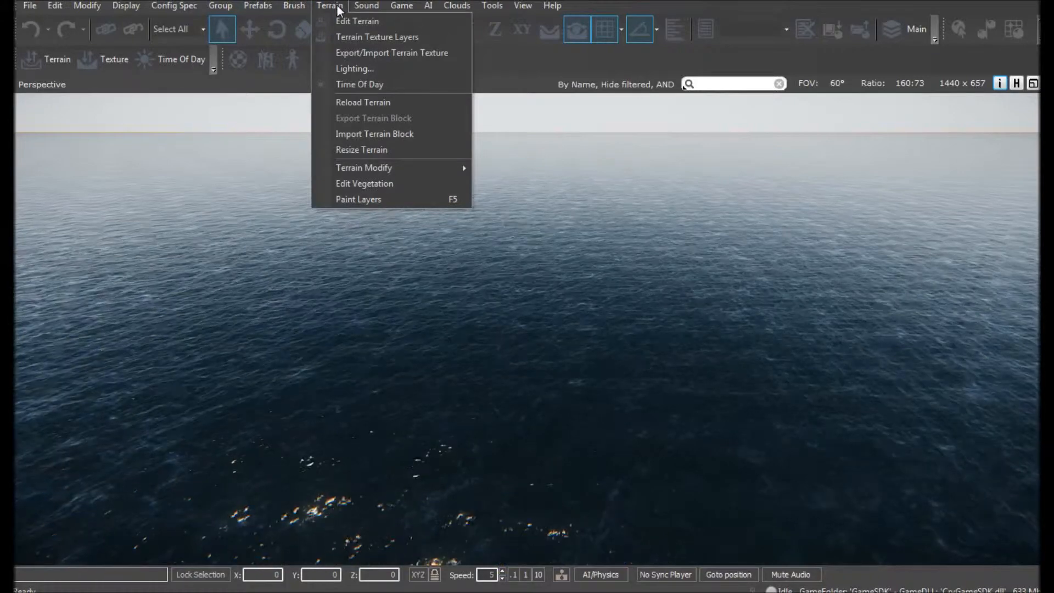
pyautogui.click(359, 19)
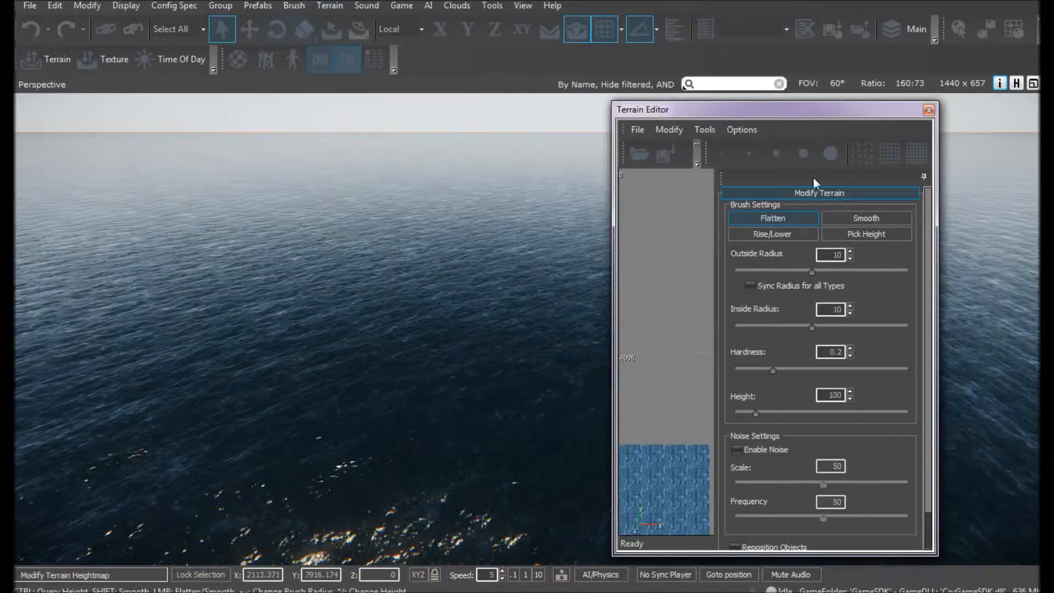
pyautogui.moveTo(619, 114); pyautogui.dragTo(295, 82)
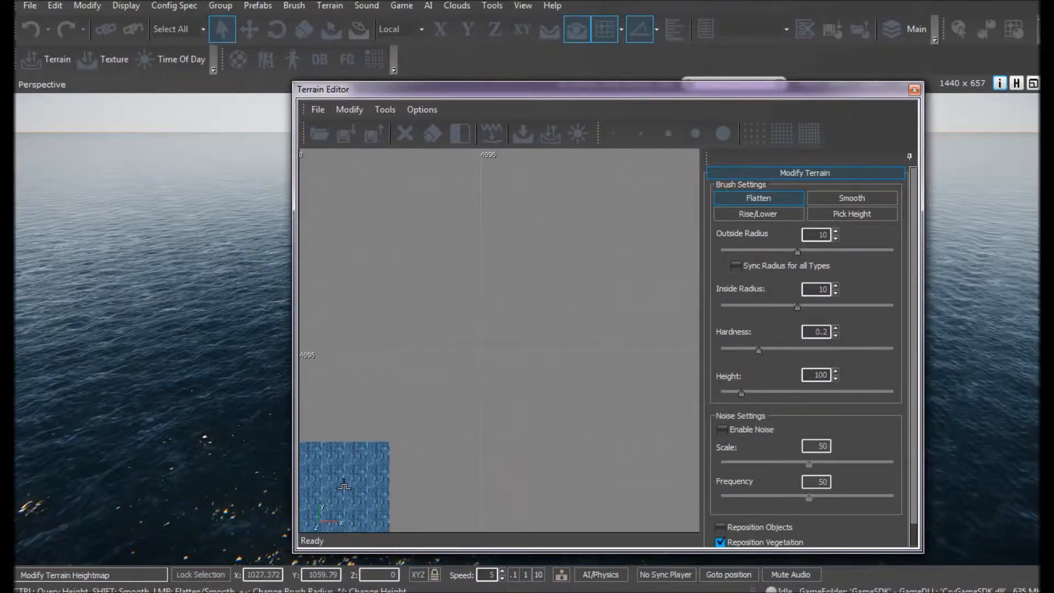
pyautogui.moveTo(197, 288); pyautogui.dragTo(212, 334, button='right')
pyautogui.press('w')
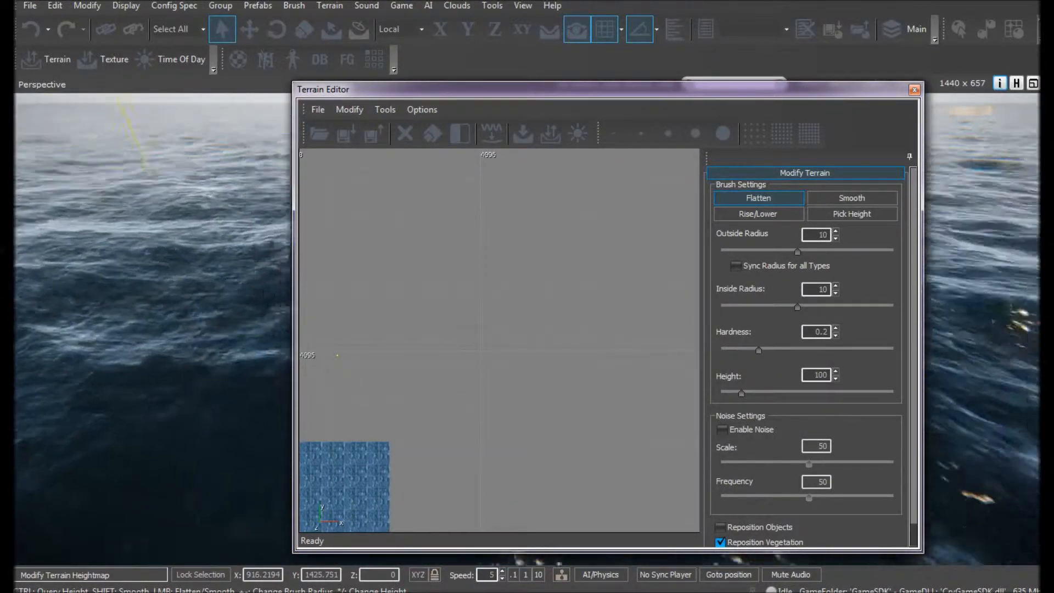
# - Generate terrain on the empty heightmap with the default generation settings
pyautogui.click(340, 108)
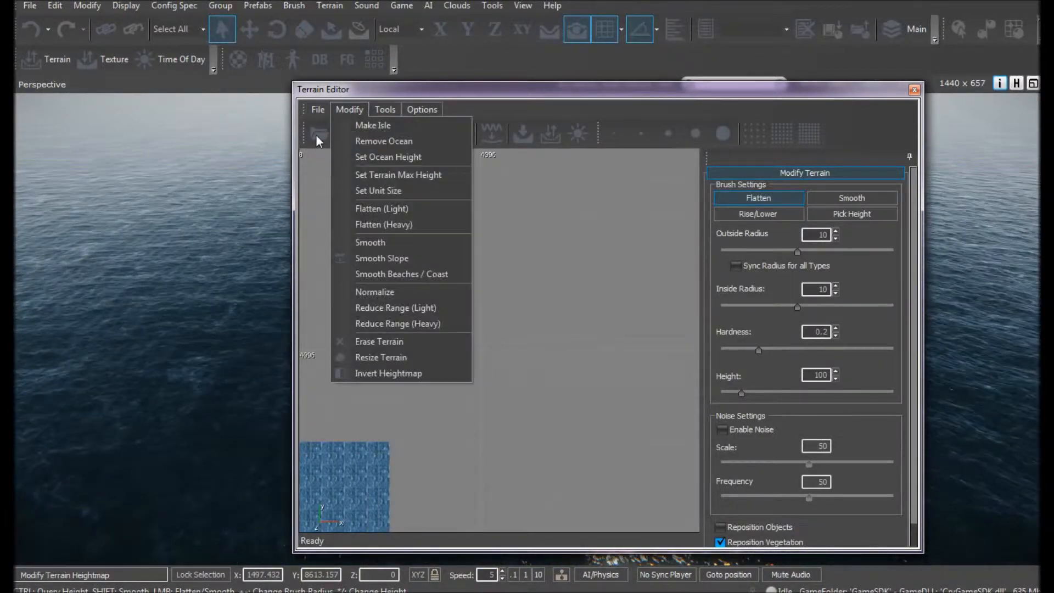
pyautogui.moveTo(351, 111)
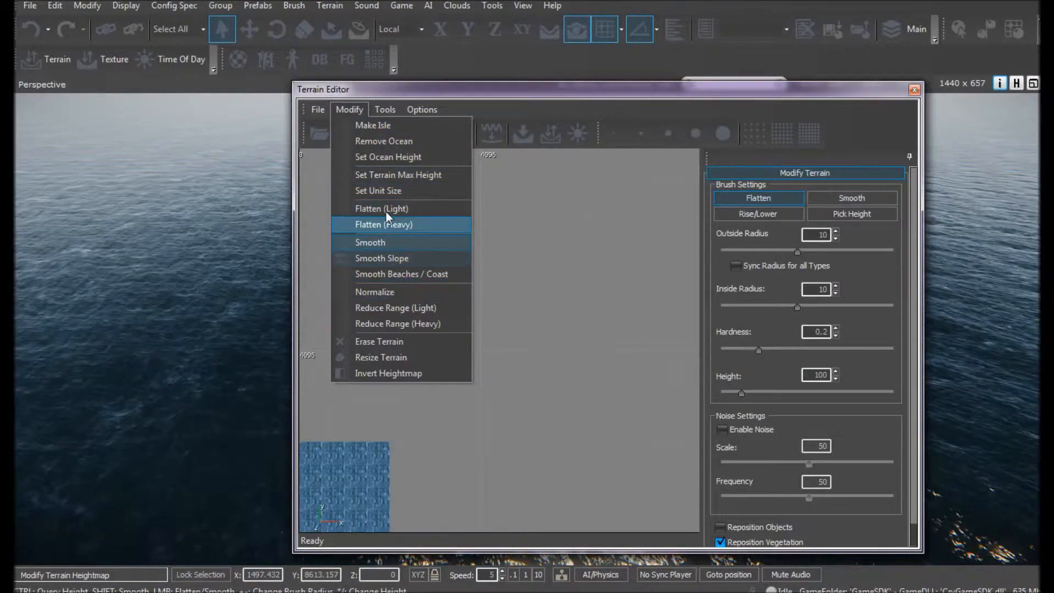
pyautogui.moveTo(390, 104)
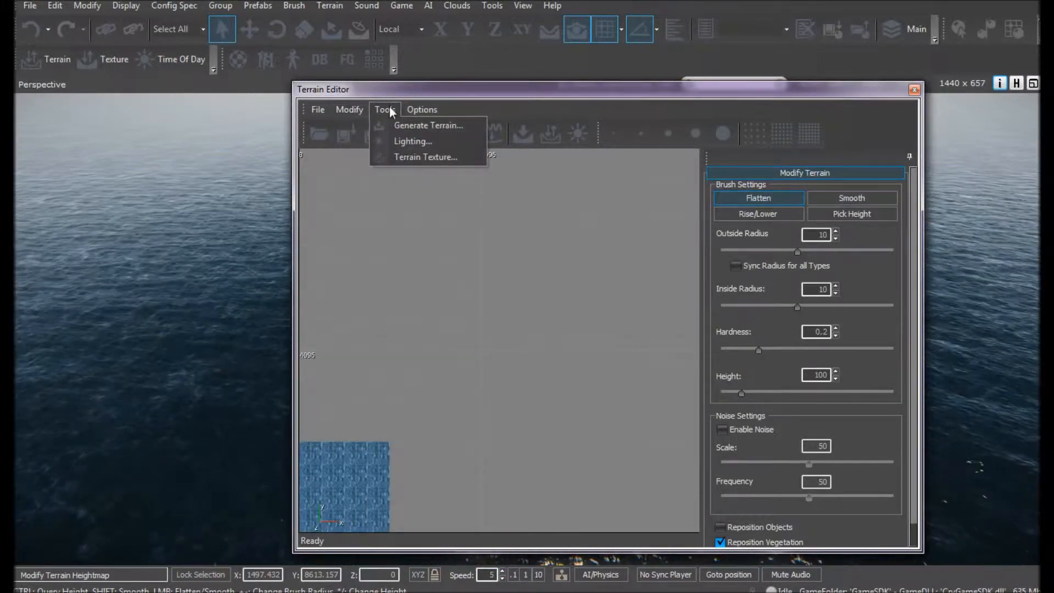
pyautogui.click(402, 125)
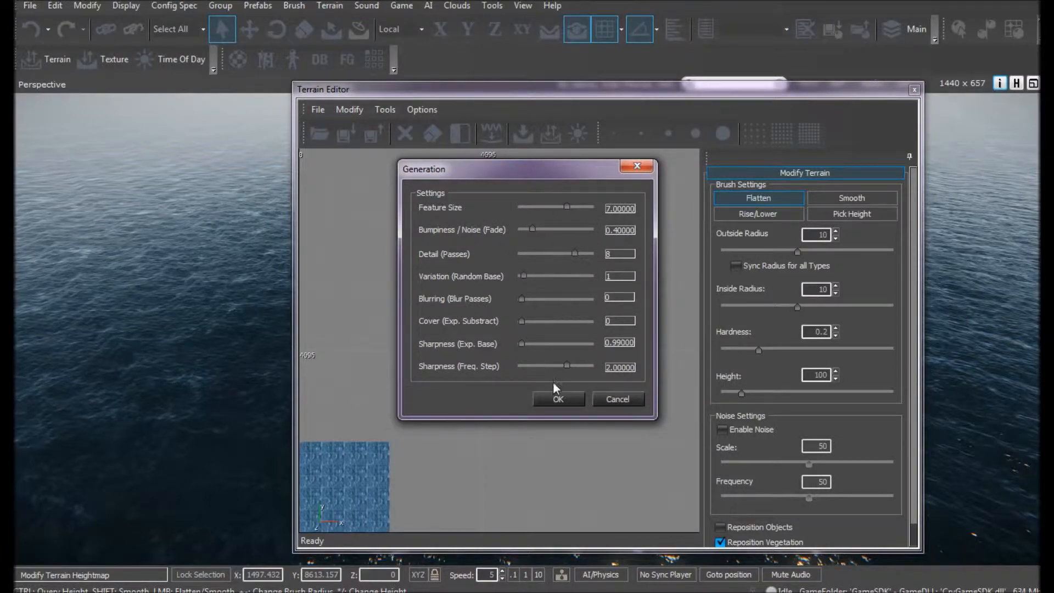
pyautogui.click(559, 399)
# - Close the Terrain Editor and examine the generated mountainous island from a distance
pyautogui.moveTo(874, 91); pyautogui.dragTo(862, 146)
pyautogui.click(901, 146)
pyautogui.moveTo(891, 156); pyautogui.dragTo(824, 123, button='right')
pyautogui.press('s')
pyautogui.press('s')
pyautogui.press('d')
pyautogui.press('d')
pyautogui.press('s')
pyautogui.press('a')
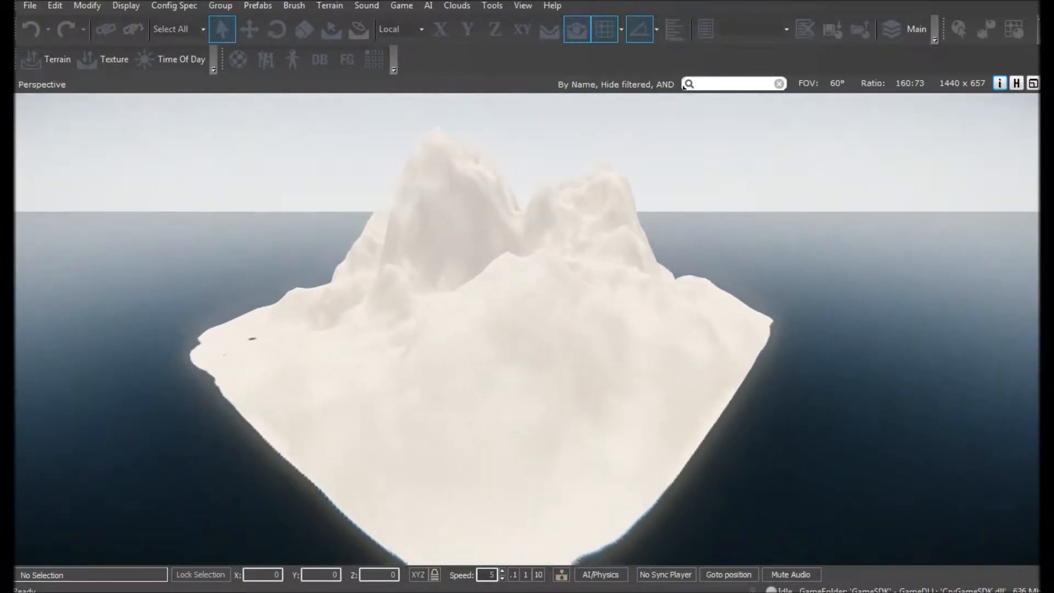
pyautogui.press('a')
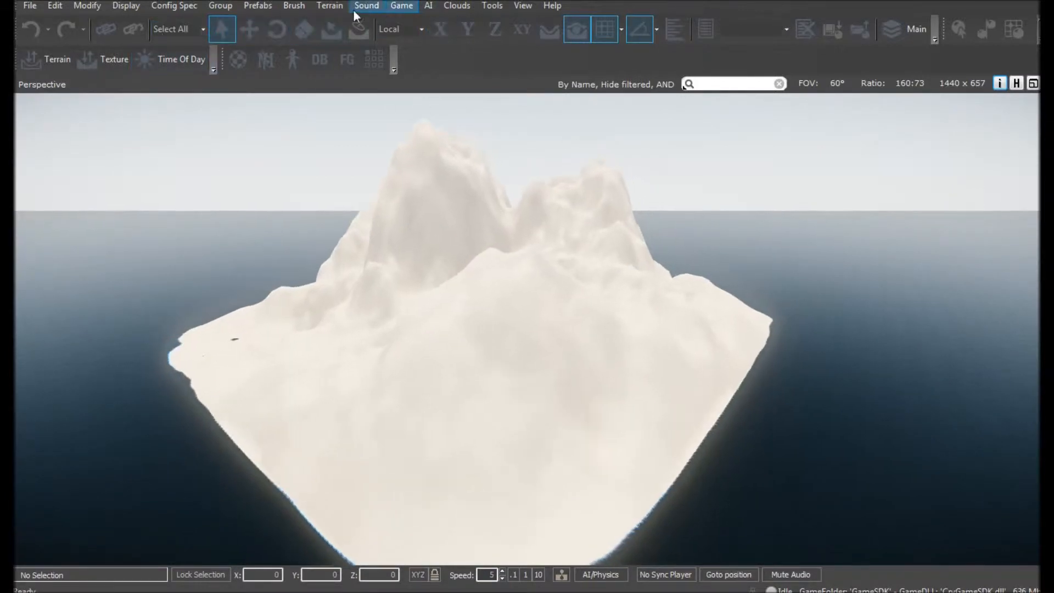
# - Reopen the Terrain Editor and try generating the terrain with a smaller Feature Size and a higher Bumpiness / Noise value
pyautogui.click(339, 7)
pyautogui.click(341, 22)
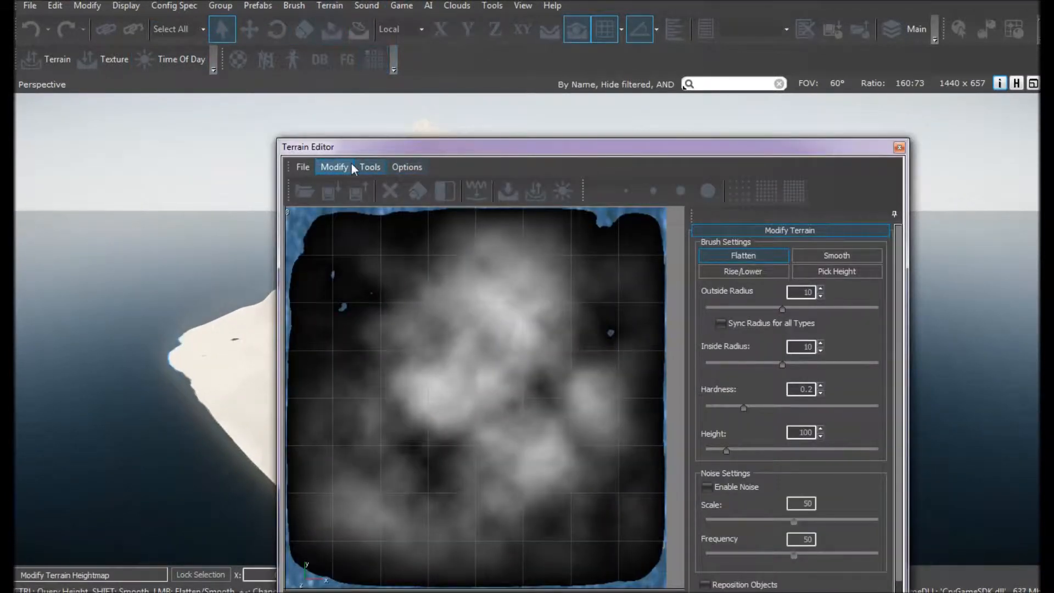
pyautogui.click(370, 167)
pyautogui.click(386, 182)
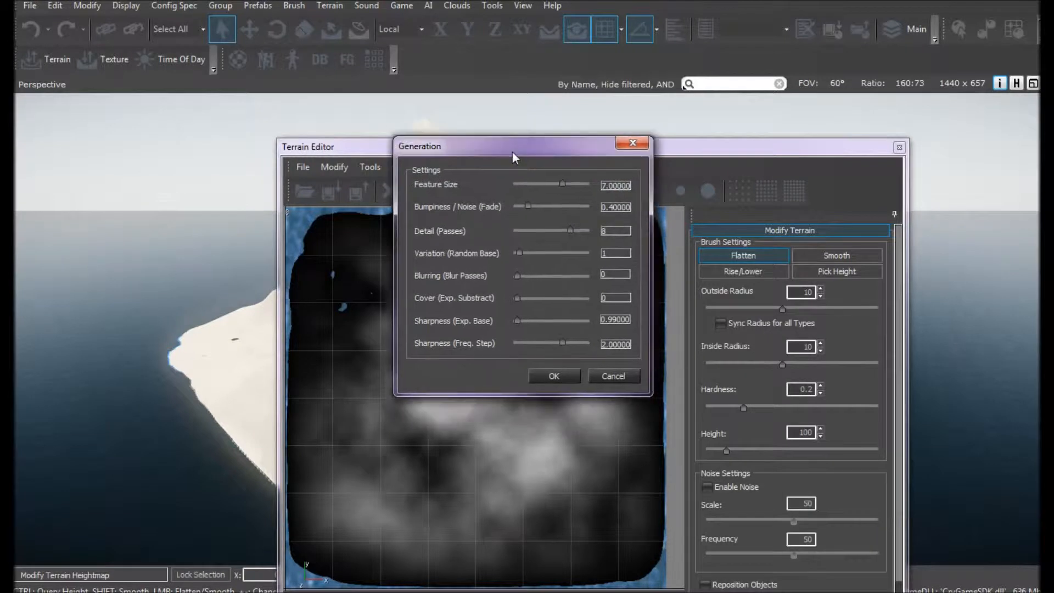
pyautogui.moveTo(562, 184); pyautogui.dragTo(544, 184)
pyautogui.moveTo(527, 206); pyautogui.dragTo(548, 207)
pyautogui.click(553, 375)
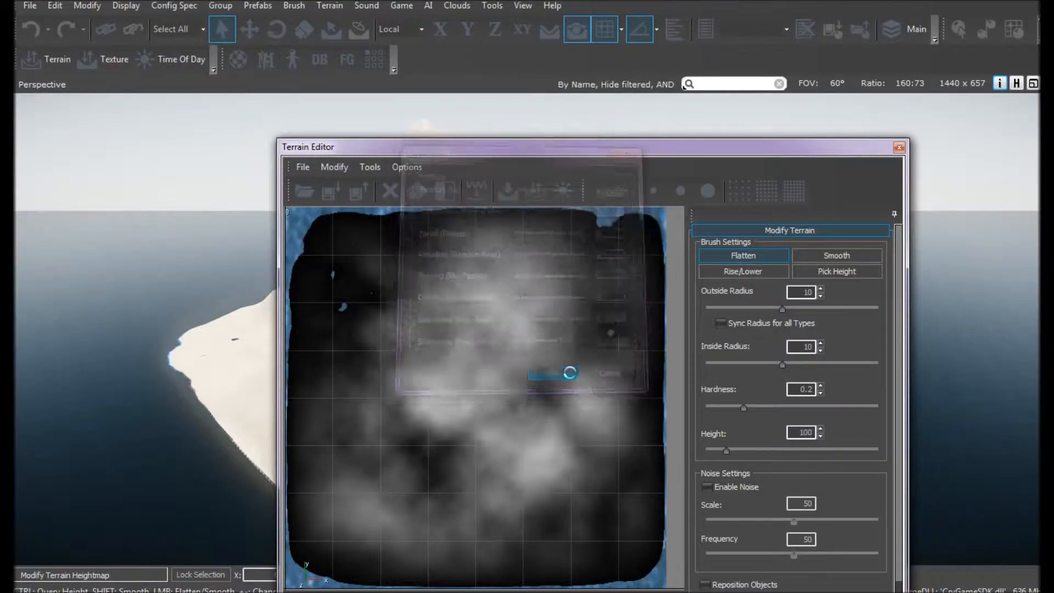
pyautogui.moveTo(563, 152); pyautogui.dragTo(619, 443)
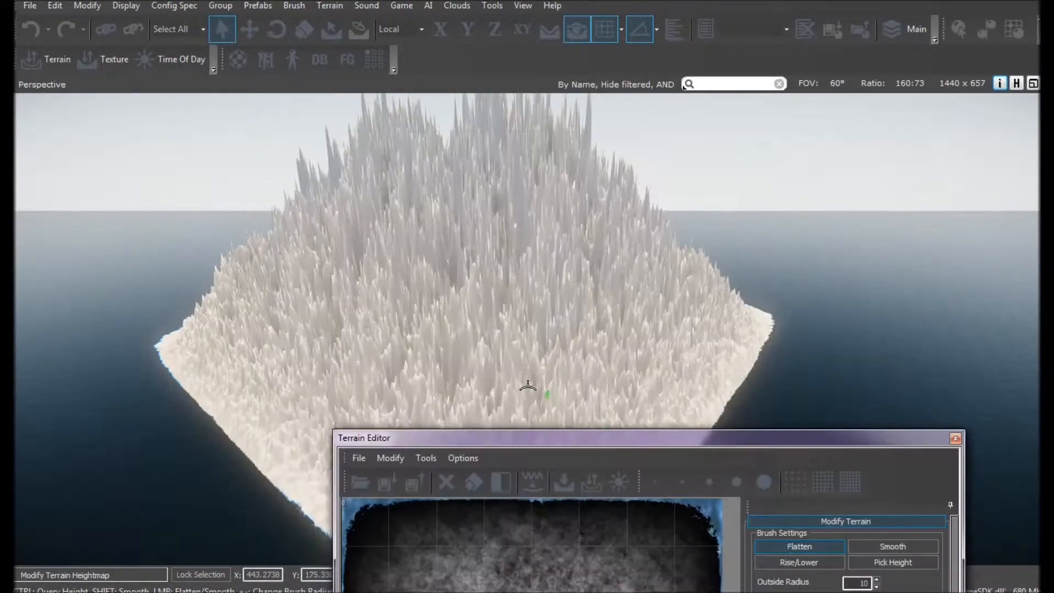
# - Regenerate the terrain with the default settings, Feature Size 7 and Bumpiness / Noise 0.4
pyautogui.moveTo(455, 436); pyautogui.dragTo(500, 117)
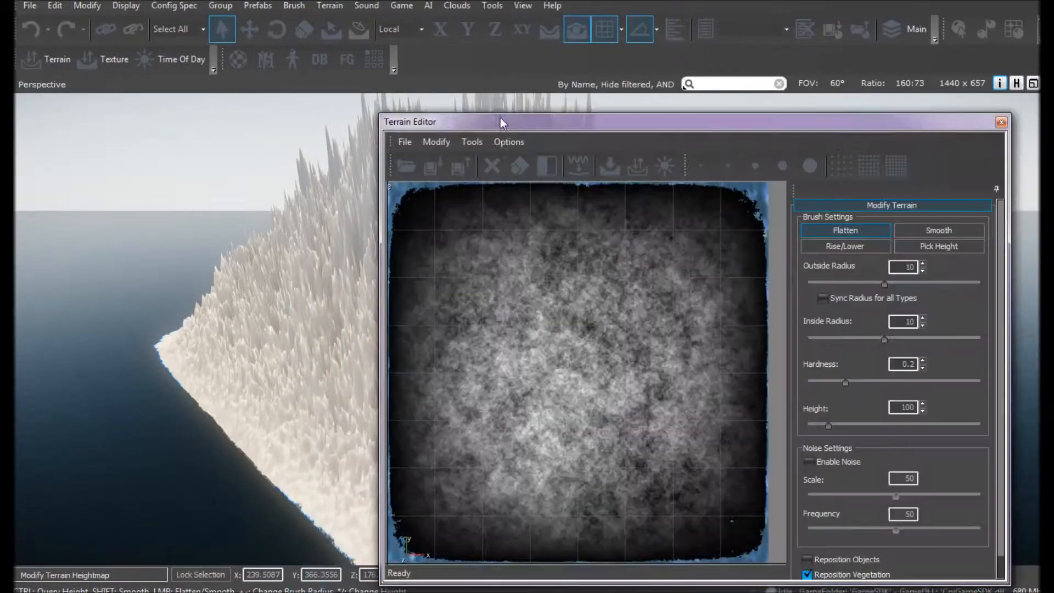
pyautogui.click(473, 142)
pyautogui.click(486, 157)
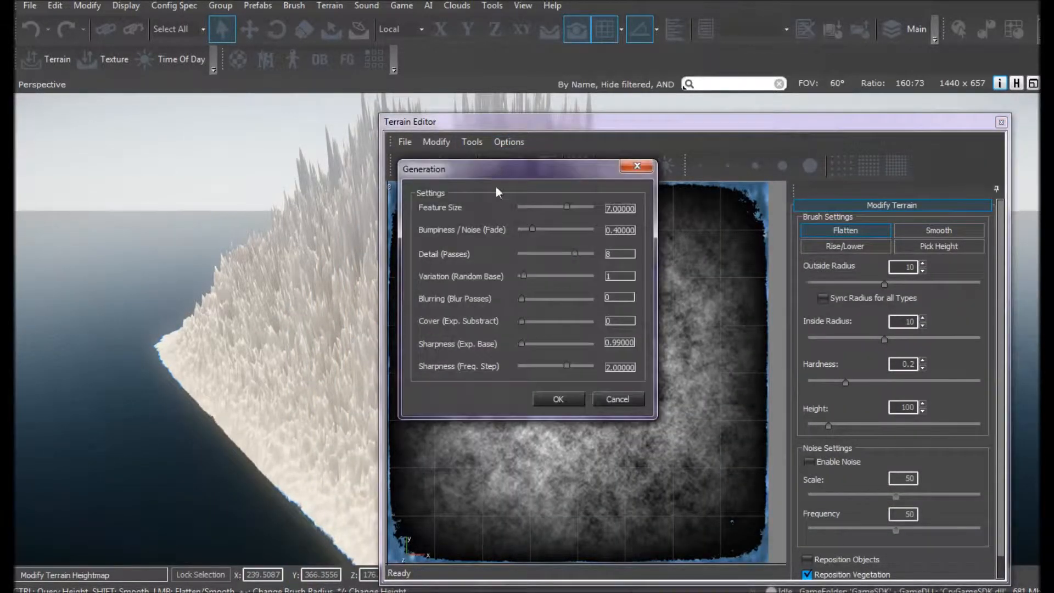
pyautogui.click(558, 399)
# - Lower the terrain's maximum height to cut off the island's mountain peaks
pyautogui.moveTo(507, 127)
pyautogui.mouseDown()
pyautogui.moveTo(503, 397)
pyautogui.moveTo(519, 414)
pyautogui.moveTo(558, 130)
pyautogui.moveTo(516, 112)
pyautogui.mouseUp()
pyautogui.click(455, 126)
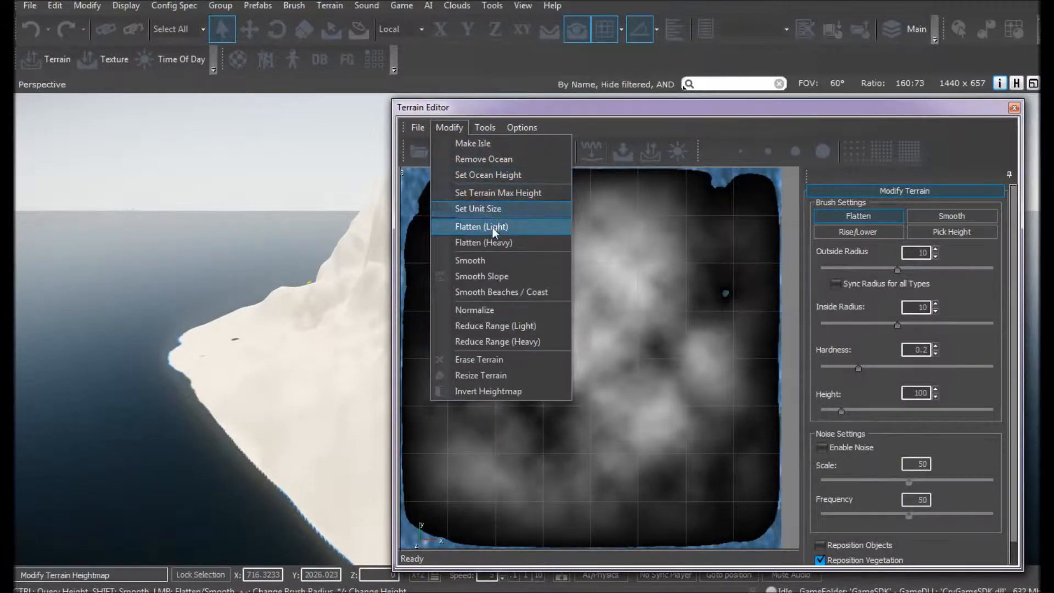
pyautogui.click(495, 194)
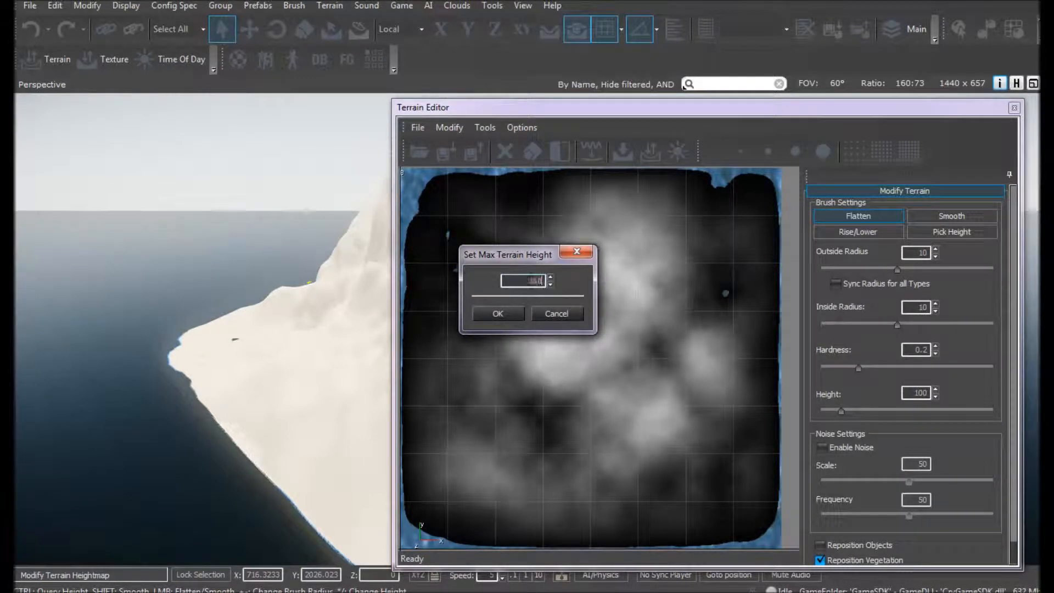
pyautogui.click(499, 316)
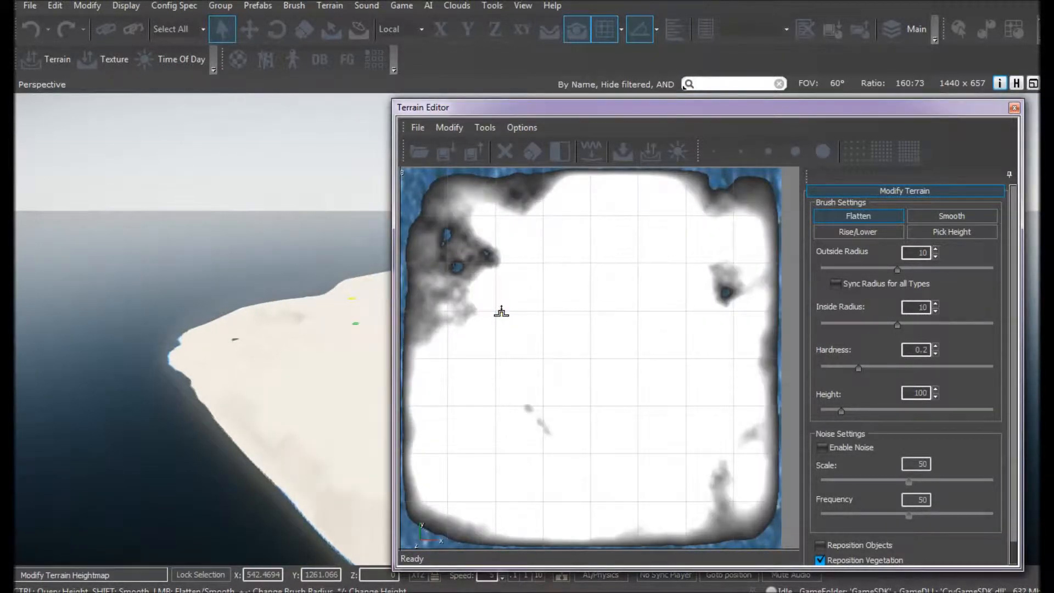
# - Examine the height and coastline of the lowered terrain in the perspective view
pyautogui.moveTo(569, 110); pyautogui.dragTo(692, 435)
pyautogui.moveTo(568, 389); pyautogui.dragTo(647, 390, button='right')
pyautogui.press('a')
pyautogui.press('w')
pyautogui.moveTo(452, 345)
pyautogui.mouseDown(button='right')
pyautogui.moveTo(464, 345)
pyautogui.moveTo(485, 263)
pyautogui.moveTo(508, 310)
pyautogui.moveTo(496, 323)
pyautogui.moveTo(378, 353)
pyautogui.moveTo(394, 326)
pyautogui.moveTo(467, 310)
pyautogui.moveTo(396, 353)
pyautogui.moveTo(387, 302)
pyautogui.moveTo(422, 384)
pyautogui.moveTo(395, 400)
pyautogui.moveTo(393, 418)
pyautogui.moveTo(404, 425)
pyautogui.moveTo(448, 342)
pyautogui.moveTo(461, 338)
pyautogui.mouseUp(button='right')
pyautogui.press('w')
pyautogui.press('w')
pyautogui.press('w')
# - Apply Make Isle to the heightmap six times to sink the edges into a smaller, rounded island
pyautogui.moveTo(572, 434); pyautogui.dragTo(472, 133)
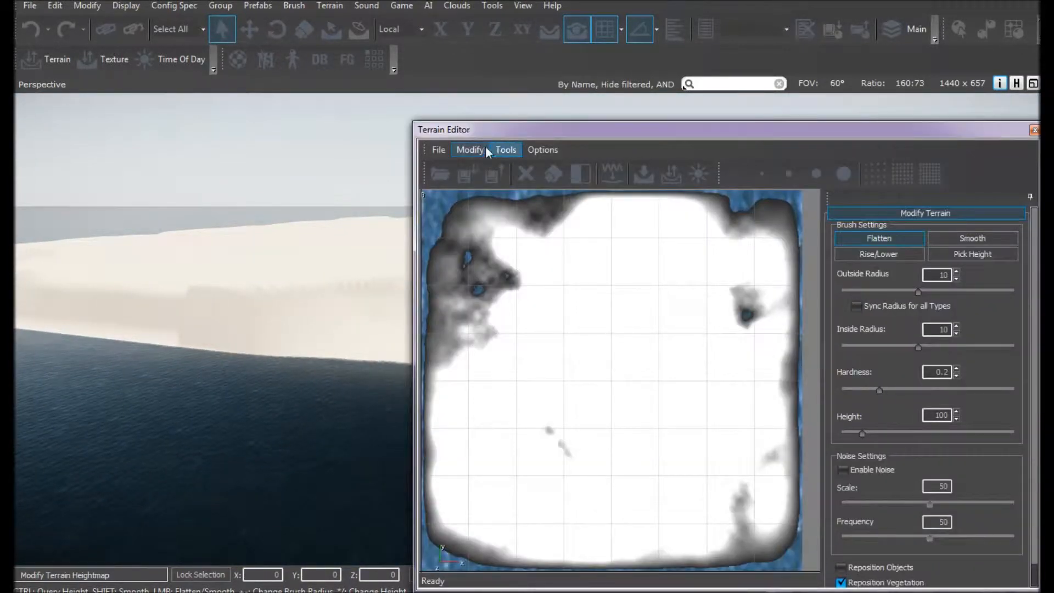
pyautogui.click(482, 147)
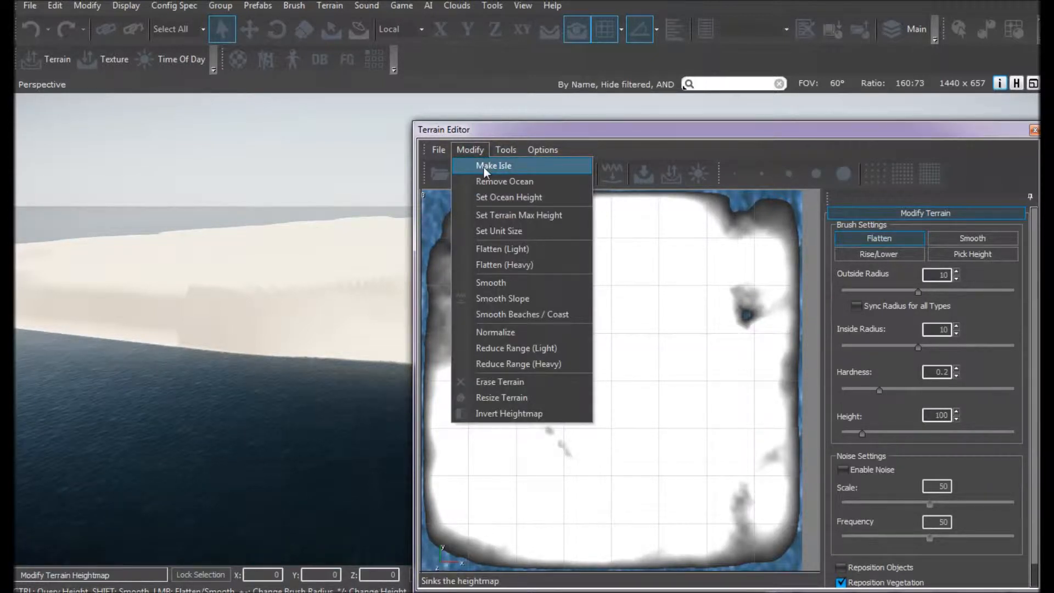
pyautogui.click(483, 166)
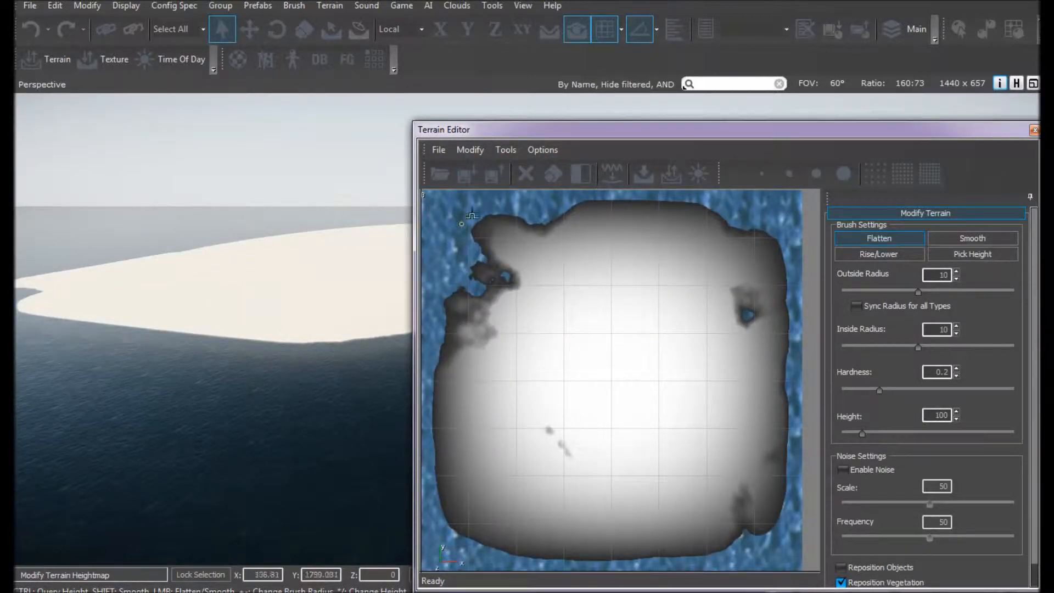
pyautogui.click(471, 153)
pyautogui.click(483, 166)
pyautogui.click(475, 152)
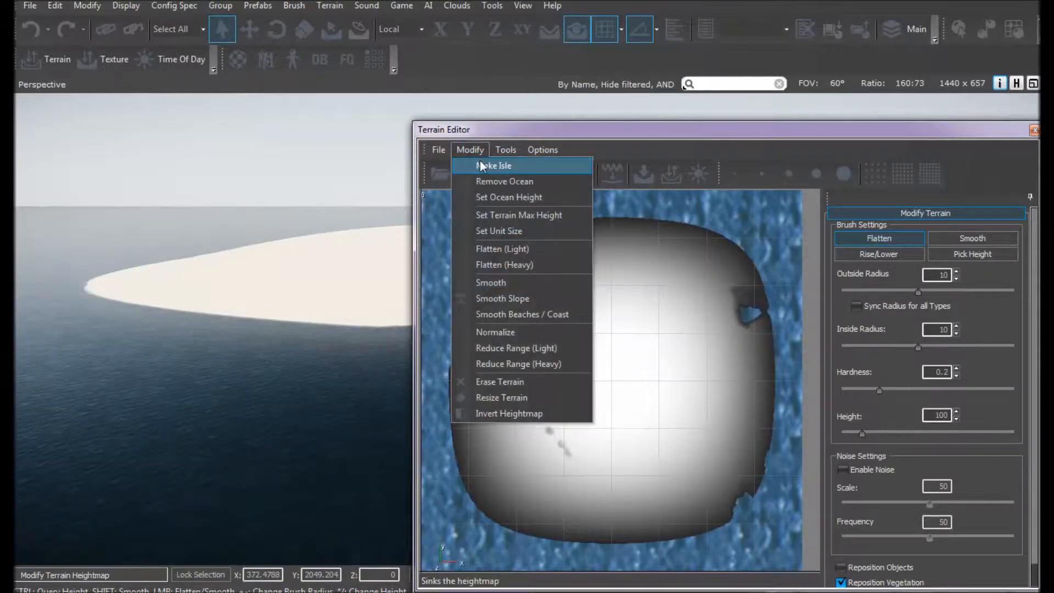
pyautogui.click(483, 166)
pyautogui.click(475, 151)
pyautogui.click(483, 166)
pyautogui.click(475, 151)
pyautogui.click(483, 166)
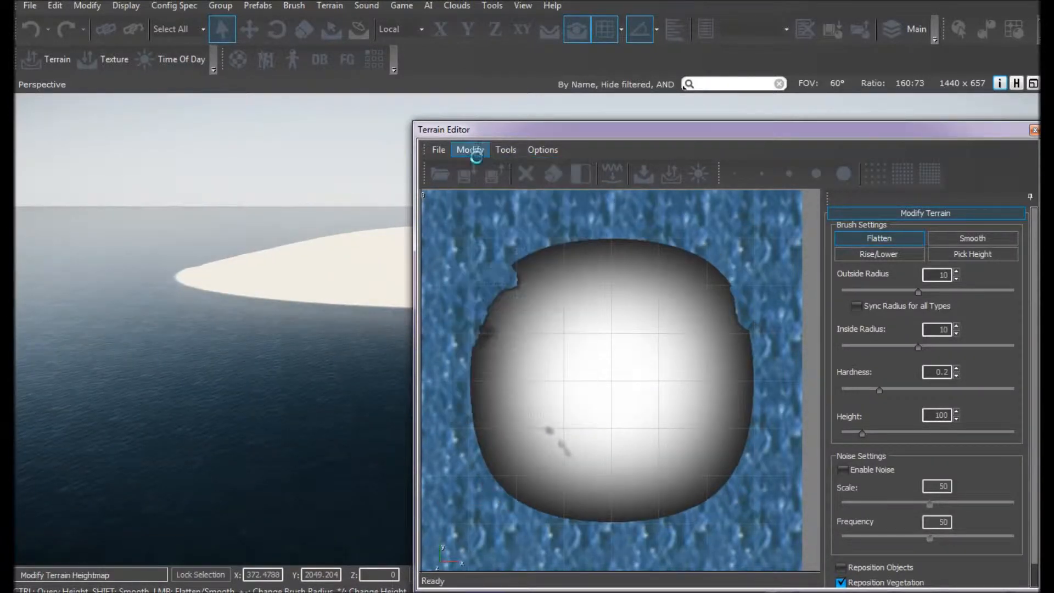
pyautogui.click(475, 152)
pyautogui.click(483, 167)
# - Inspect the rounded island's shape and shoreline up close, closing the Terrain Editor for an unobstructed view
pyautogui.moveTo(502, 131); pyautogui.dragTo(403, 324)
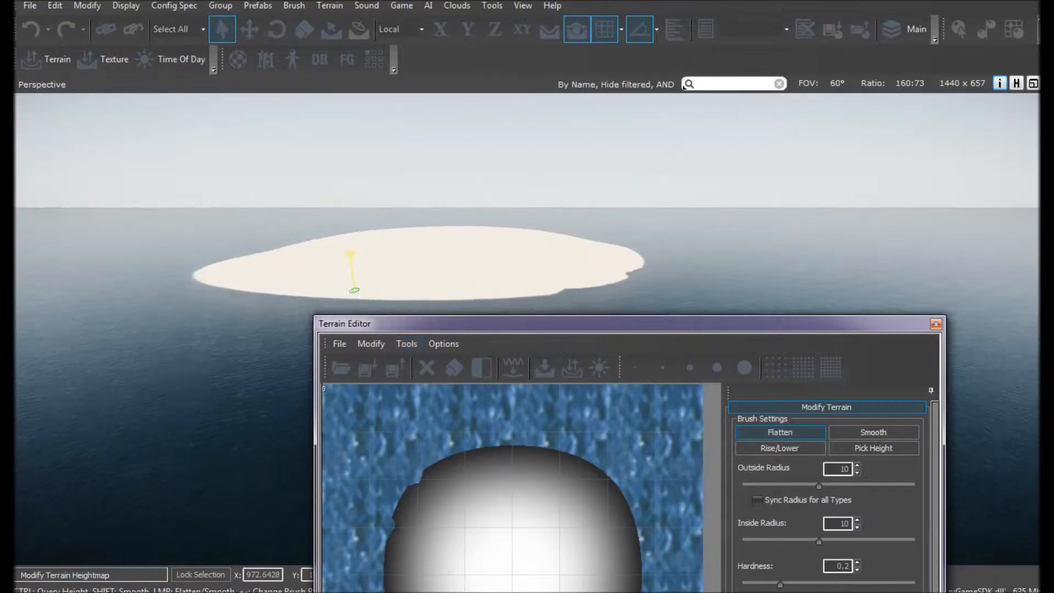
pyautogui.press('w')
pyautogui.moveTo(360, 281)
pyautogui.mouseDown(button='right')
pyautogui.moveTo(340, 233)
pyautogui.moveTo(368, 289)
pyautogui.moveTo(324, 300)
pyautogui.moveTo(341, 287)
pyautogui.moveTo(366, 296)
pyautogui.mouseUp(button='right')
pyautogui.press('w')
pyautogui.press('s')
pyautogui.press('s')
pyautogui.moveTo(445, 325); pyautogui.dragTo(462, 145)
pyautogui.click(957, 139)
pyautogui.moveTo(604, 263); pyautogui.dragTo(527, 329, button='right')
pyautogui.press('s')
pyautogui.press('d')
pyautogui.press('w')
pyautogui.press('w')
pyautogui.press('w')
pyautogui.press('s')
# - Open the Terrain Texture Layers and select the Default layer
pyautogui.click(336, 7)
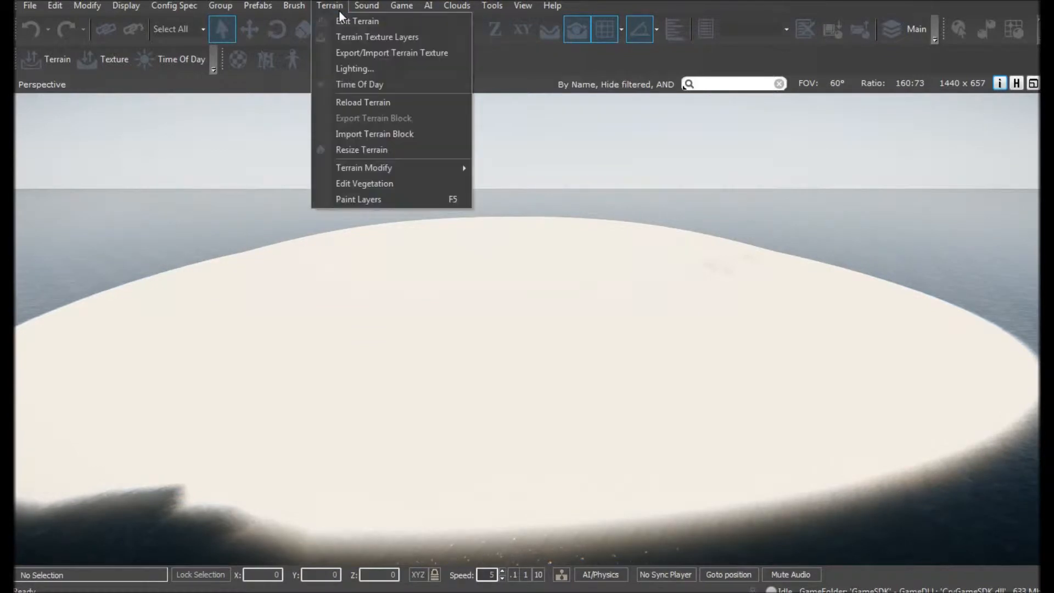
pyautogui.click(354, 35)
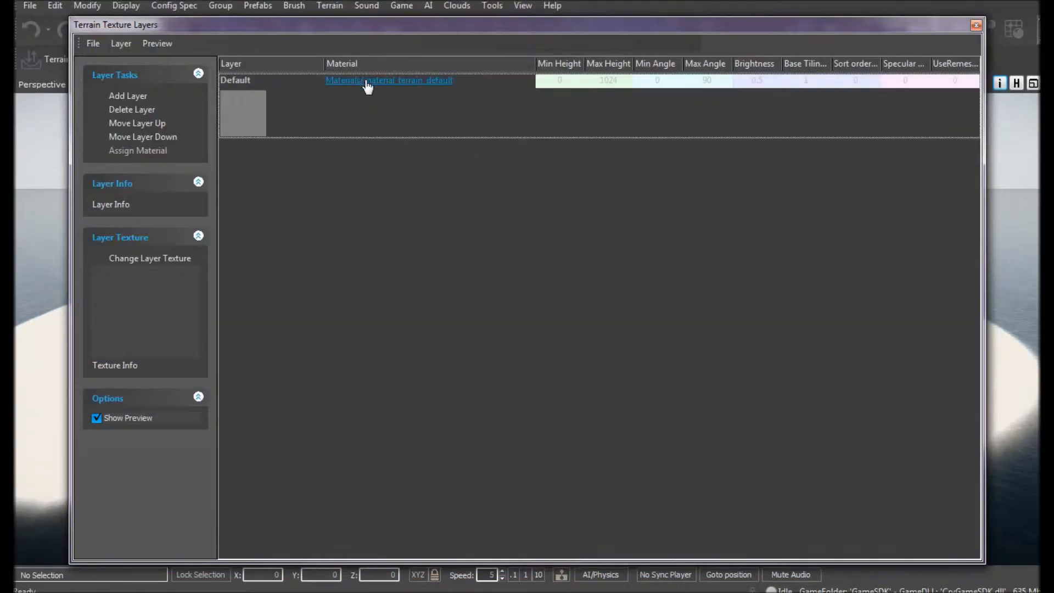
pyautogui.click(245, 118)
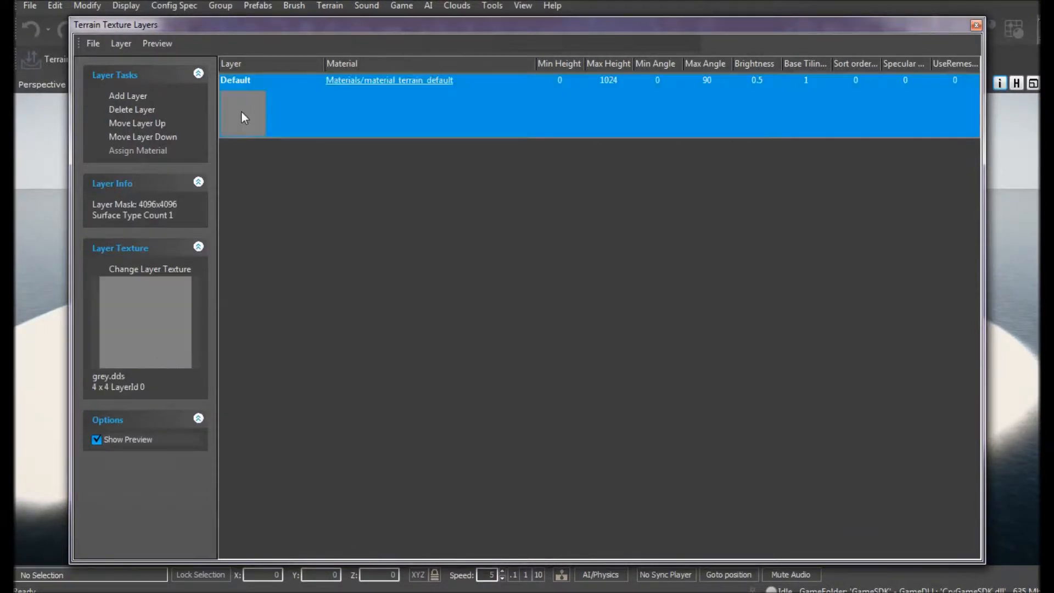
pyautogui.click(145, 269)
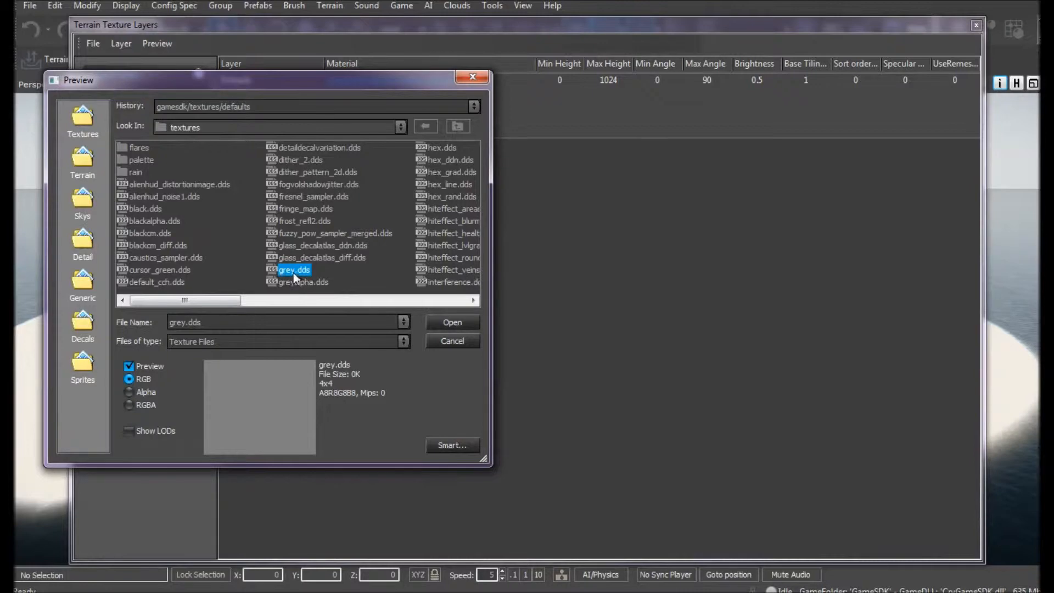
pyautogui.moveTo(211, 304); pyautogui.dragTo(187, 303)
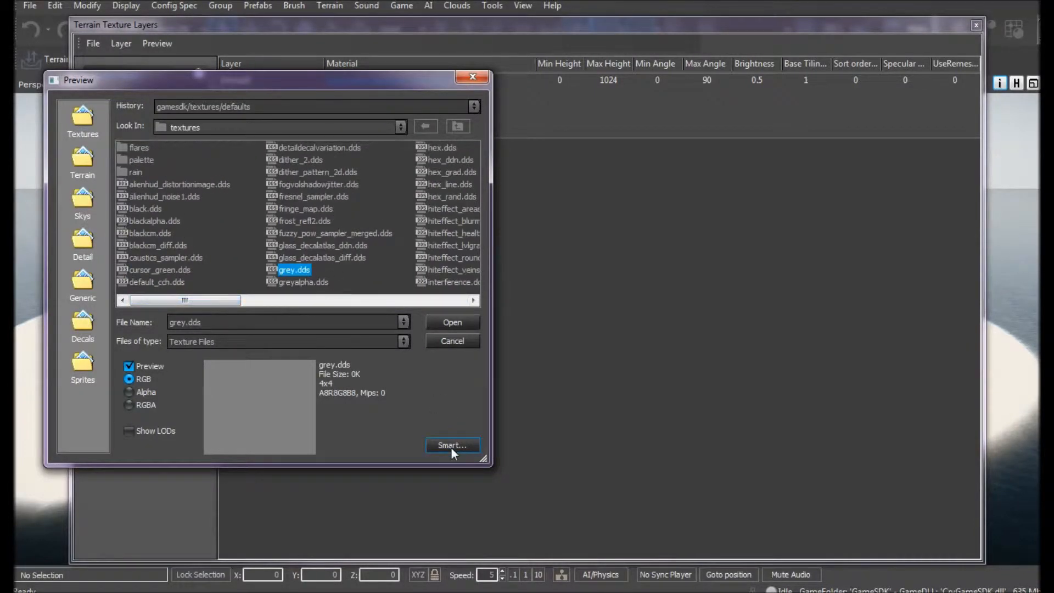
pyautogui.click(451, 342)
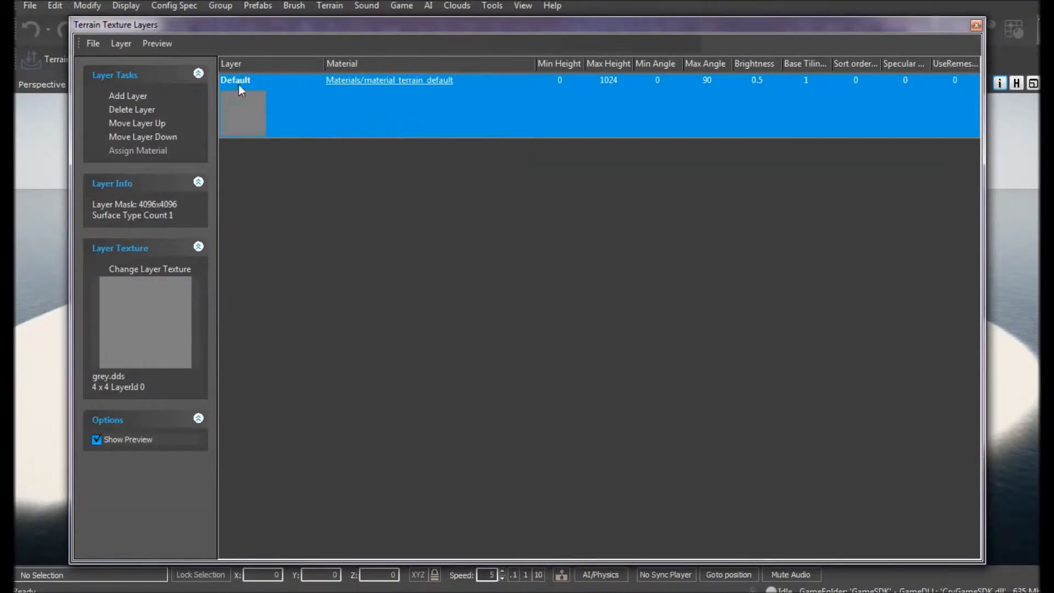
# - Rename the Default texture layer as Beach
pyautogui.hotkey('ctrl', 'a')
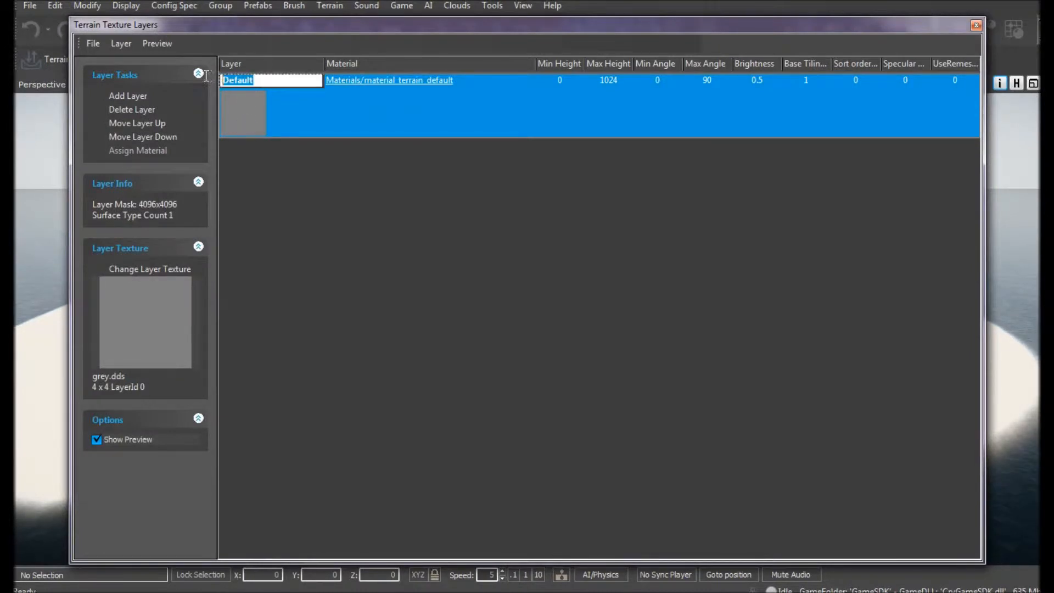
pyautogui.press('BackSpace')
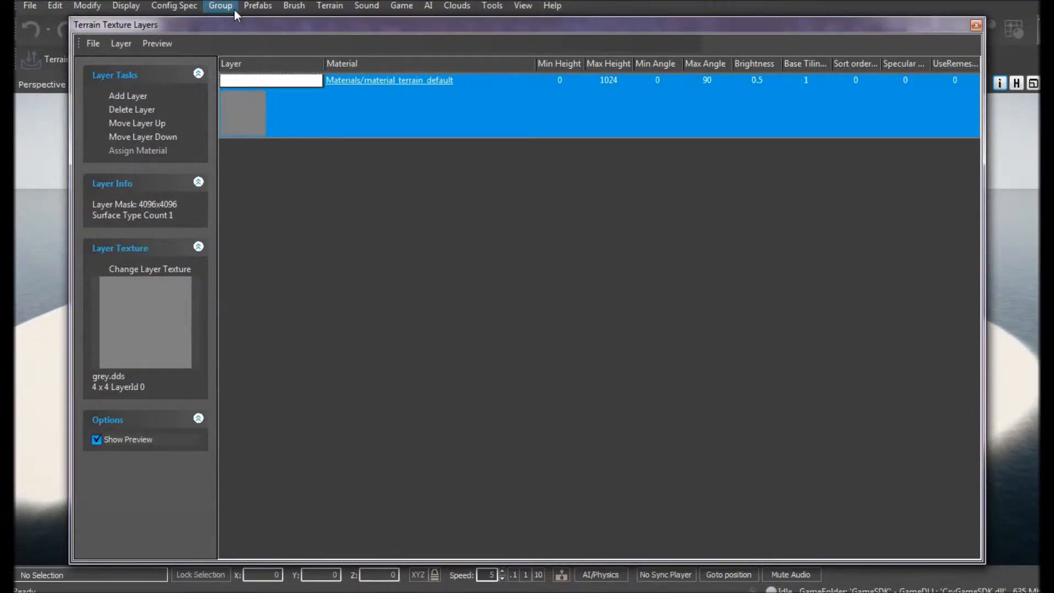
pyautogui.write('Beach')
pyautogui.press('Return')
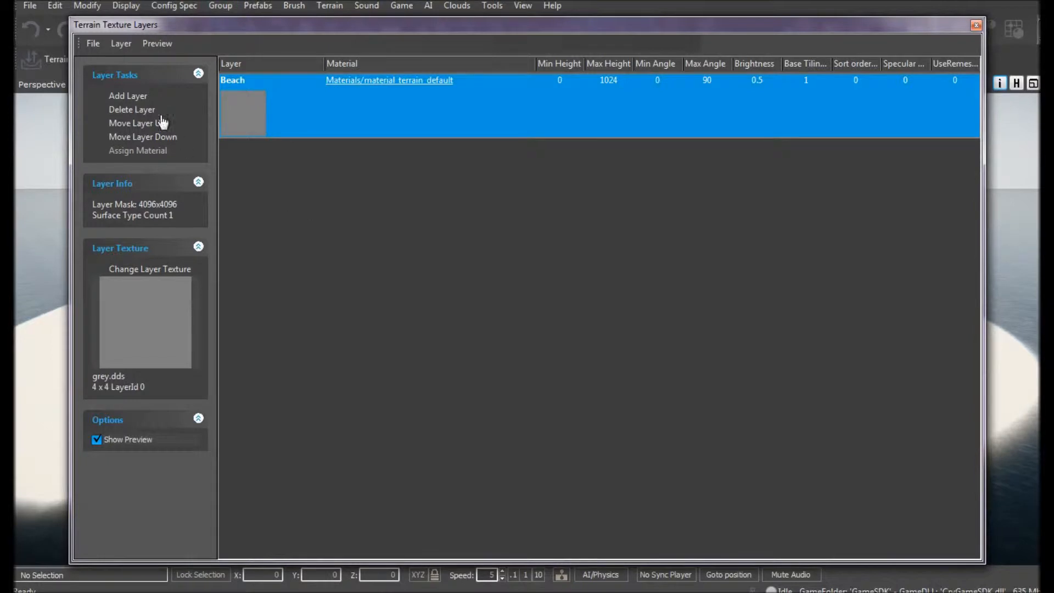
# - Add a second texture layer and name it grass
pyautogui.click(135, 97)
pyautogui.doubleClick(250, 145)
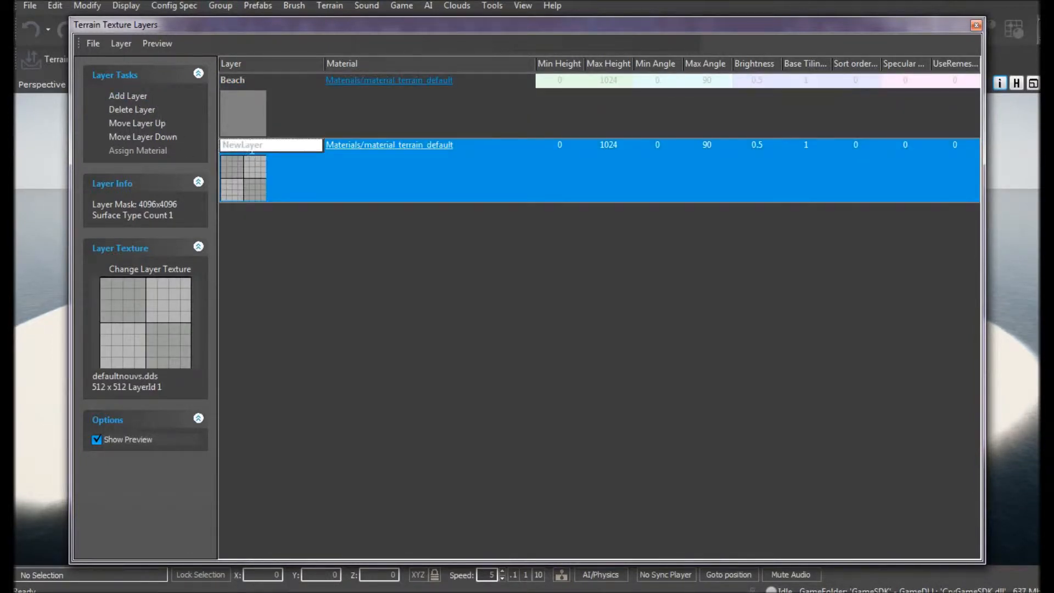
pyautogui.doubleClick(249, 145)
pyautogui.write('grass')
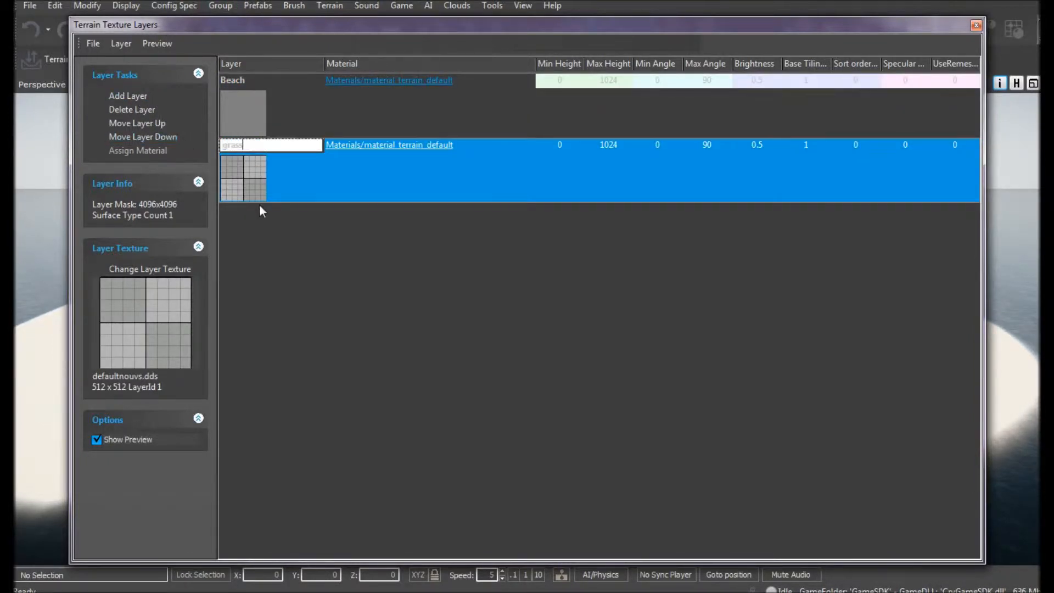
pyautogui.press('Return')
# - Change the grass layer's texture to grey.dds from the defaults folder, and select the Beach layer
pyautogui.click(156, 268)
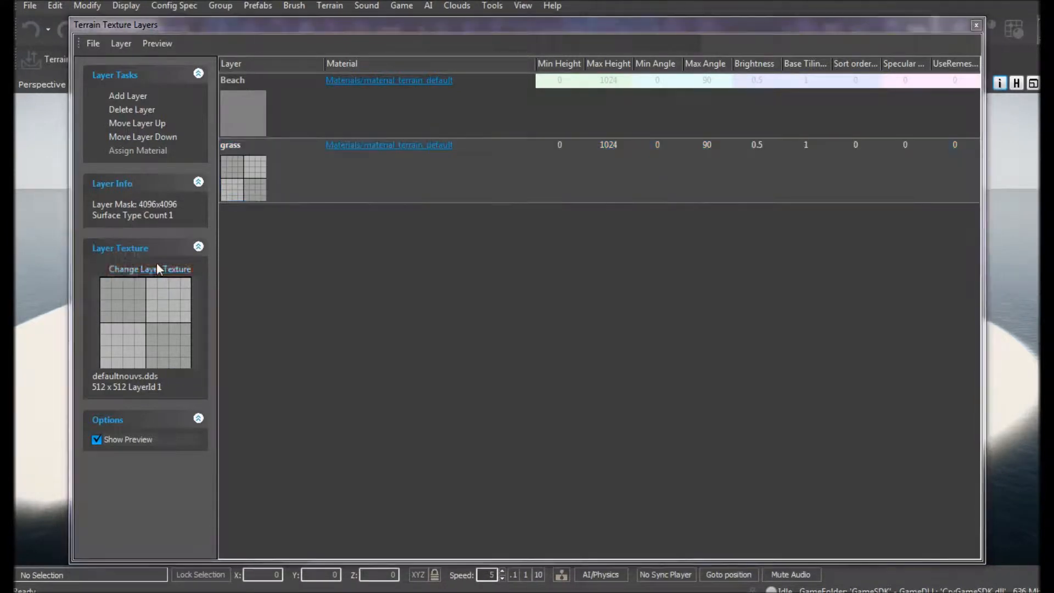
pyautogui.doubleClick(144, 270)
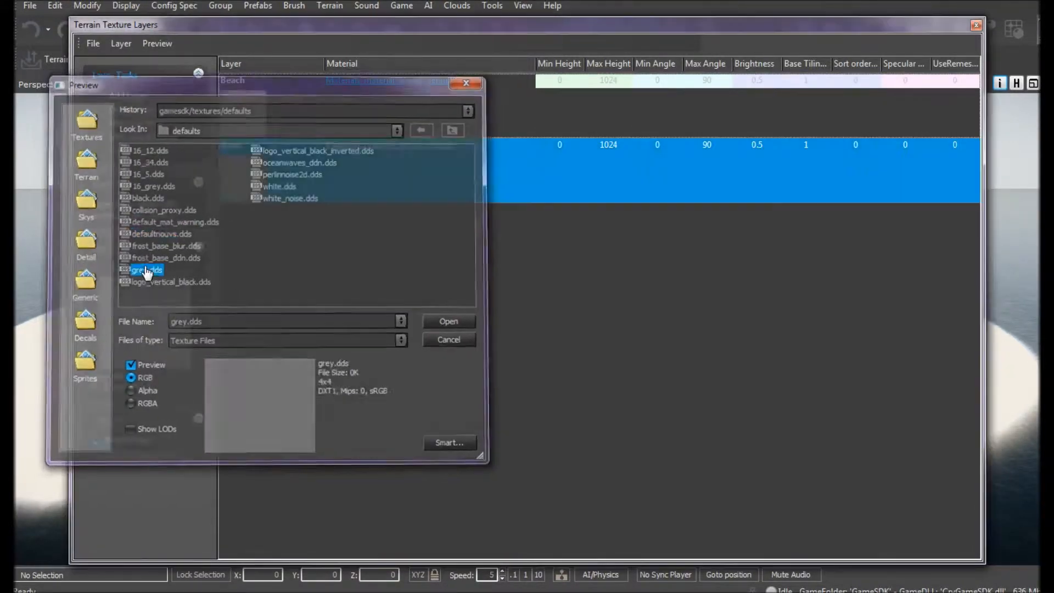
pyautogui.click(363, 110)
pyautogui.click(406, 182)
pyautogui.click(383, 111)
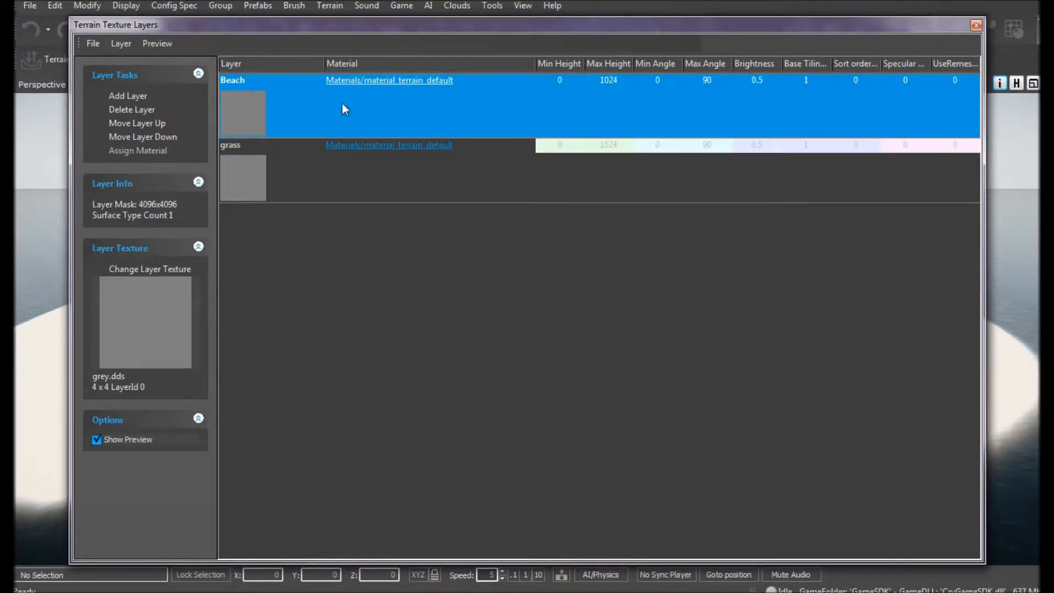
pyautogui.moveTo(386, 39); pyautogui.dragTo(358, 57)
pyautogui.click(330, 6)
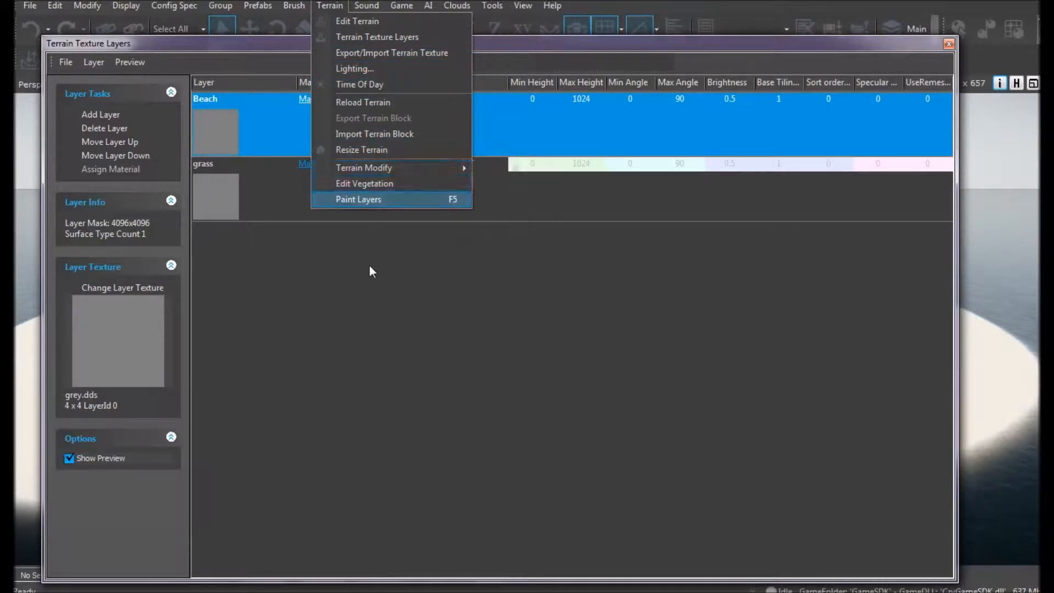
pyautogui.click(359, 200)
pyautogui.click(89, 60)
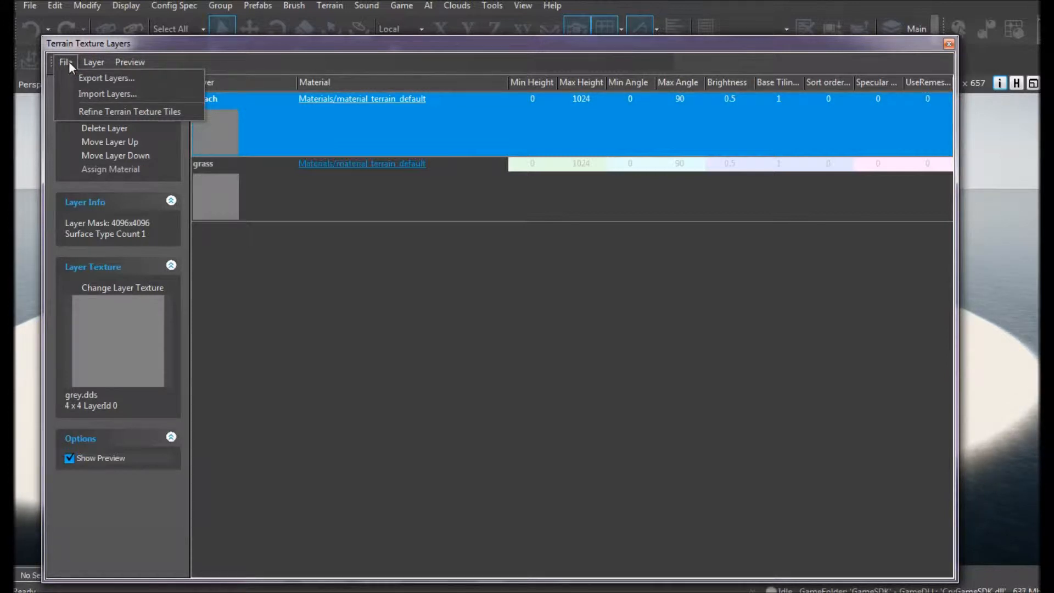
pyautogui.moveTo(106, 64)
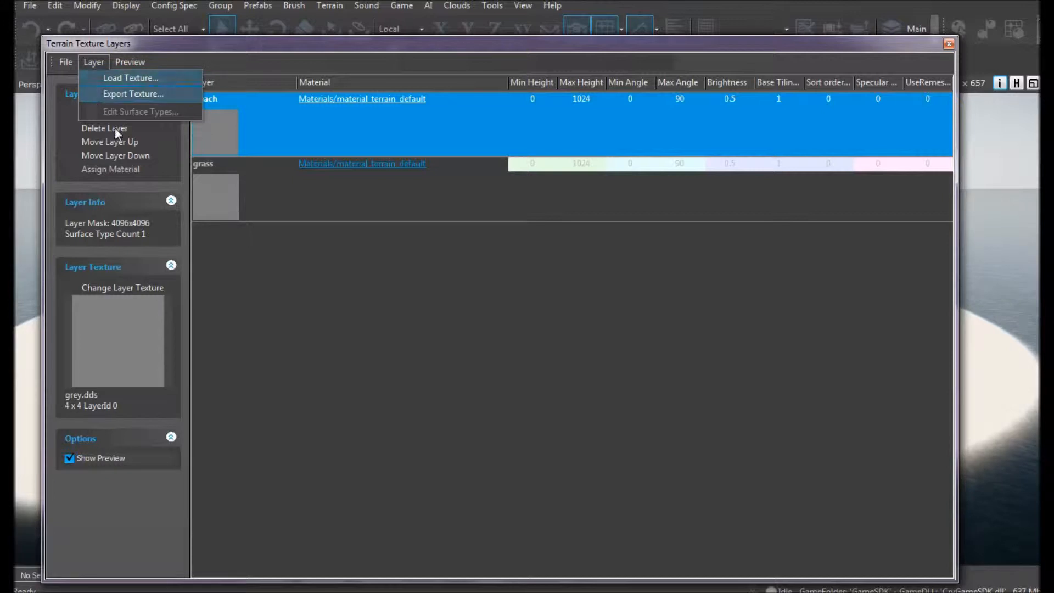
pyautogui.click(322, 356)
pyautogui.press('Escape')
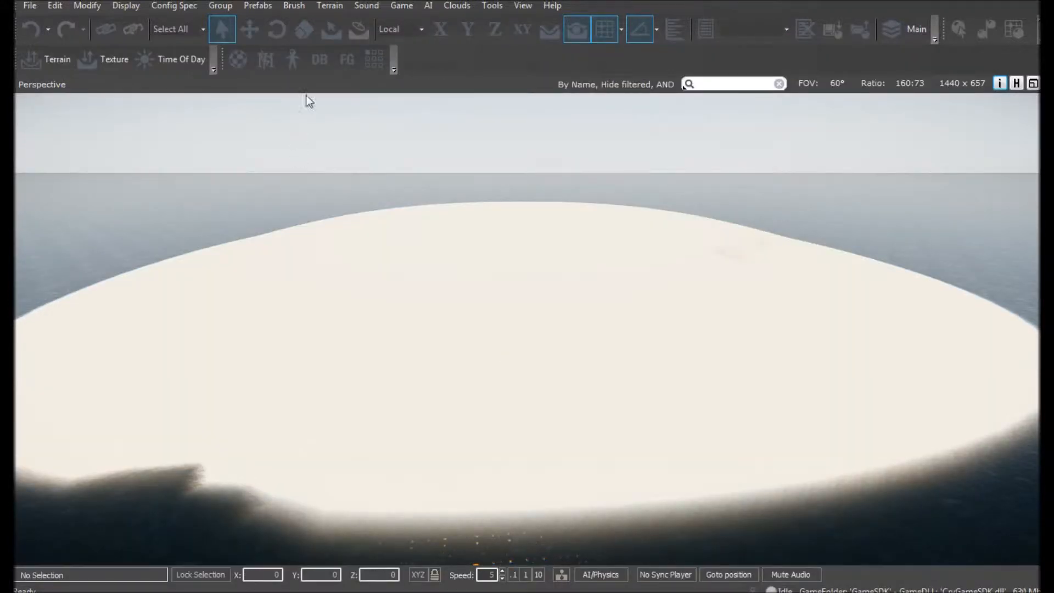
# - Open the Beach layer's material from the Terrain Texture Layers and select beach_white_sand among the terrain materials in the Material Editor
pyautogui.click(330, 9)
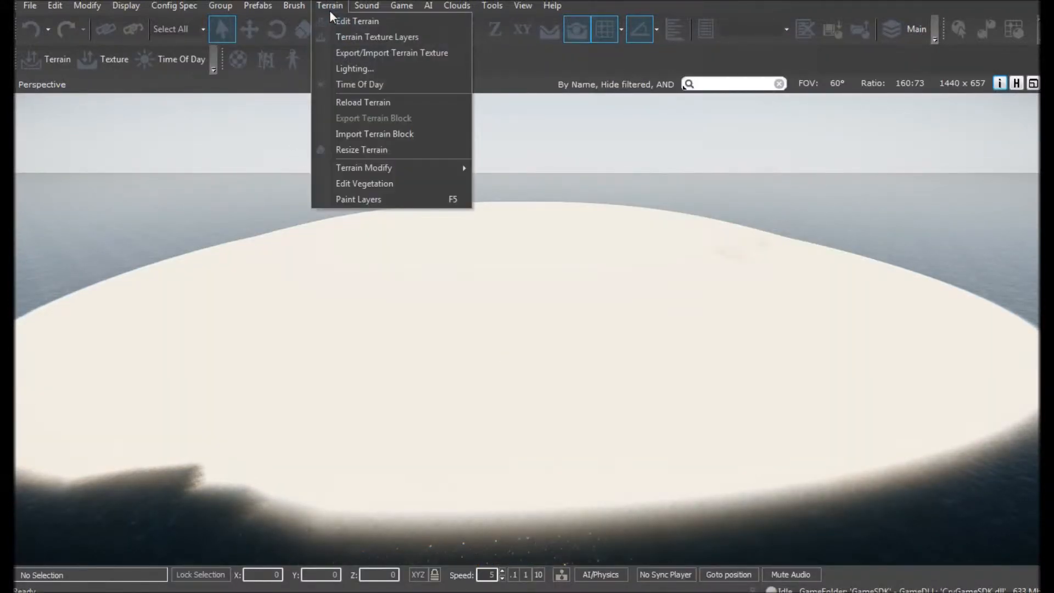
pyautogui.click(354, 39)
pyautogui.moveTo(363, 106); pyautogui.dragTo(363, 49)
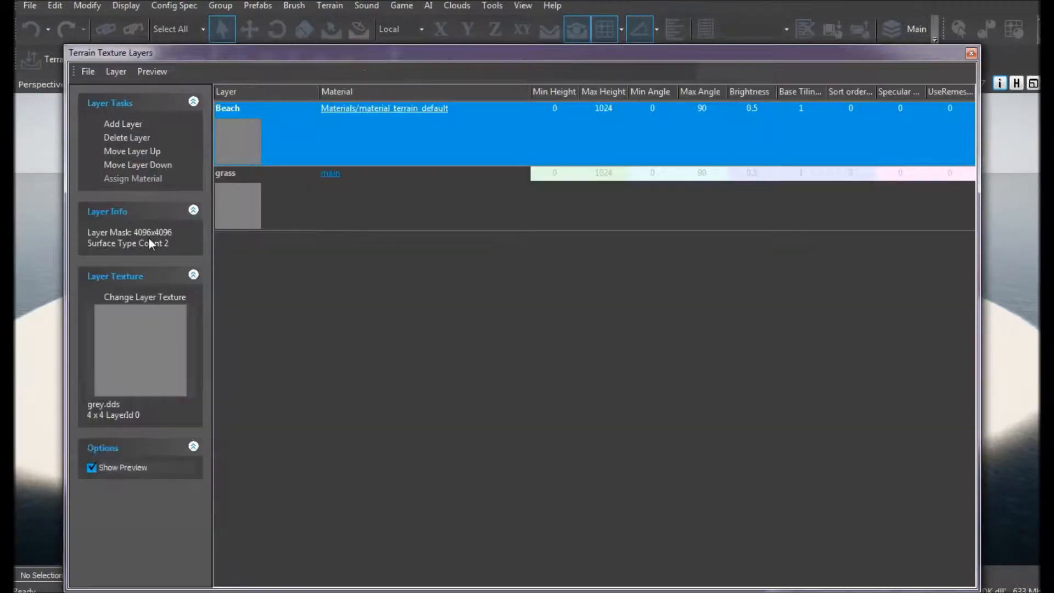
pyautogui.click(344, 109)
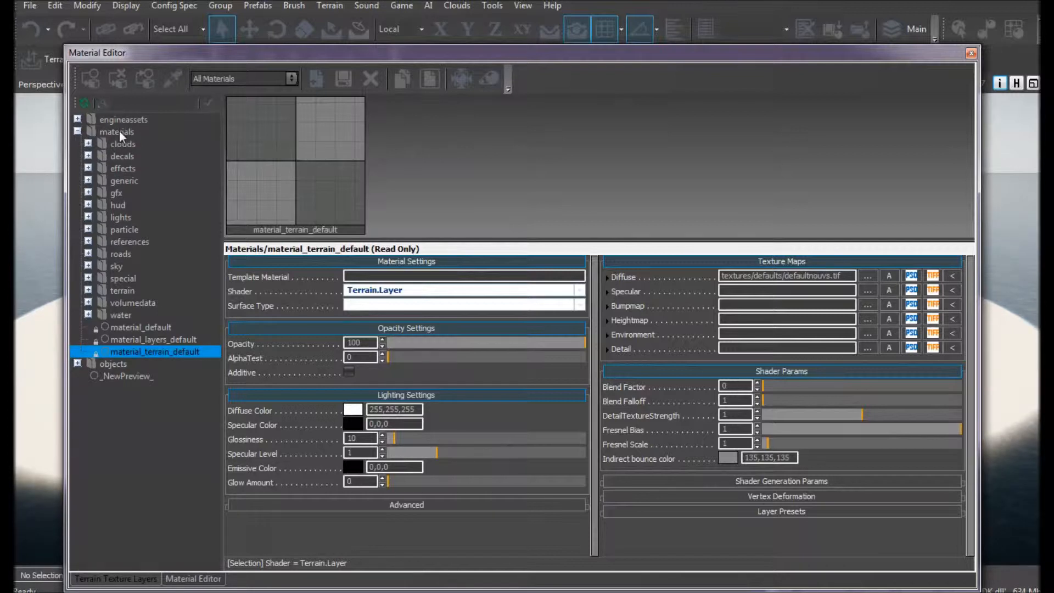
pyautogui.doubleClick(92, 135)
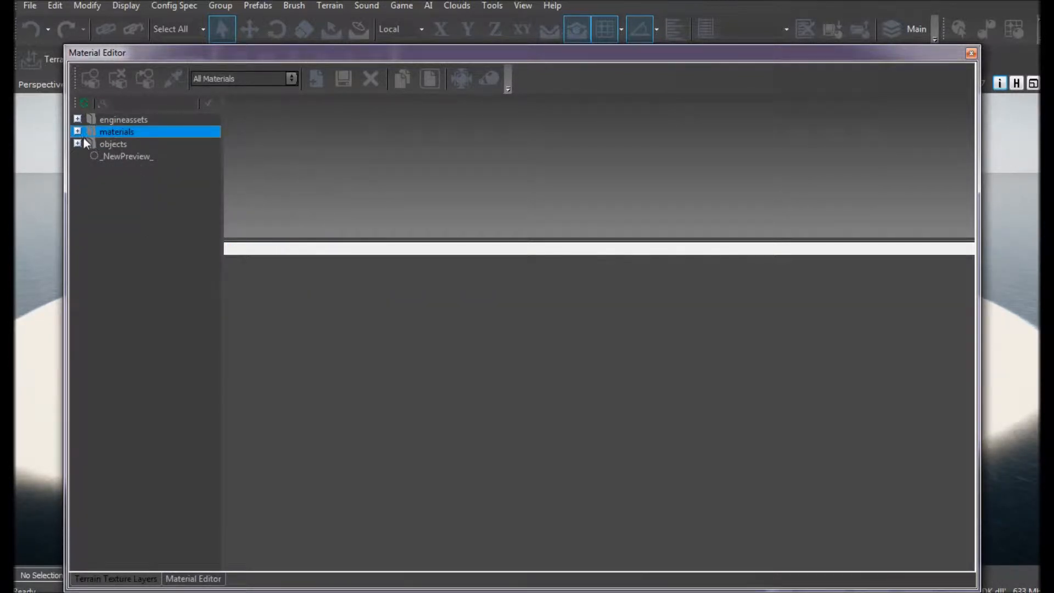
pyautogui.click(76, 131)
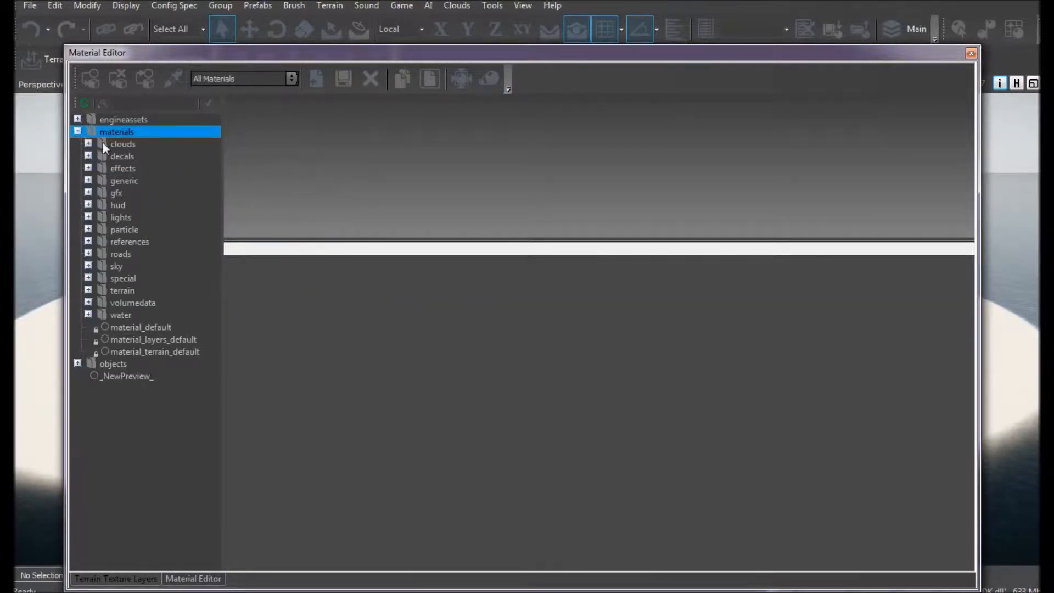
pyautogui.doubleClick(102, 290)
pyautogui.scroll(-2, 193, 259)
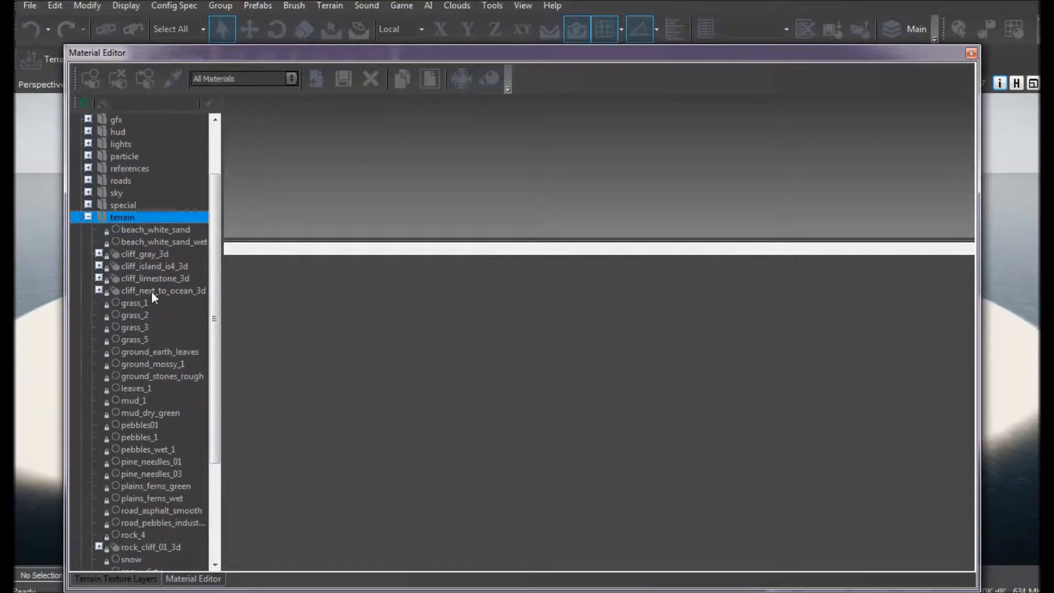
pyautogui.scroll(-1, 150, 233)
pyautogui.click(150, 192)
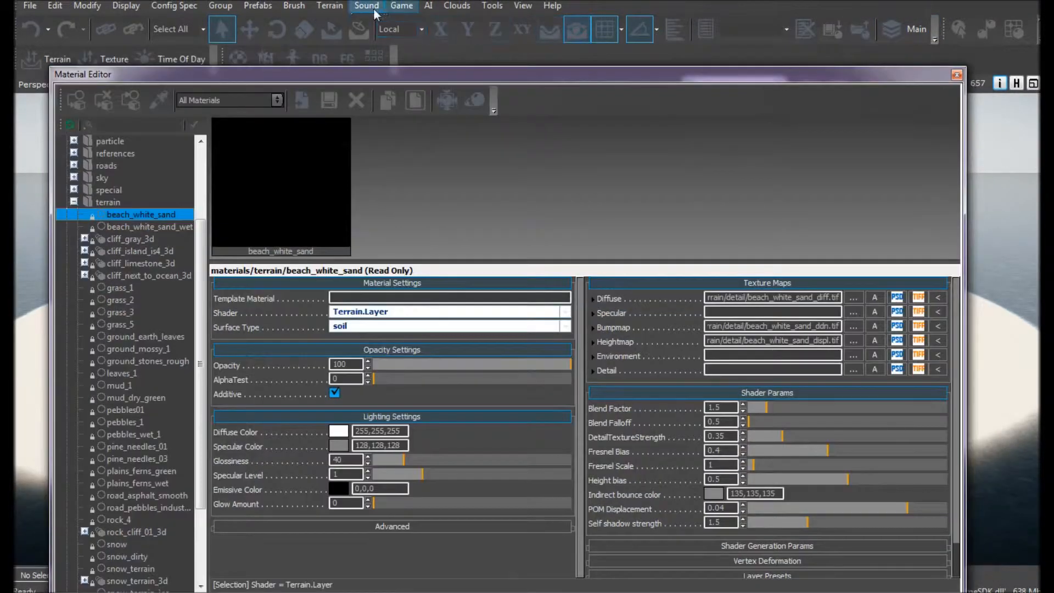
# - Return to the Terrain Texture Layers and assign the beach_white_sand material to the Beach layer
pyautogui.click(330, 5)
pyautogui.click(369, 37)
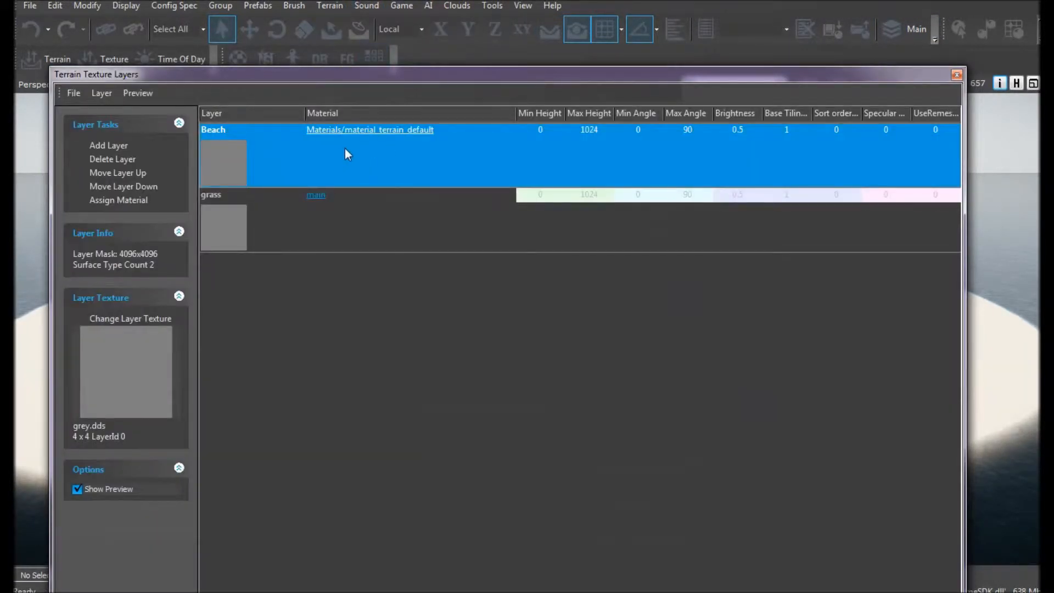
pyautogui.click(102, 200)
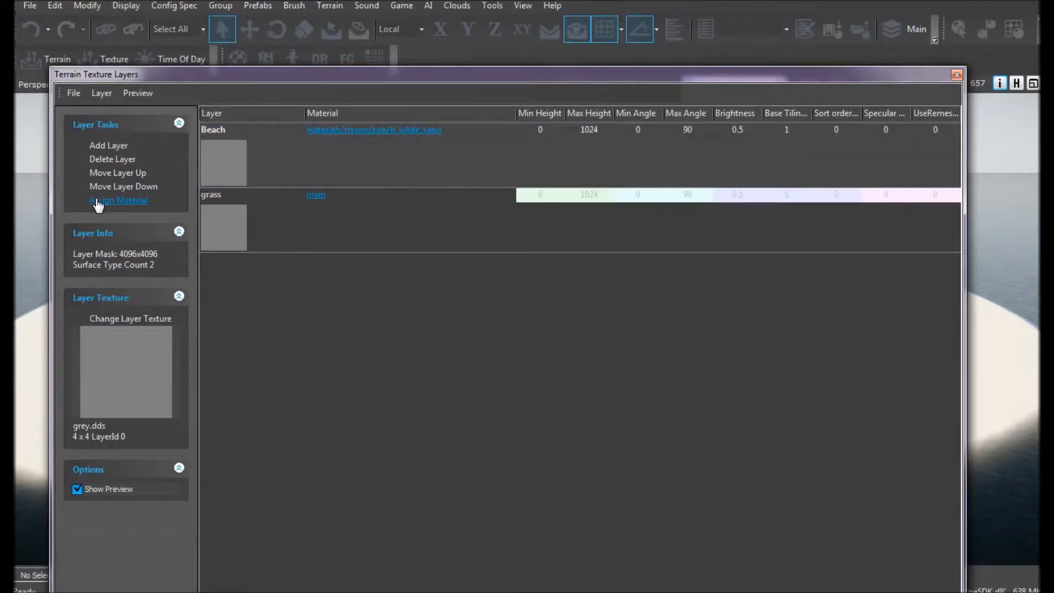
pyautogui.click(301, 148)
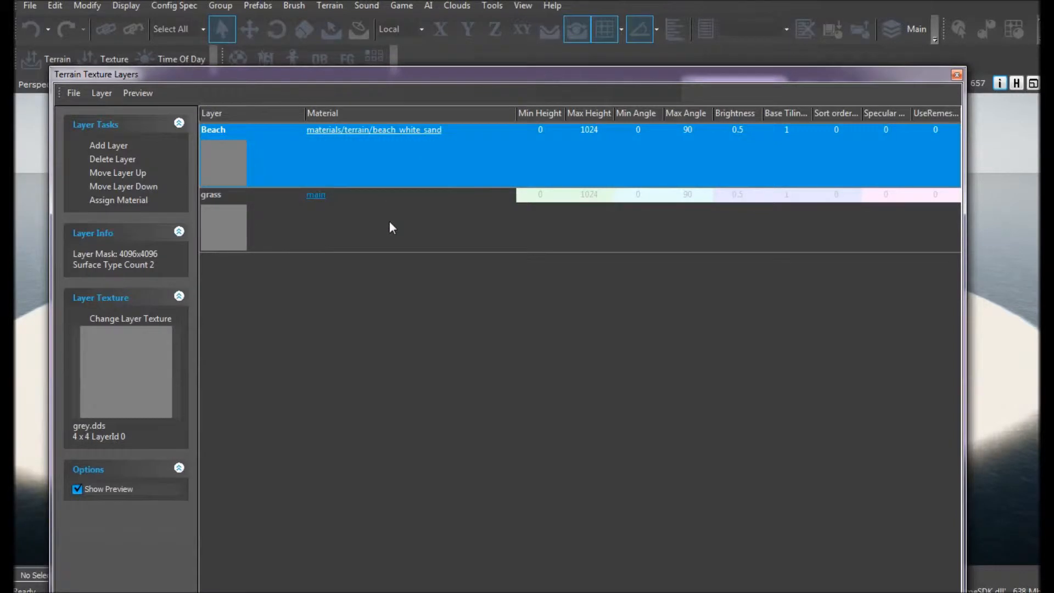
# - Delete the grass texture layer
pyautogui.click(309, 203)
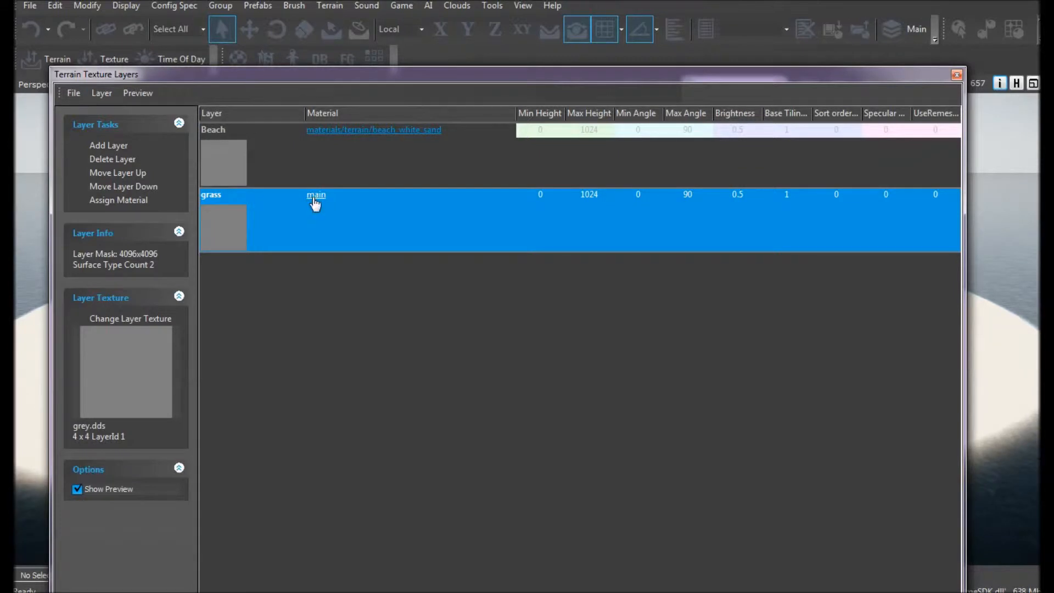
pyautogui.click(112, 159)
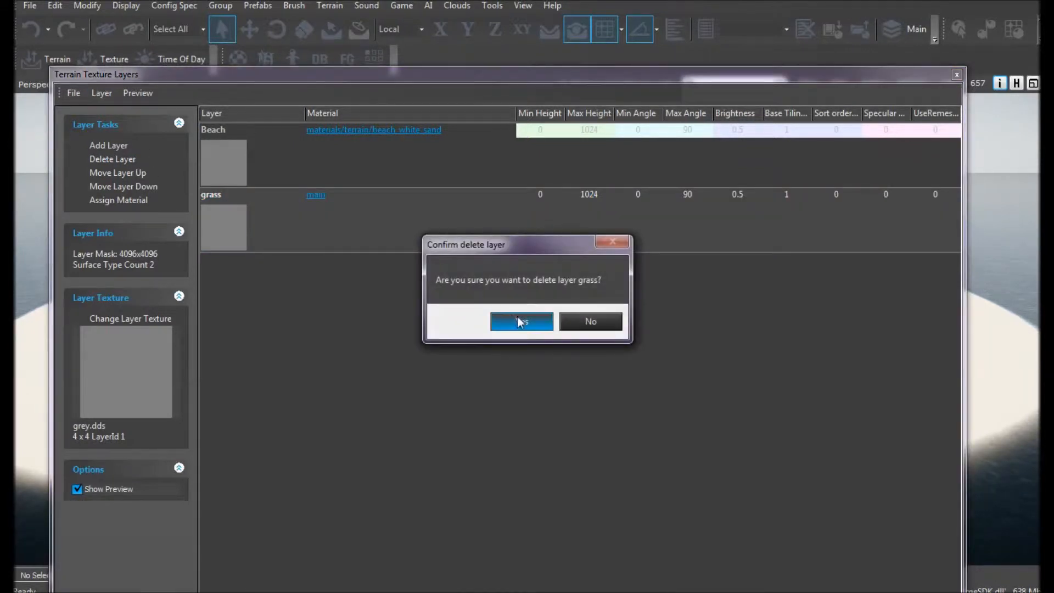
pyautogui.click(522, 322)
# - Add a new texture layer below Beach and set its texture to grey.dds
pyautogui.click(110, 146)
pyautogui.click(222, 216)
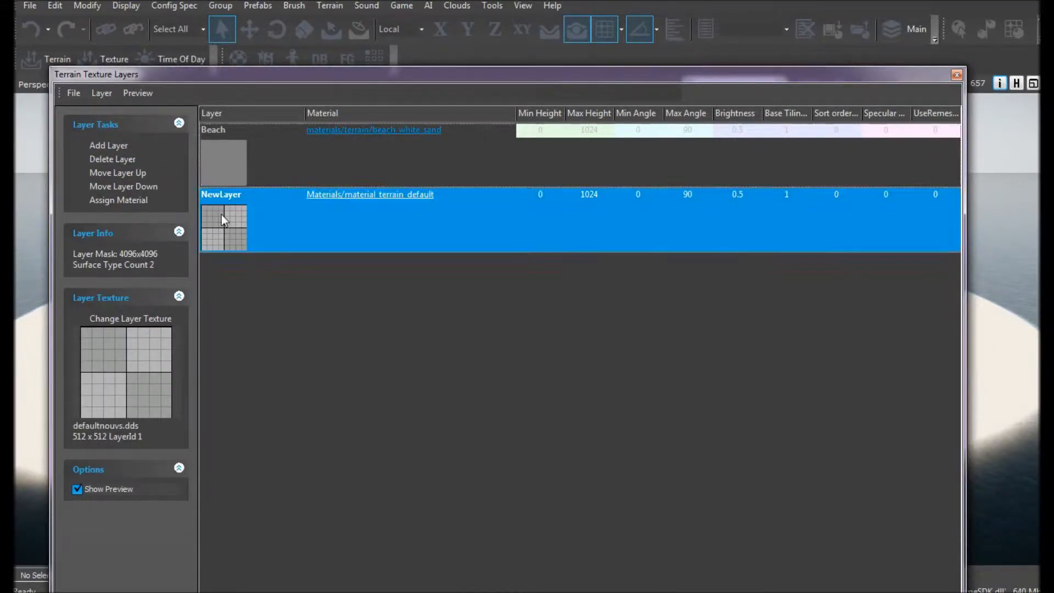
pyautogui.click(140, 318)
pyautogui.doubleClick(167, 268)
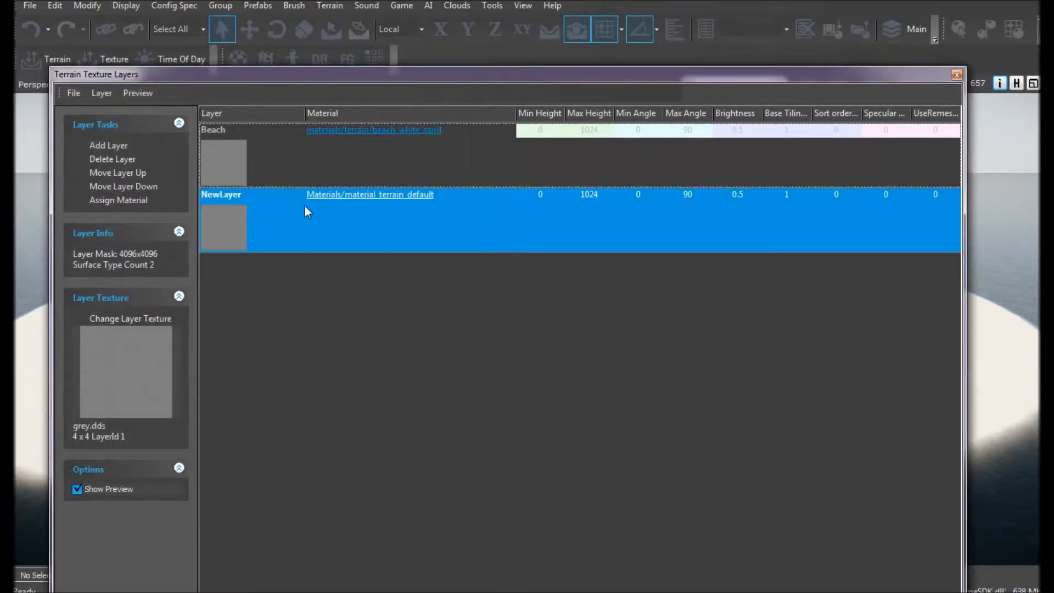
# - Rename the new texture layer as Grass
pyautogui.doubleClick(225, 197)
pyautogui.press('BackSpace')
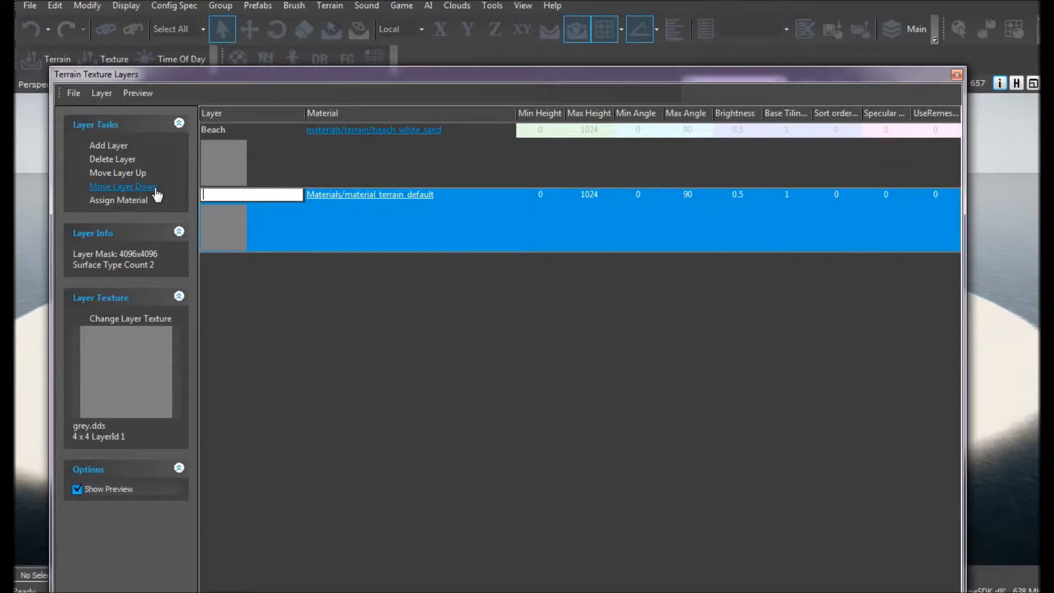
pyautogui.write('Ga')
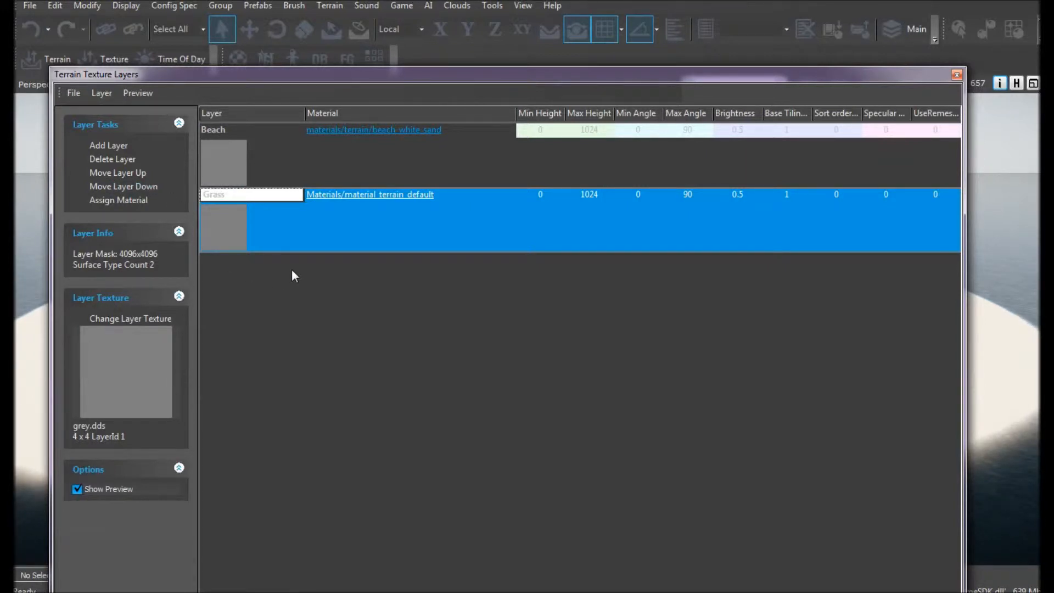
pyautogui.click(271, 282)
# - Assign the terrain material grass_1 to the Grass layer and close the Terrain Texture Layers
pyautogui.click(389, 195)
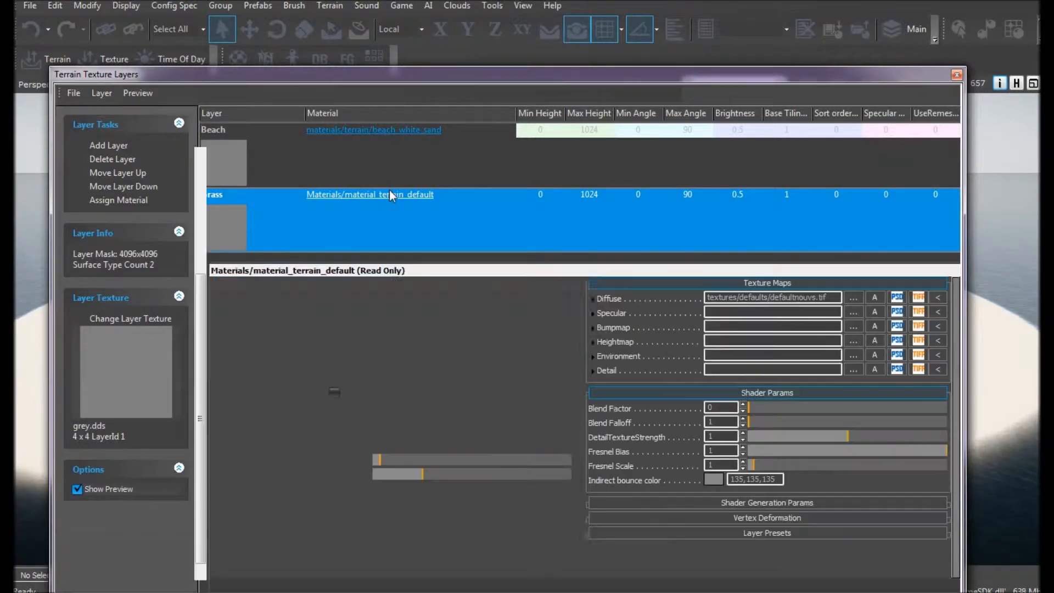
pyautogui.moveTo(205, 295); pyautogui.dragTo(192, 356)
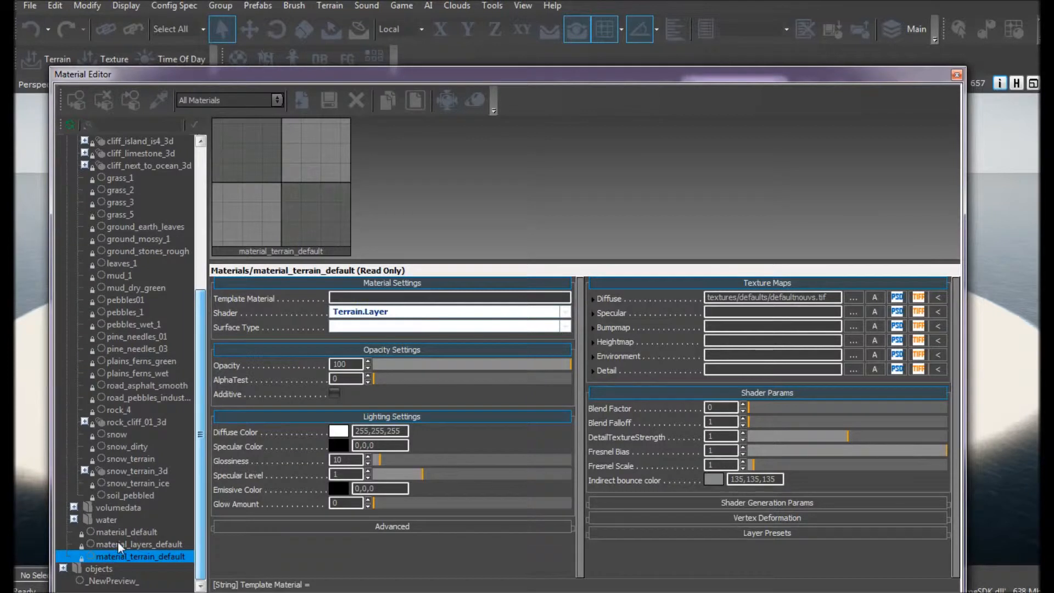
pyautogui.click(127, 177)
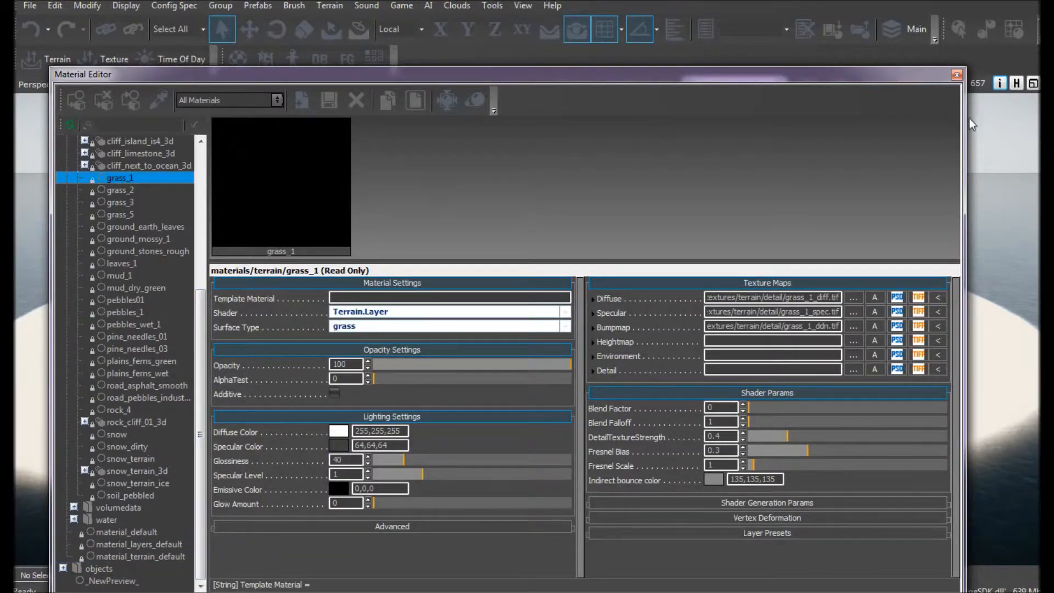
pyautogui.click(329, 5)
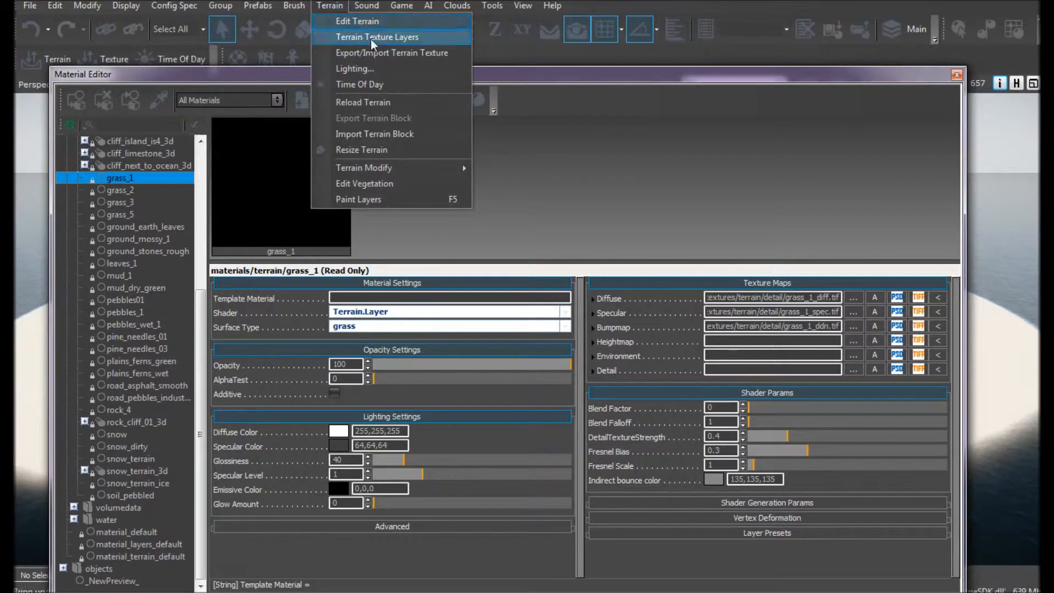
pyautogui.click(367, 37)
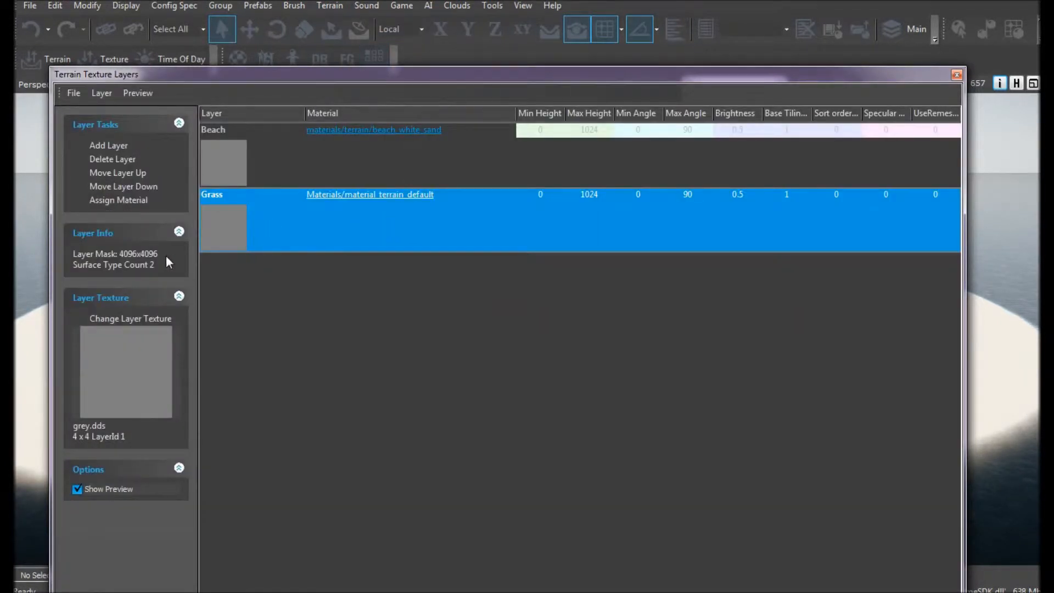
pyautogui.click(118, 200)
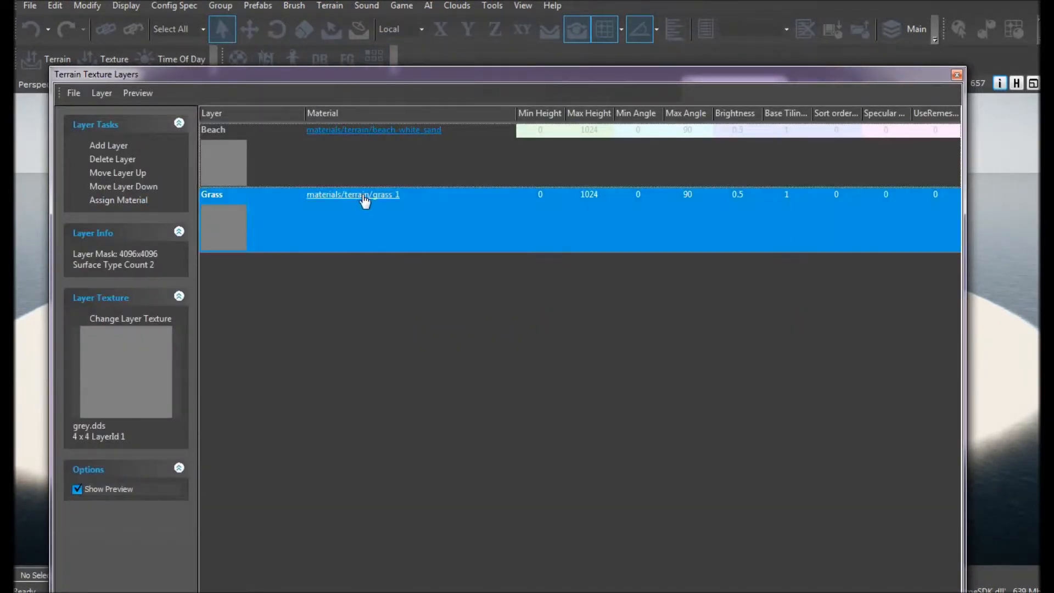
pyautogui.click(955, 75)
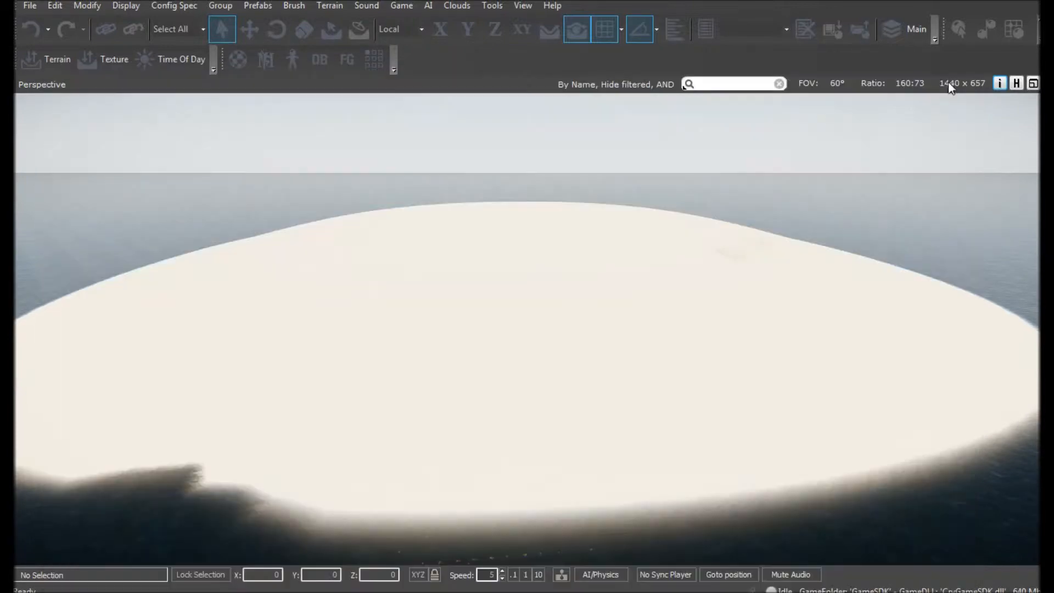
# - Show the RollupBar, activate the terrain Layer Painter, and place the RollupBar so its brush settings are fully visible
pyautogui.moveTo(407, 176); pyautogui.dragTo(466, 270, button='right')
pyautogui.press('w')
pyautogui.press('w')
pyautogui.press('w')
pyautogui.press('s')
pyautogui.press('a')
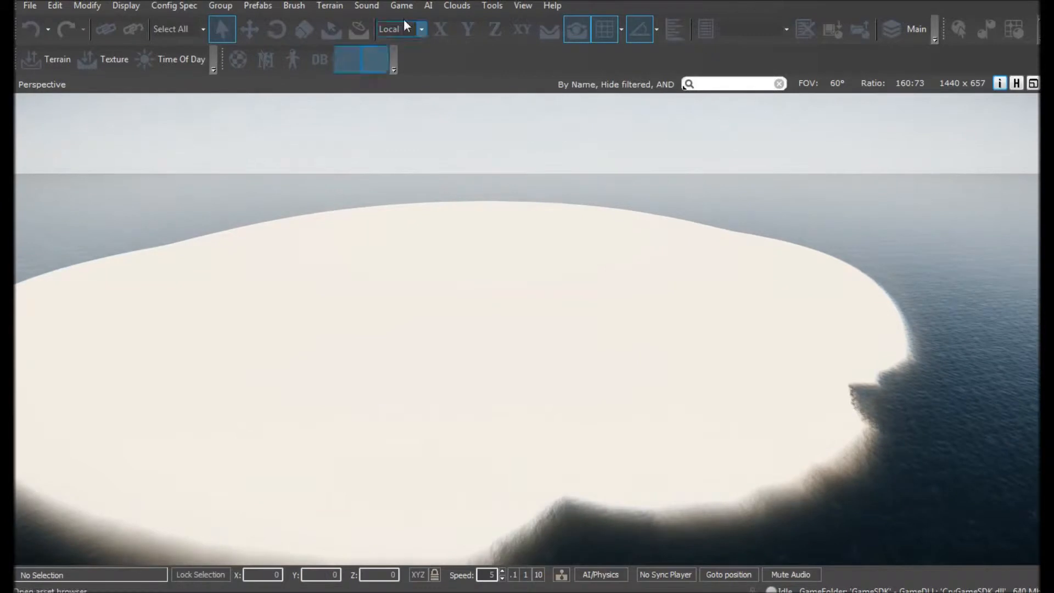
pyautogui.click(526, 5)
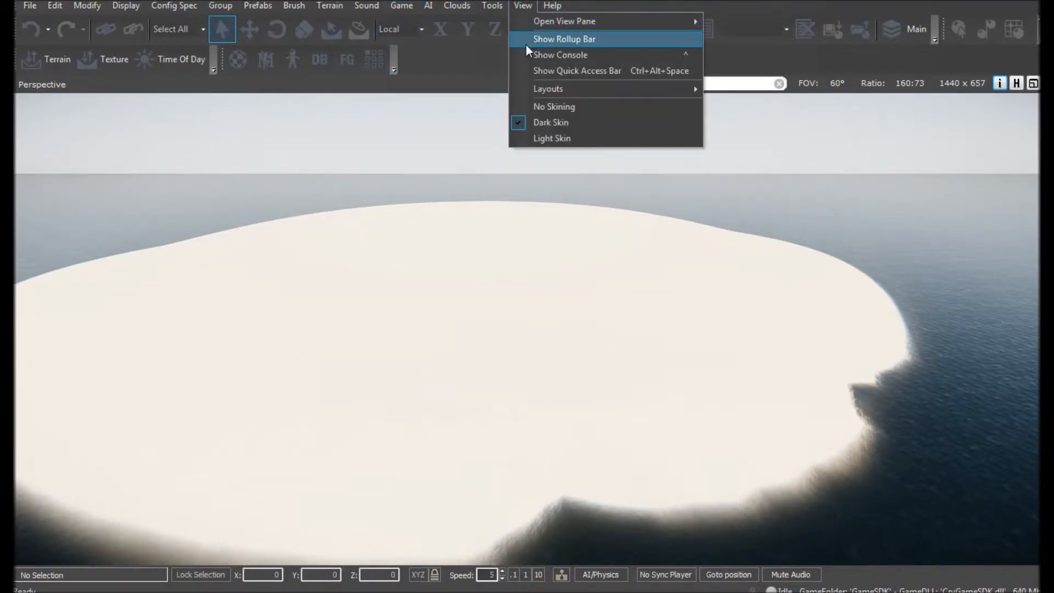
pyautogui.click(541, 38)
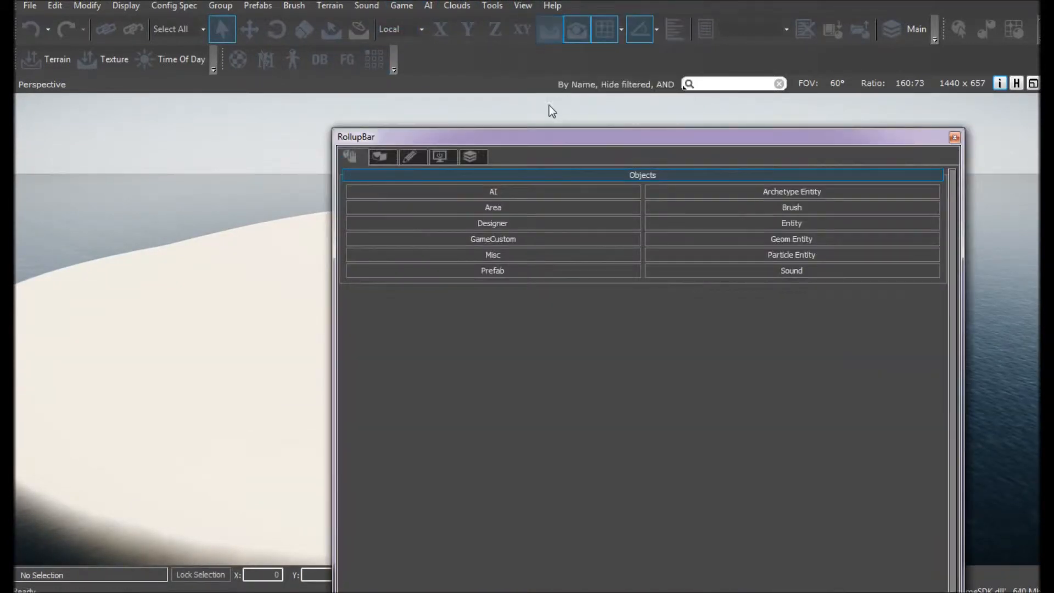
pyautogui.moveTo(392, 141); pyautogui.dragTo(451, 97)
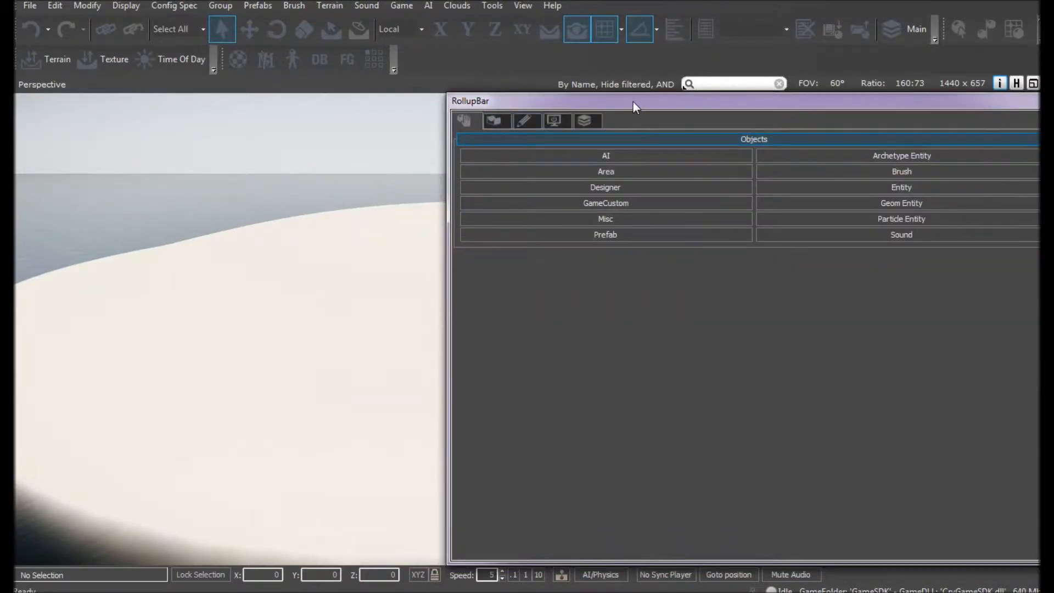
pyautogui.click(496, 124)
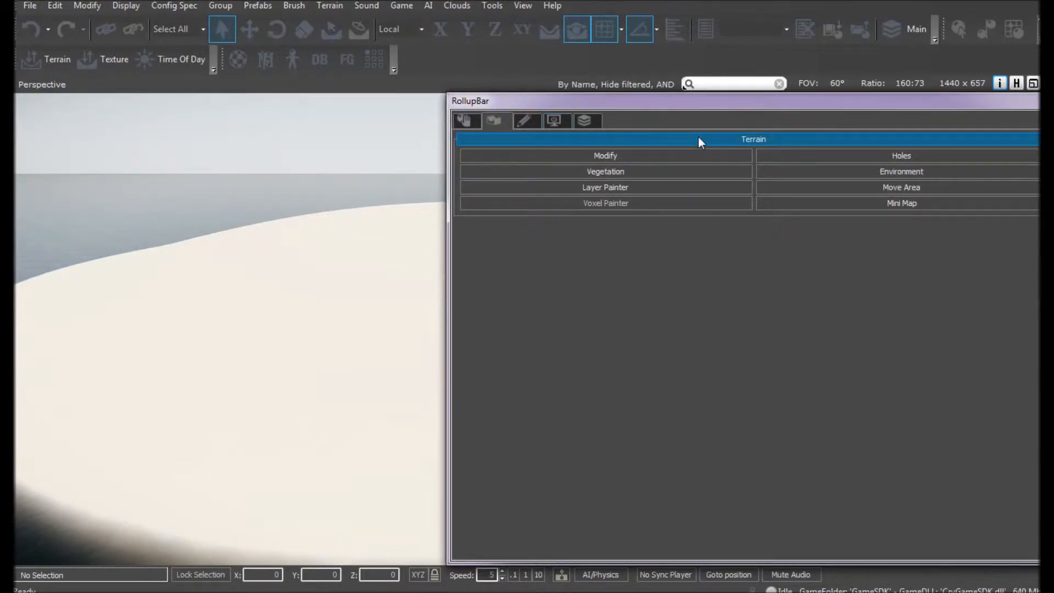
pyautogui.click(647, 190)
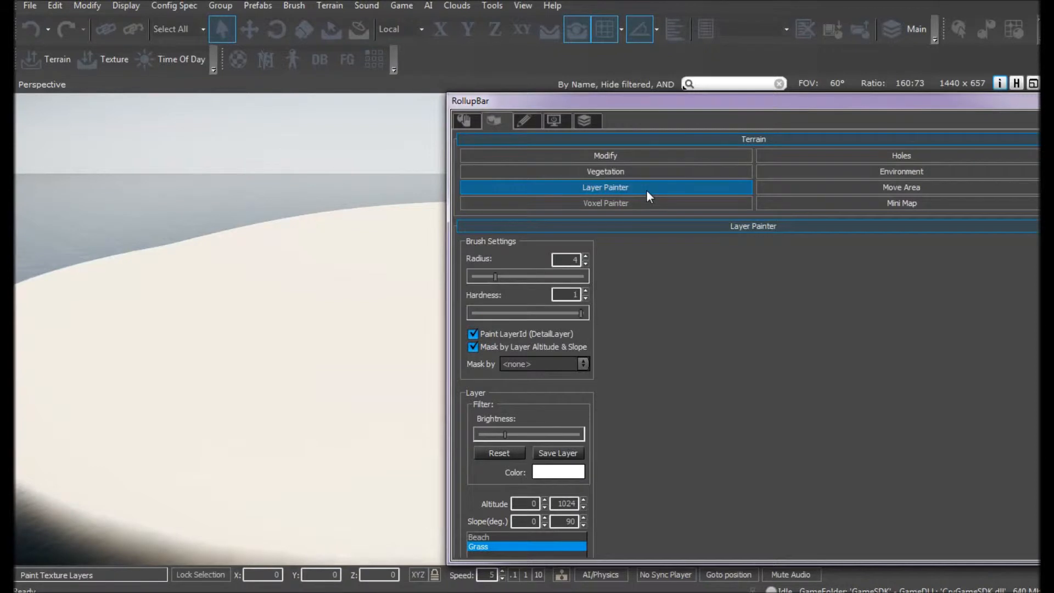
pyautogui.moveTo(662, 106); pyautogui.dragTo(588, 67)
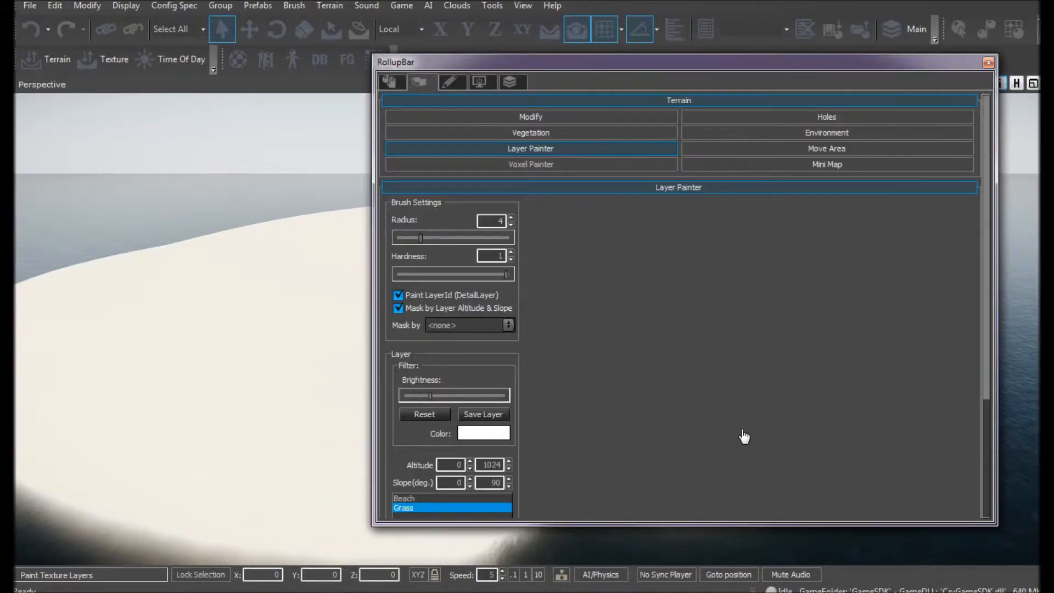
pyautogui.moveTo(986, 368); pyautogui.dragTo(983, 460)
pyautogui.click(412, 370)
pyautogui.click(413, 378)
pyautogui.click(413, 370)
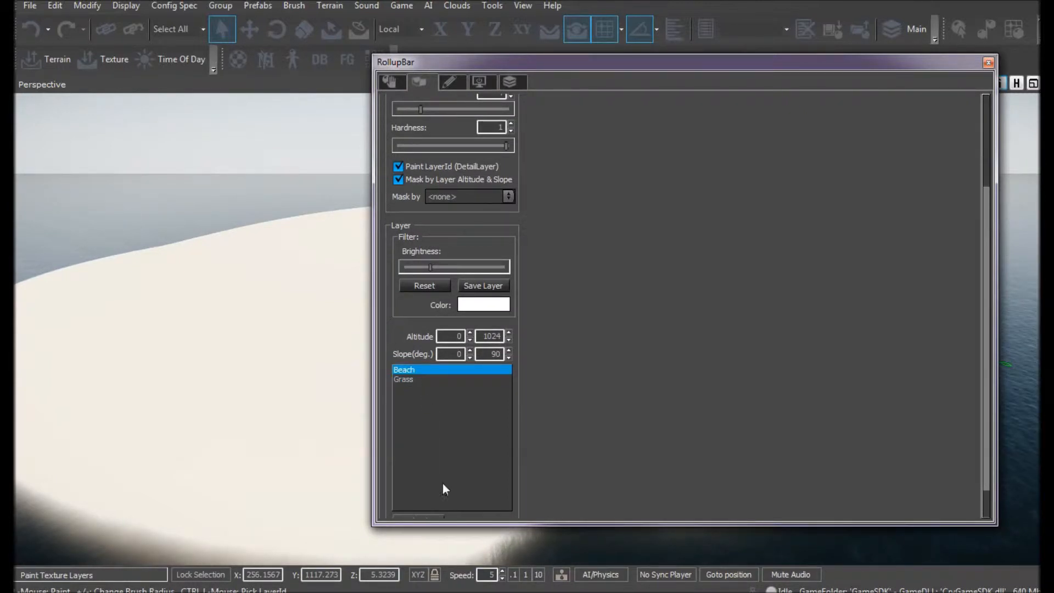
pyautogui.doubleClick(427, 404)
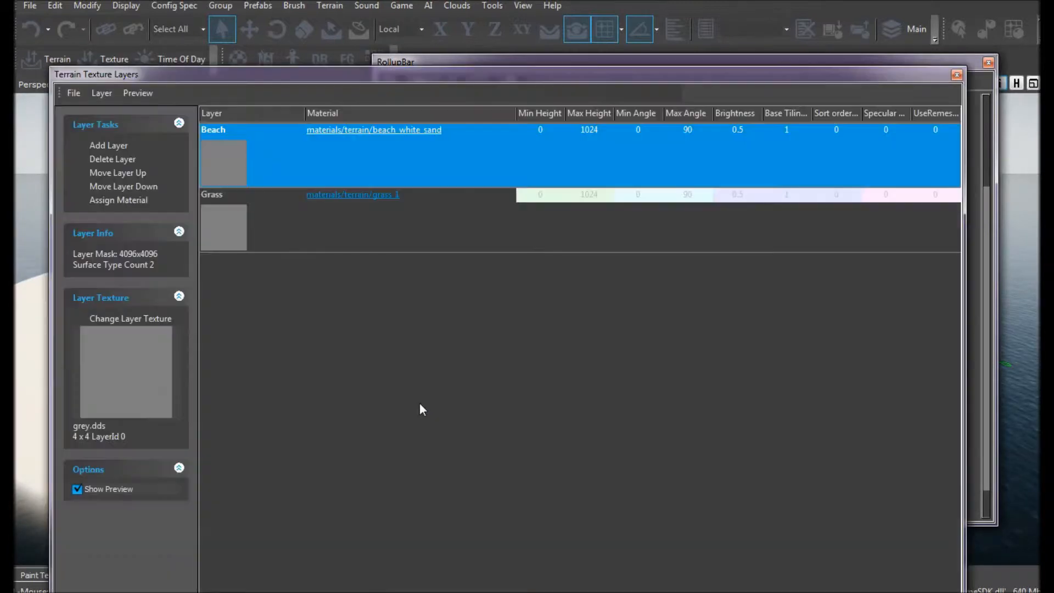
pyautogui.click(957, 74)
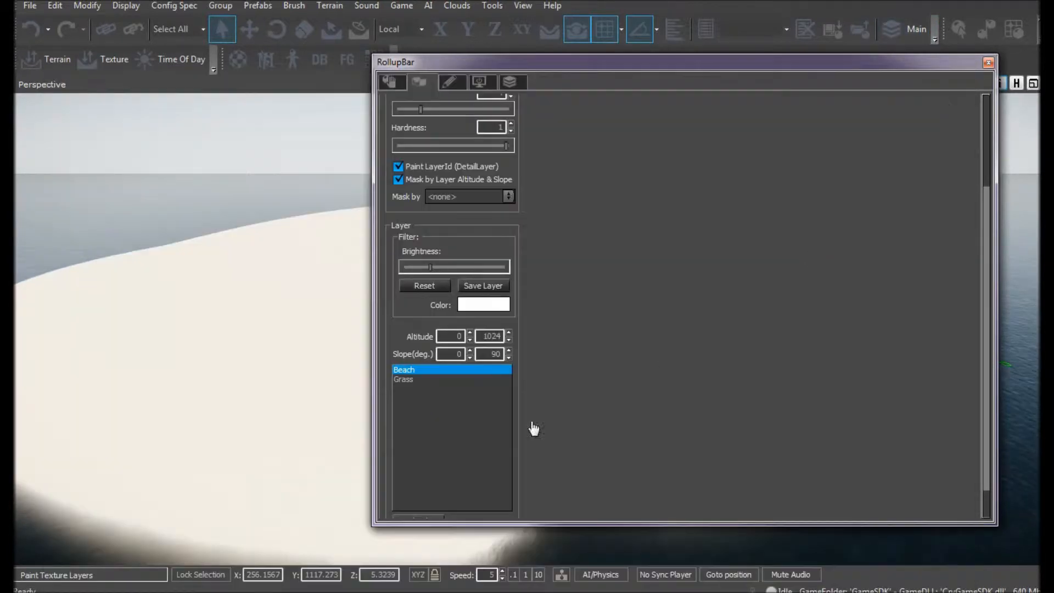
# - Select the Grass layer in the Layer Painter and set its color to dark green (RGB 29, 115, 35)
pyautogui.click(411, 379)
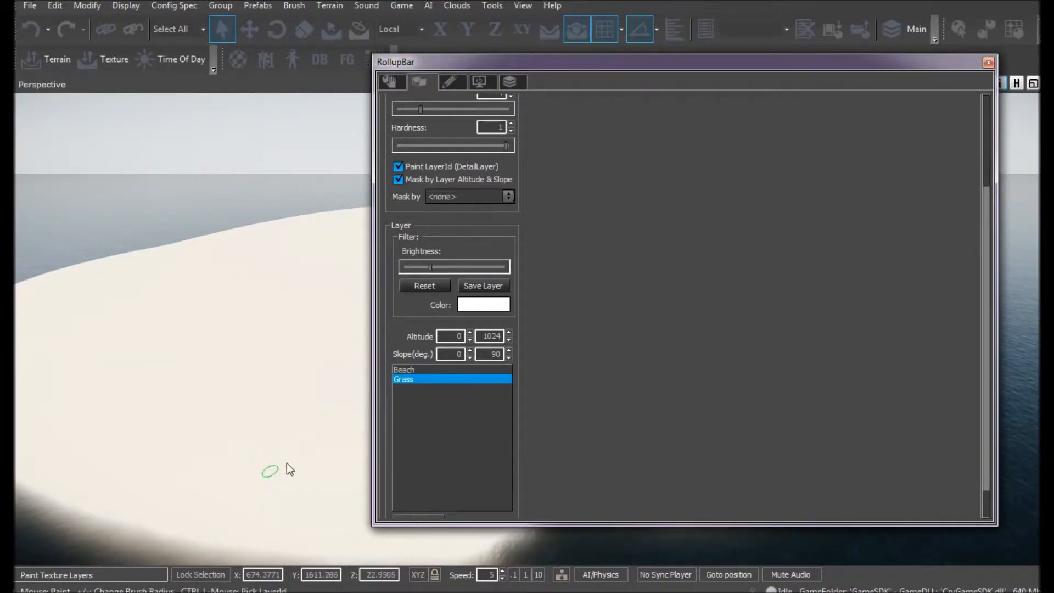
pyautogui.moveTo(987, 302); pyautogui.dragTo(978, 222)
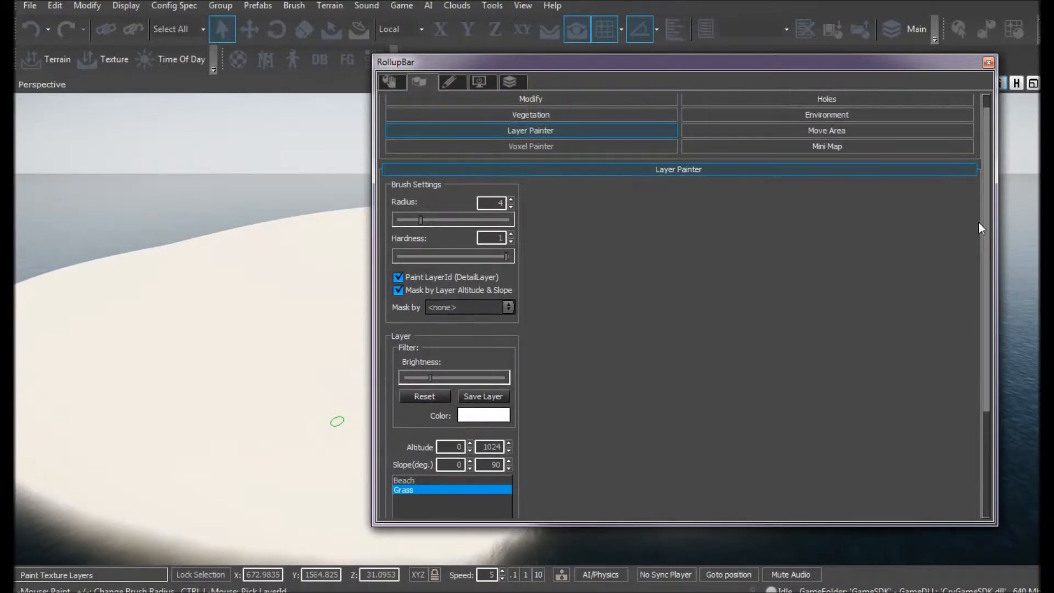
pyautogui.click(472, 413)
pyautogui.moveTo(474, 261); pyautogui.dragTo(446, 265)
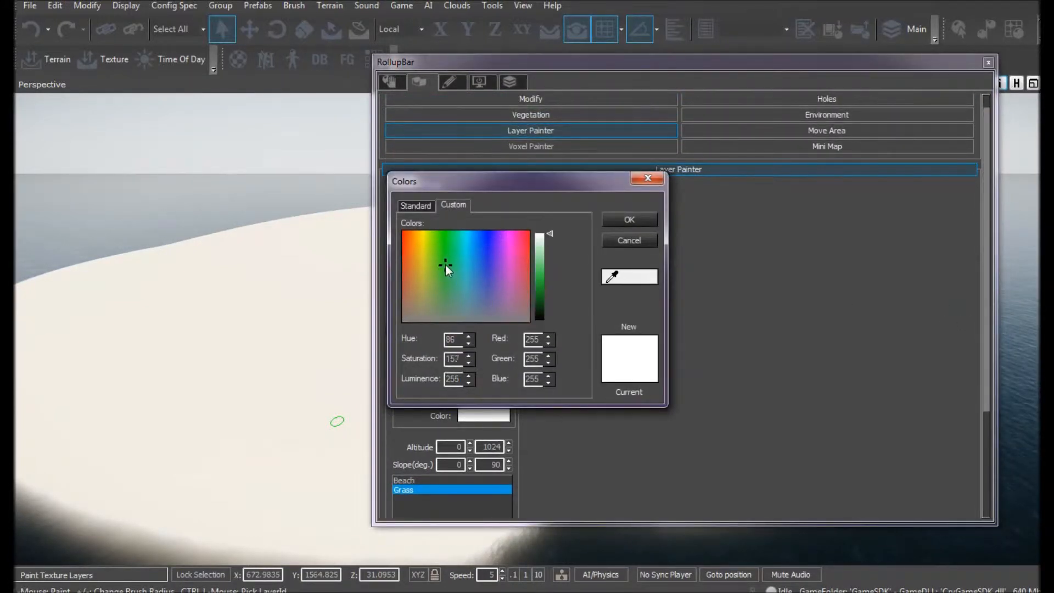
pyautogui.click(446, 268)
pyautogui.click(540, 277)
pyautogui.moveTo(539, 277); pyautogui.dragTo(536, 295)
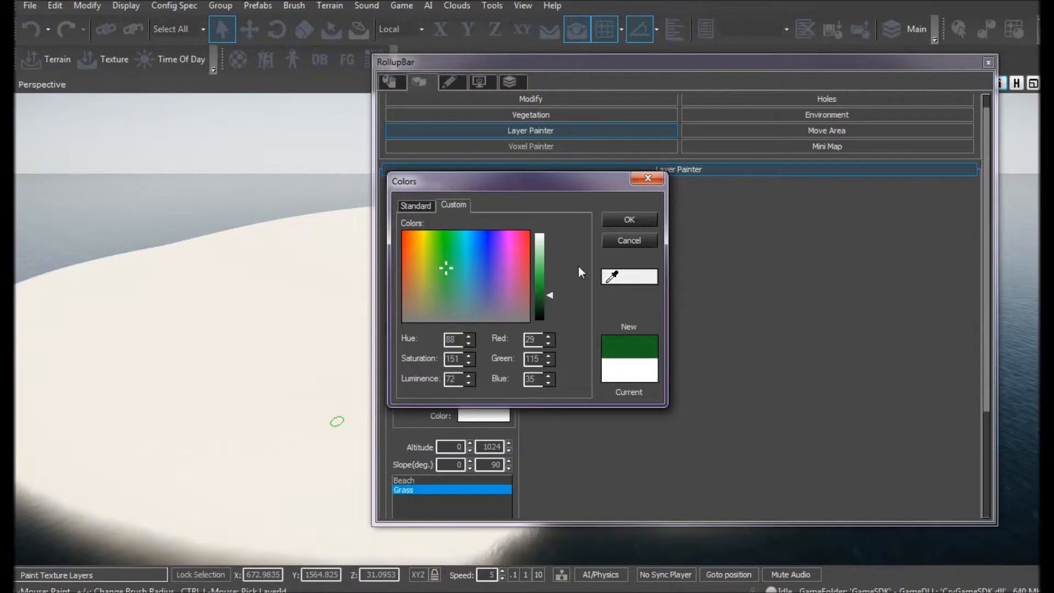
pyautogui.moveTo(550, 187); pyautogui.dragTo(566, 199)
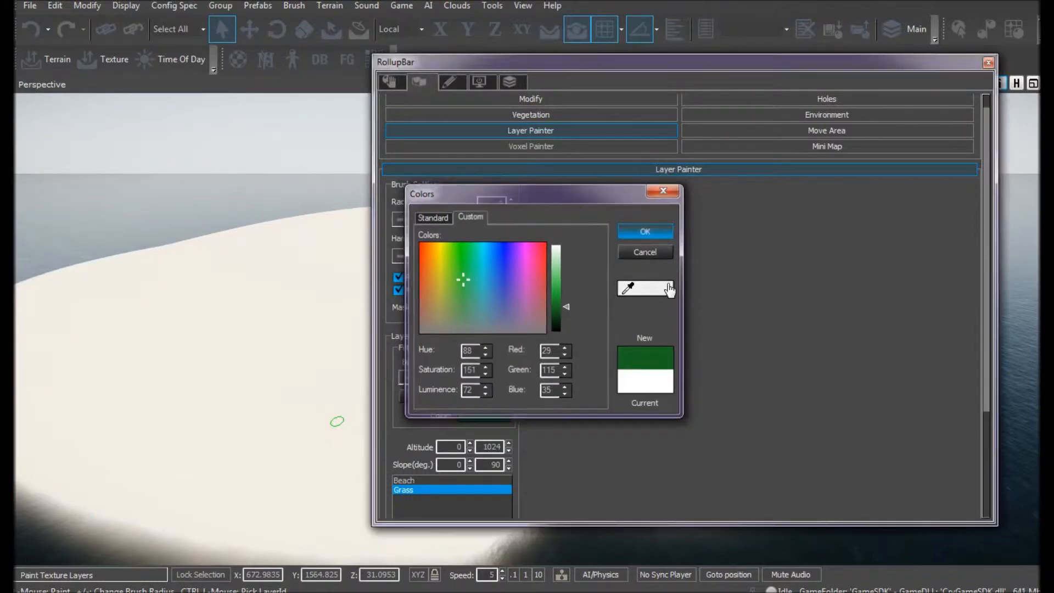
pyautogui.click(645, 231)
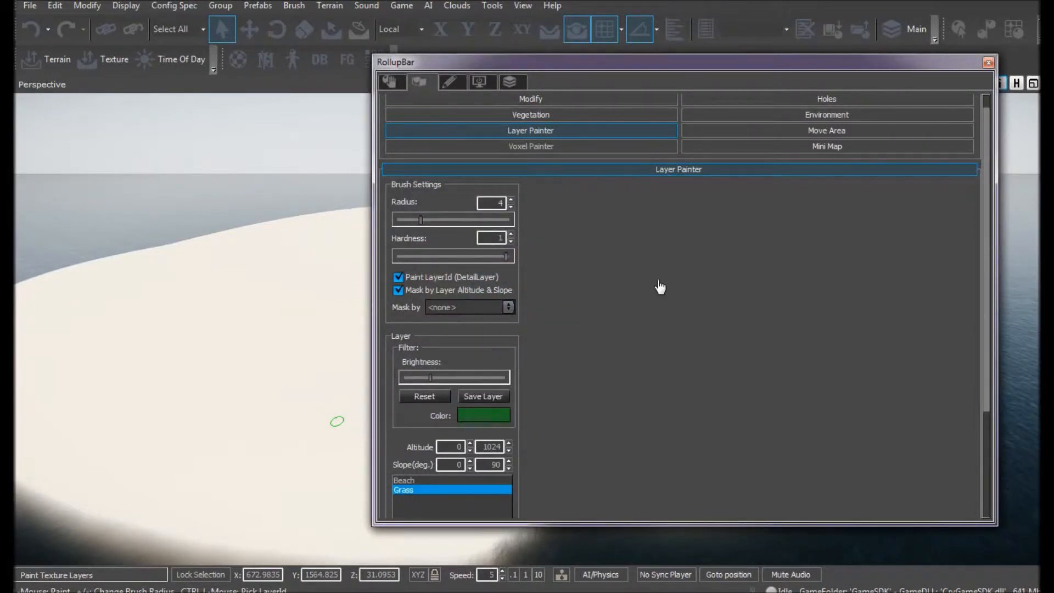
# - Set the Layer Painter's brush radius to about 257
pyautogui.moveTo(452, 225); pyautogui.dragTo(448, 225)
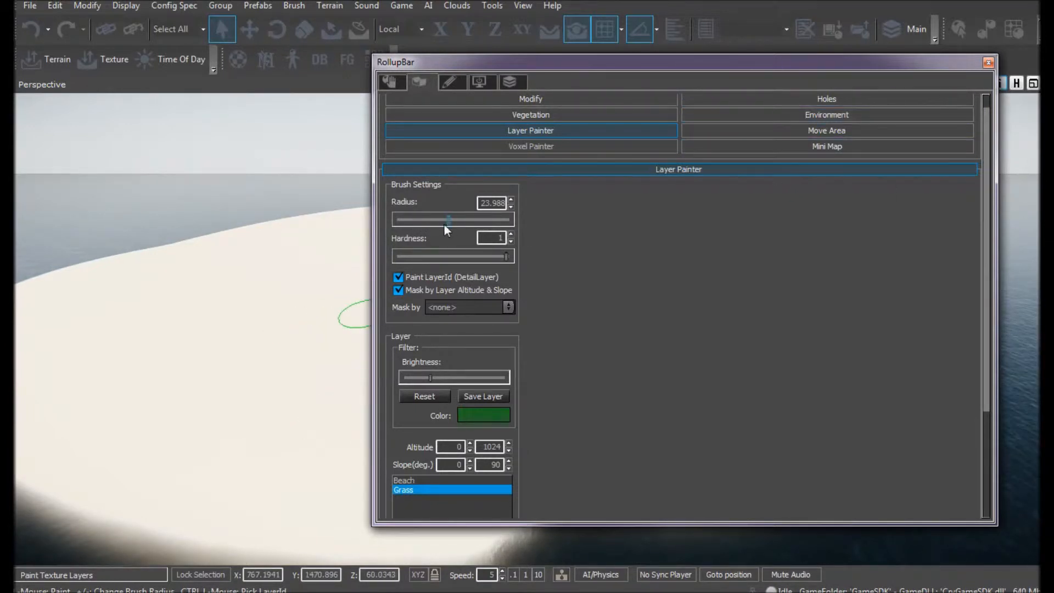
pyautogui.moveTo(485, 220); pyautogui.dragTo(492, 221)
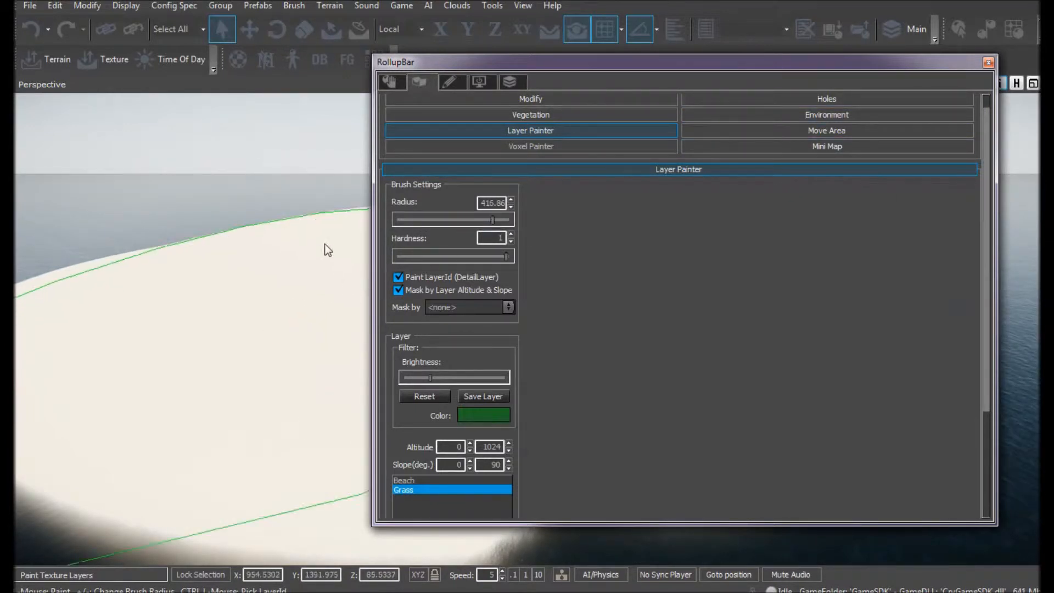
pyautogui.click(496, 218)
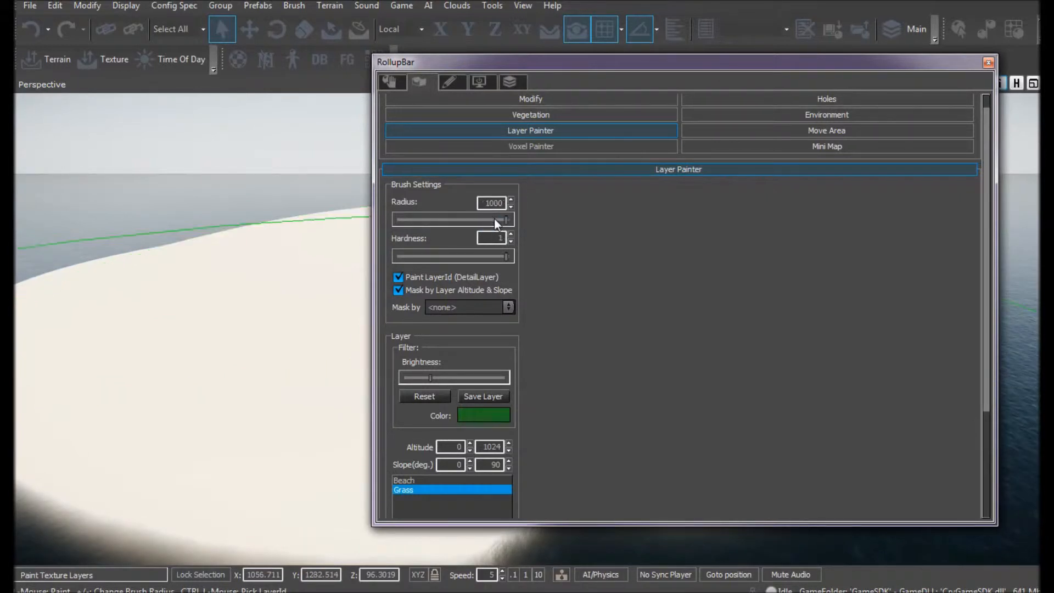
pyautogui.moveTo(489, 218); pyautogui.dragTo(469, 219)
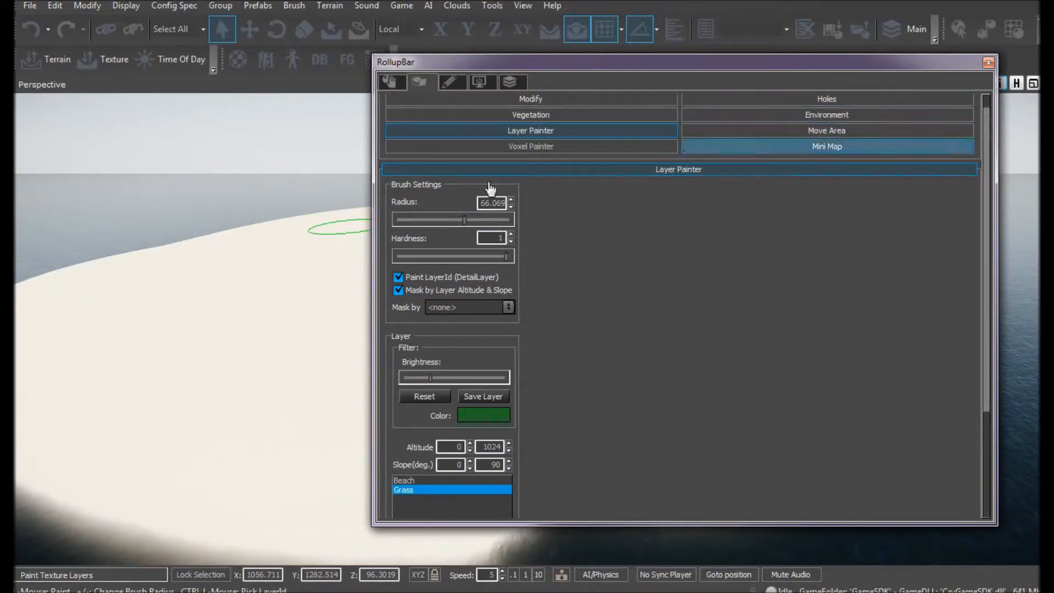
pyautogui.click(485, 219)
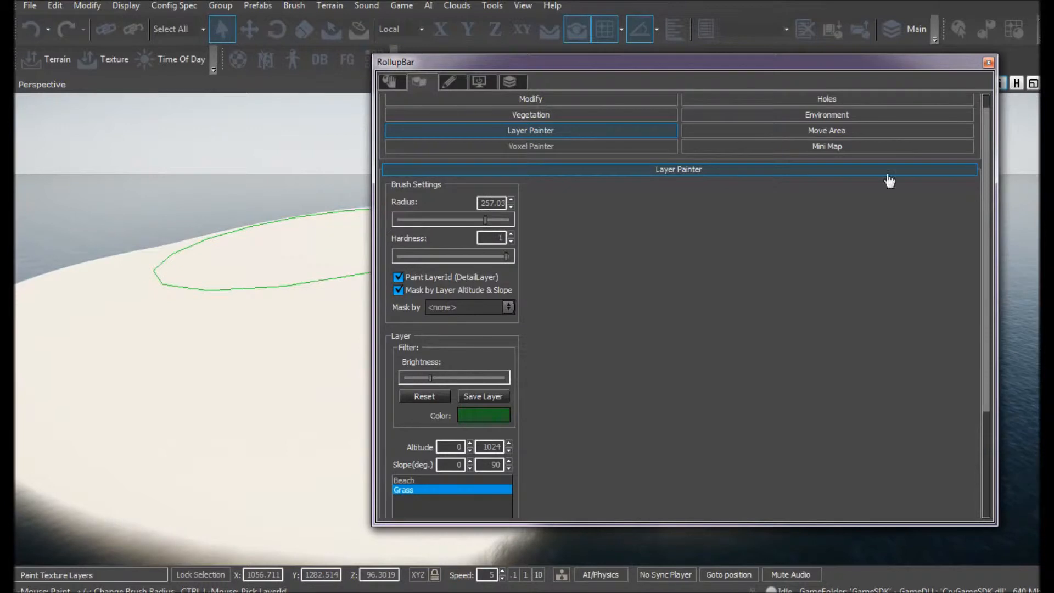
# - Move the RollupBar out of the way and paint the Grass layer over the whole island out to its edges
pyautogui.moveTo(961, 66)
pyautogui.mouseDown()
pyautogui.moveTo(941, 110)
pyautogui.moveTo(1037, 372)
pyautogui.moveTo(1011, 527)
pyautogui.mouseUp()
pyautogui.moveTo(418, 264)
pyautogui.mouseDown()
pyautogui.moveTo(387, 320)
pyautogui.moveTo(369, 318)
pyautogui.moveTo(407, 250)
pyautogui.moveTo(444, 374)
pyautogui.moveTo(630, 369)
pyautogui.moveTo(730, 297)
pyautogui.moveTo(759, 245)
pyautogui.moveTo(795, 270)
pyautogui.moveTo(738, 332)
pyautogui.moveTo(604, 231)
pyautogui.moveTo(423, 233)
pyautogui.moveTo(245, 304)
pyautogui.moveTo(196, 347)
pyautogui.mouseUp()
pyautogui.scroll(-4, 196, 347)
pyautogui.moveTo(199, 344); pyautogui.dragTo(382, 303, button='right')
pyautogui.moveTo(439, 341); pyautogui.dragTo(459, 354)
pyautogui.moveTo(459, 355); pyautogui.dragTo(428, 362, button='right')
pyautogui.moveTo(483, 337); pyautogui.dragTo(496, 333)
pyautogui.moveTo(551, 198)
pyautogui.mouseDown()
pyautogui.moveTo(341, 179)
pyautogui.moveTo(353, 354)
pyautogui.moveTo(373, 379)
pyautogui.mouseUp()
pyautogui.moveTo(303, 317); pyautogui.dragTo(333, 279, button='right')
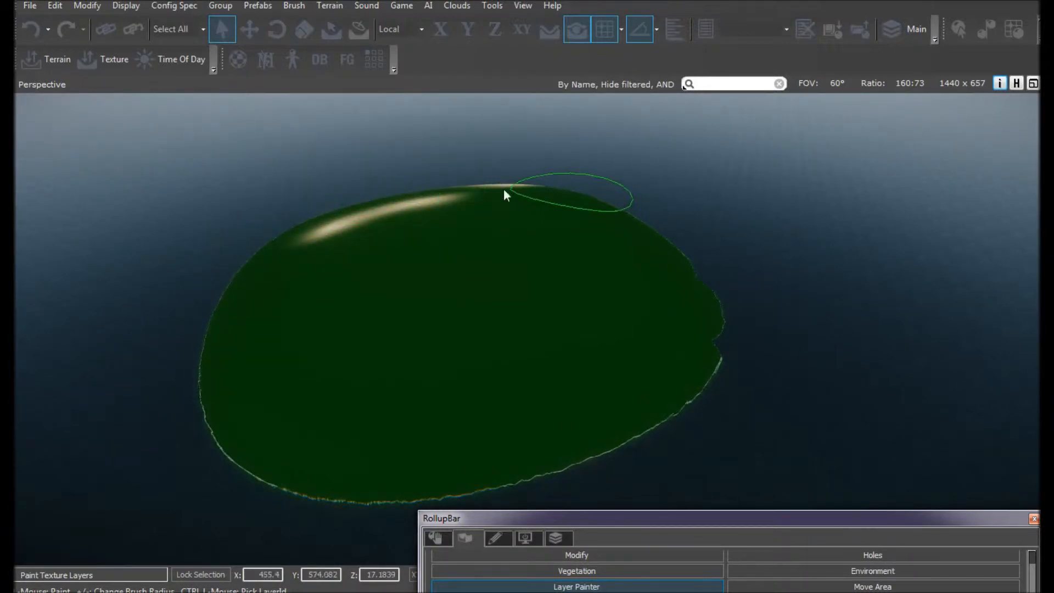
pyautogui.moveTo(422, 208)
pyautogui.mouseDown(button='right')
pyautogui.moveTo(407, 173)
pyautogui.moveTo(370, 245)
pyautogui.moveTo(384, 257)
pyautogui.moveTo(516, 250)
pyautogui.mouseUp(button='right')
pyautogui.moveTo(620, 384); pyautogui.dragTo(615, 381, button='right')
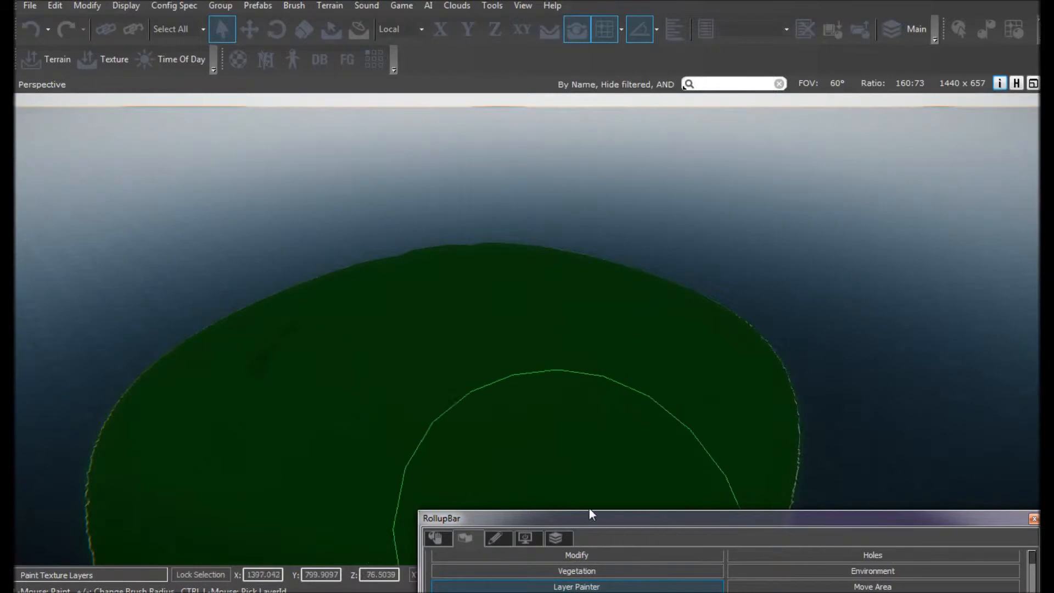
# - Bring the RollupBar back up, select the Beach layer and set its color to sandy yellow (RGB 171, 171, 45)
pyautogui.moveTo(589, 517)
pyautogui.mouseDown()
pyautogui.moveTo(546, 155)
pyautogui.moveTo(642, 111)
pyautogui.mouseUp()
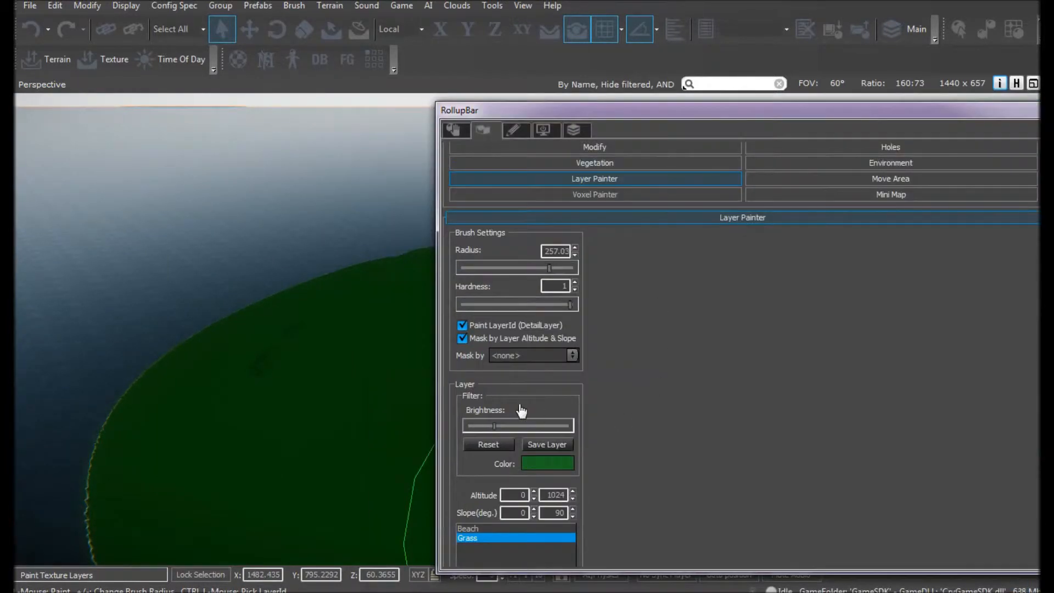
pyautogui.click(542, 463)
pyautogui.moveTo(461, 274); pyautogui.dragTo(426, 285)
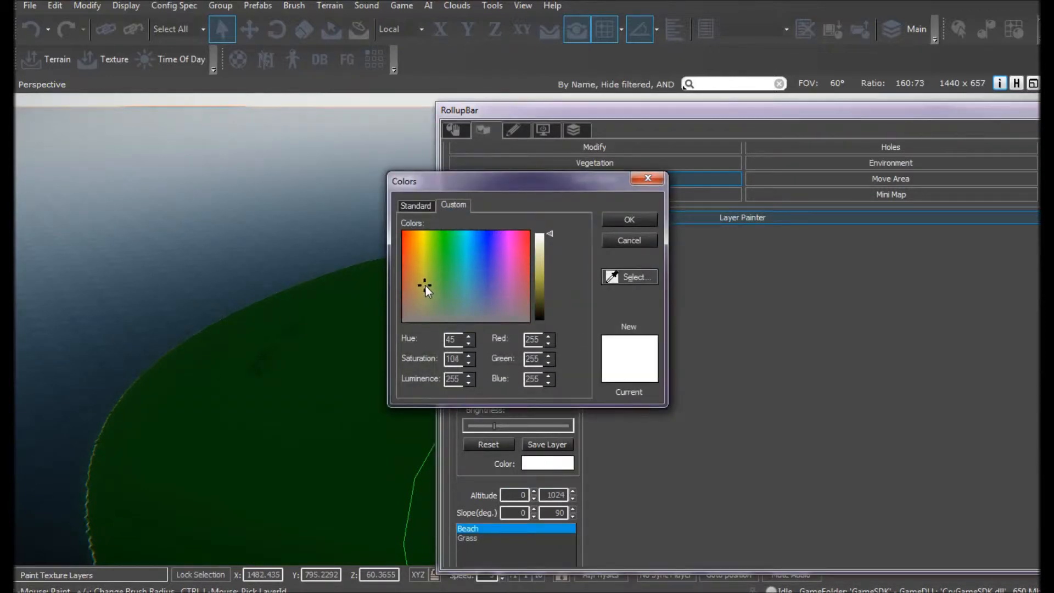
pyautogui.moveTo(540, 265)
pyautogui.mouseDown()
pyautogui.moveTo(538, 285)
pyautogui.moveTo(548, 283)
pyautogui.mouseUp()
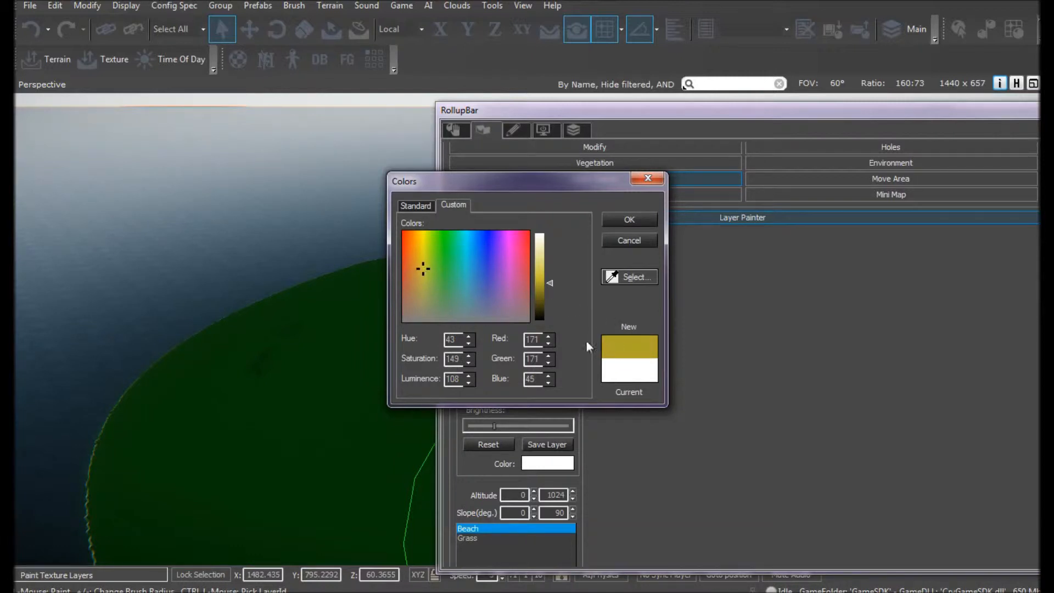
pyautogui.click(626, 222)
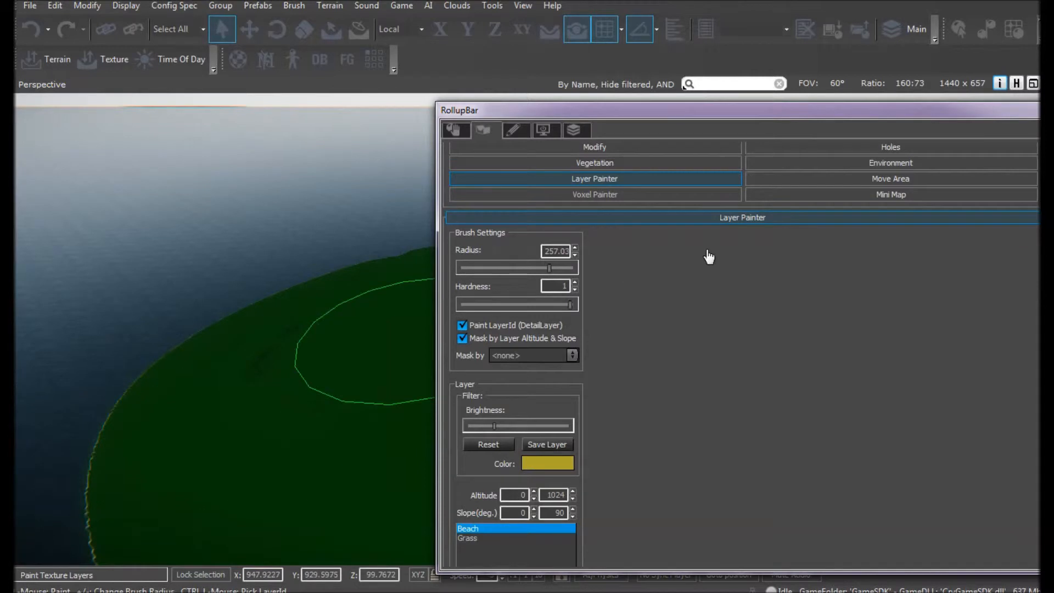
# - Set the layer brush radius to about 51 and paint a Beach strip along the island's shoreline
pyautogui.moveTo(546, 270)
pyautogui.mouseDown()
pyautogui.moveTo(514, 270)
pyautogui.moveTo(523, 266)
pyautogui.mouseUp()
pyautogui.moveTo(293, 334); pyautogui.dragTo(296, 339, button='right')
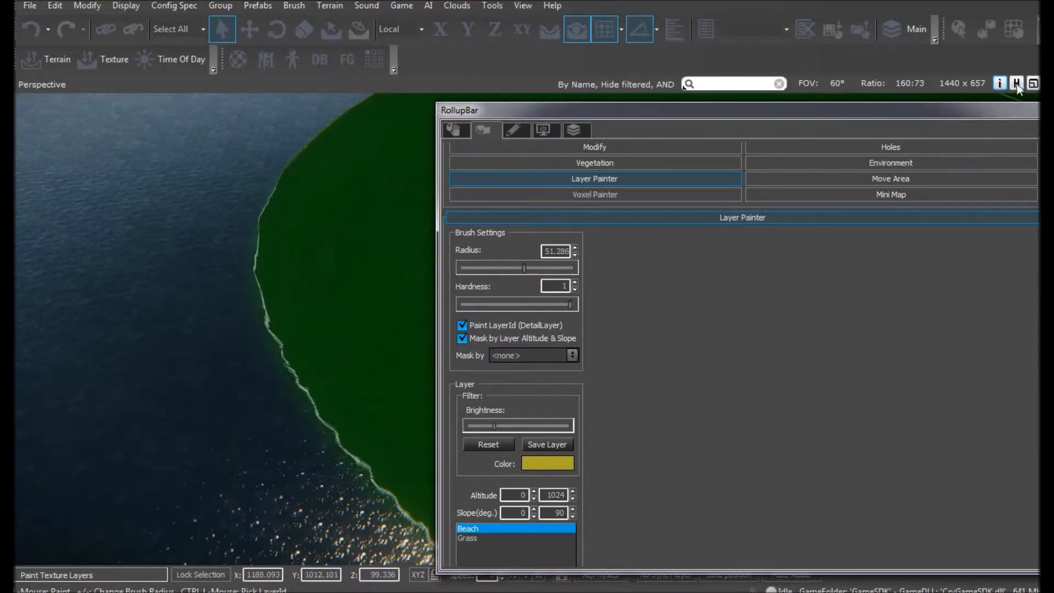
pyautogui.moveTo(993, 110); pyautogui.dragTo(770, 552)
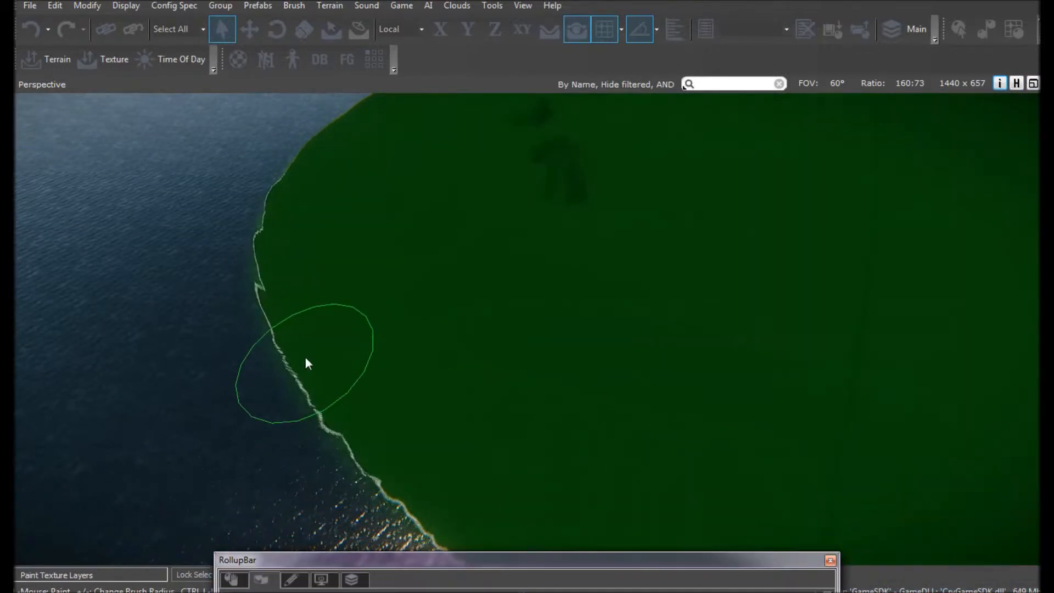
pyautogui.moveTo(284, 340)
pyautogui.mouseDown()
pyautogui.moveTo(321, 421)
pyautogui.moveTo(390, 495)
pyautogui.mouseUp()
pyautogui.moveTo(286, 384); pyautogui.dragTo(286, 386, button='right')
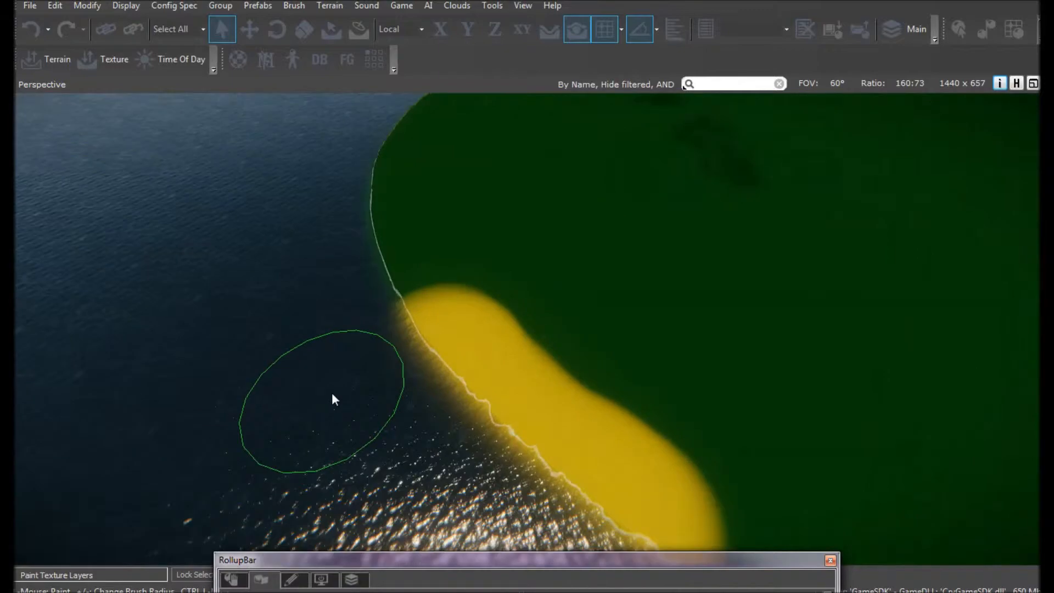
pyautogui.press('w')
pyautogui.moveTo(353, 394)
pyautogui.mouseDown(button='right')
pyautogui.moveTo(341, 390)
pyautogui.moveTo(364, 388)
pyautogui.moveTo(340, 386)
pyautogui.moveTo(354, 414)
pyautogui.moveTo(329, 390)
pyautogui.moveTo(306, 419)
pyautogui.moveTo(348, 372)
pyautogui.moveTo(338, 394)
pyautogui.moveTo(419, 543)
pyautogui.mouseUp(button='right')
# - Bring the RollupBar back up, set the Beach layer's color to white and close the RollupBar
pyautogui.moveTo(405, 561); pyautogui.dragTo(602, 110)
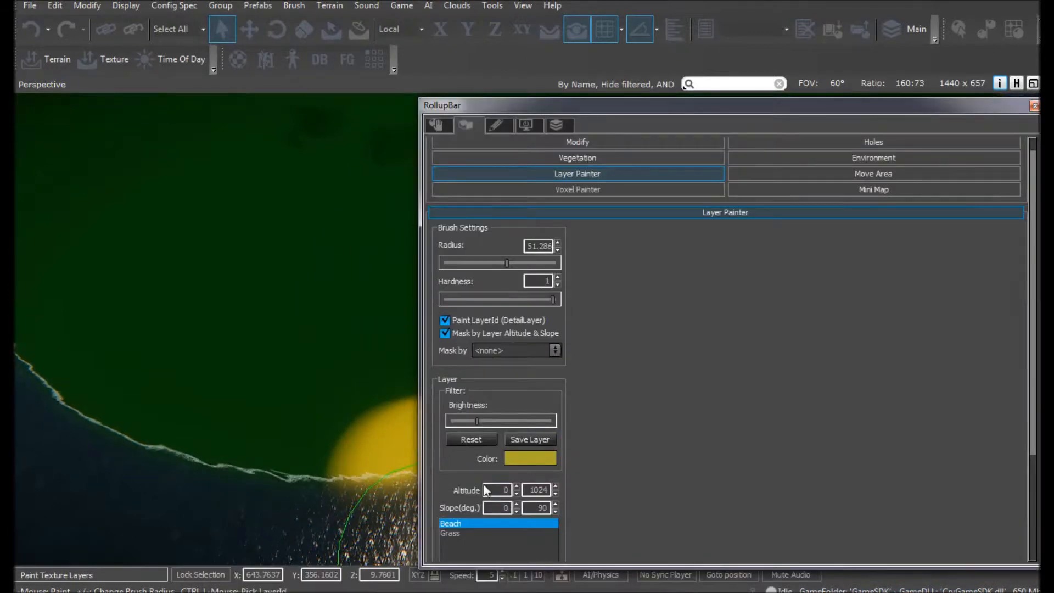
pyautogui.click(516, 459)
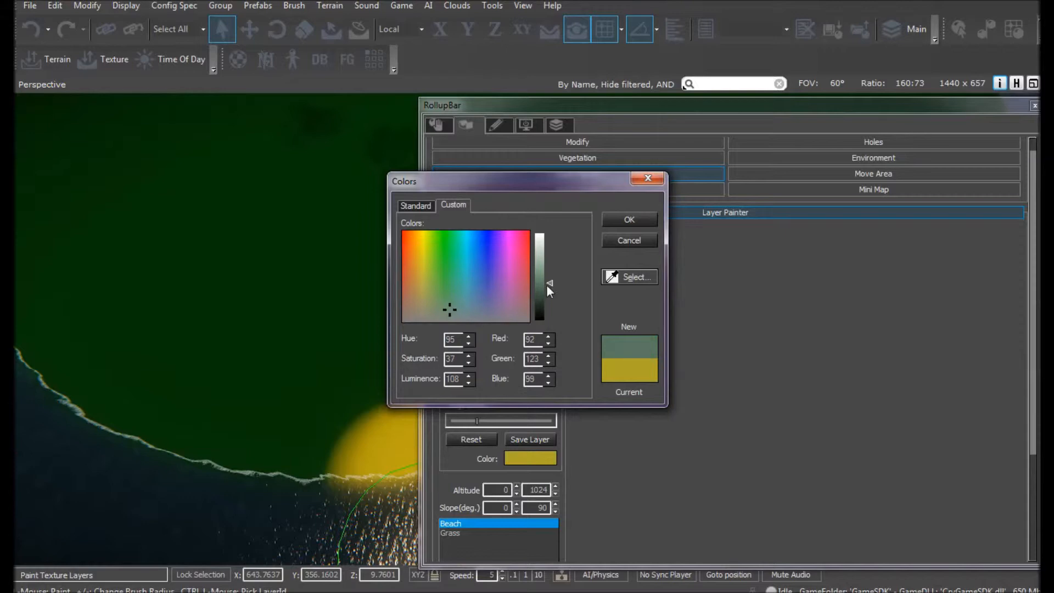
pyautogui.moveTo(546, 285); pyautogui.dragTo(544, 223)
pyautogui.click(629, 223)
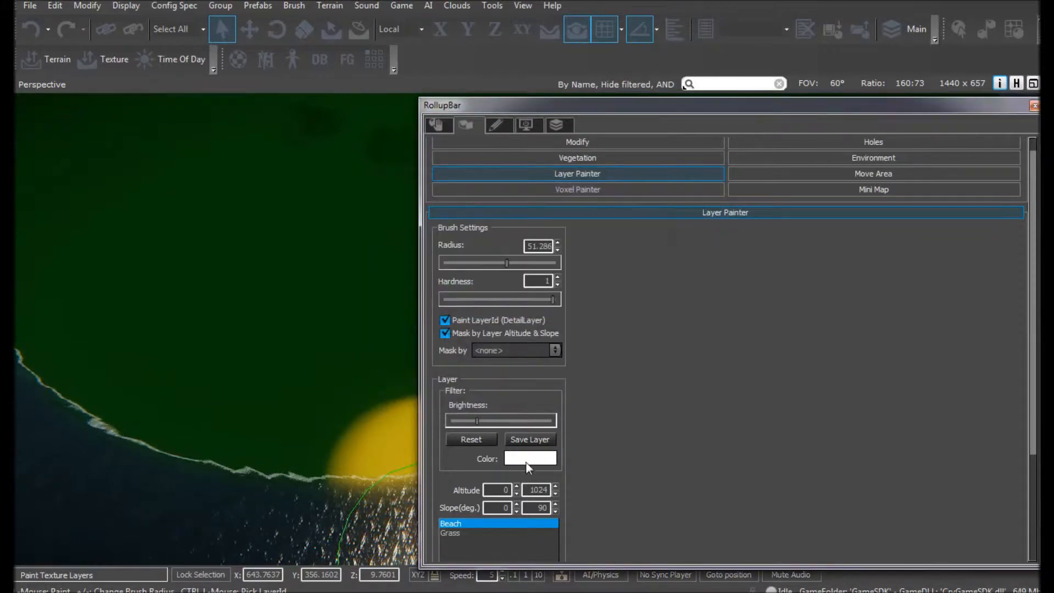
pyautogui.click(1034, 106)
# - Repaint the yellow shoreline strip with the white Beach layer and check the sand texture up close
pyautogui.moveTo(373, 454)
pyautogui.mouseDown()
pyautogui.moveTo(408, 464)
pyautogui.moveTo(546, 453)
pyautogui.moveTo(628, 430)
pyautogui.mouseUp()
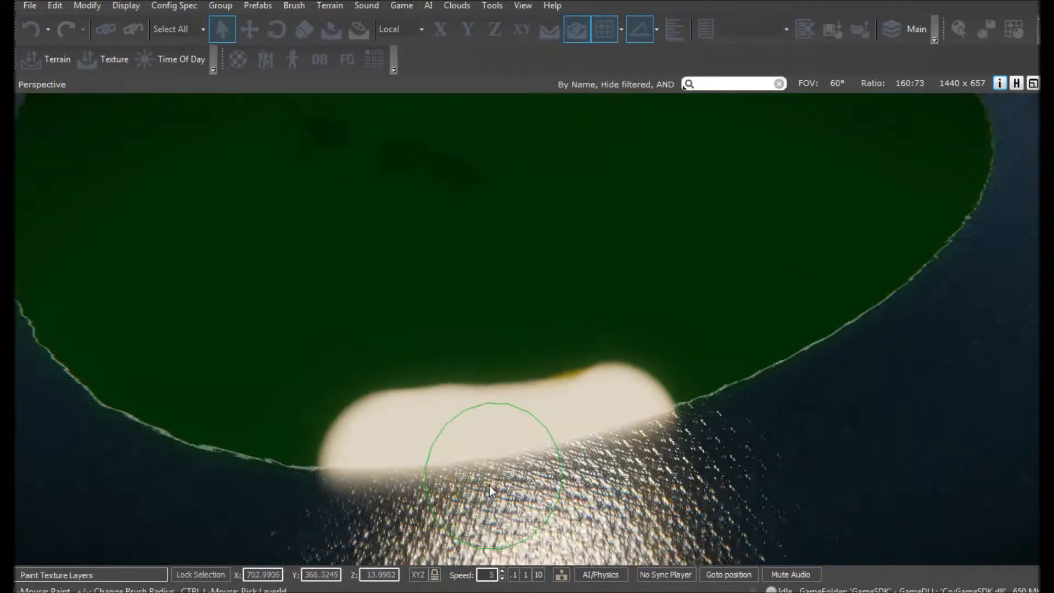
pyautogui.scroll(-3, 489, 486)
pyautogui.scroll(6, 498, 478)
pyautogui.moveTo(498, 478); pyautogui.dragTo(486, 430, button='right')
pyautogui.press('w')
pyautogui.click(536, 354)
pyautogui.scroll(-6, 562, 373)
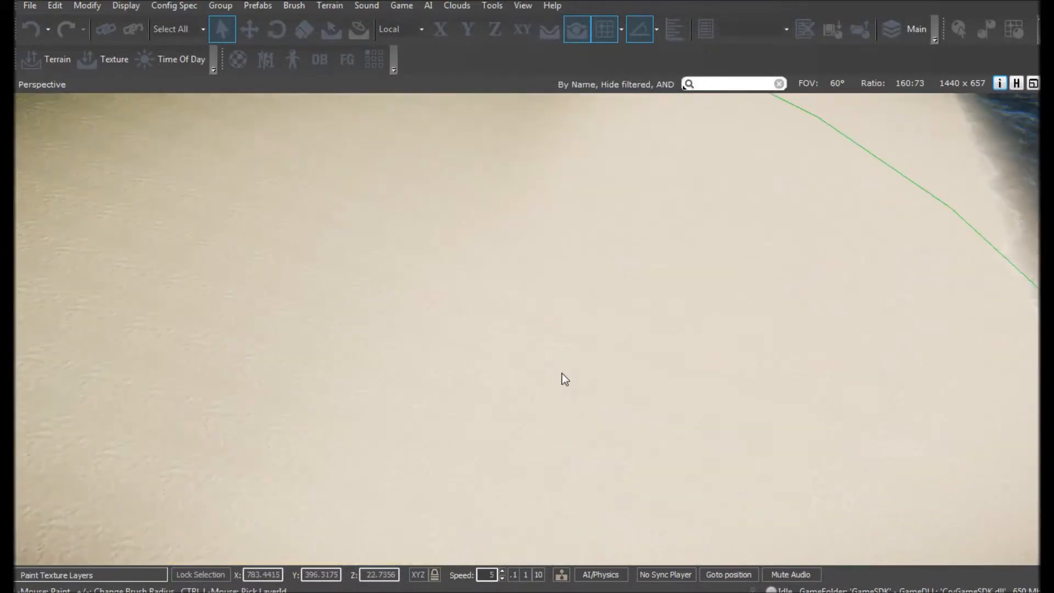
# - Widen the Beach layer inland into a broad, smooth-edged sand area along the shore
pyautogui.moveTo(648, 367); pyautogui.dragTo(570, 350, button='right')
pyautogui.moveTo(567, 282)
pyautogui.mouseDown()
pyautogui.moveTo(489, 414)
pyautogui.moveTo(537, 301)
pyautogui.moveTo(513, 291)
pyautogui.moveTo(328, 401)
pyautogui.moveTo(261, 457)
pyautogui.moveTo(269, 477)
pyautogui.moveTo(301, 411)
pyautogui.moveTo(417, 353)
pyautogui.mouseUp()
pyautogui.scroll(-3, 262, 458)
pyautogui.moveTo(418, 352); pyautogui.dragTo(423, 352, button='right')
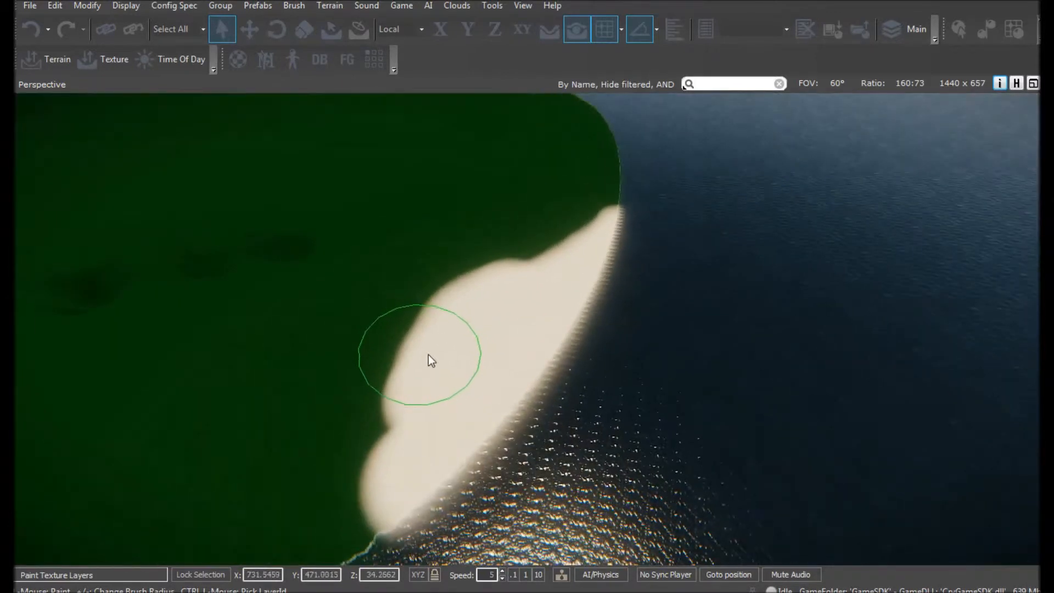
pyautogui.moveTo(613, 219)
pyautogui.mouseDown()
pyautogui.moveTo(437, 360)
pyautogui.moveTo(401, 529)
pyautogui.moveTo(492, 300)
pyautogui.moveTo(708, 217)
pyautogui.mouseUp()
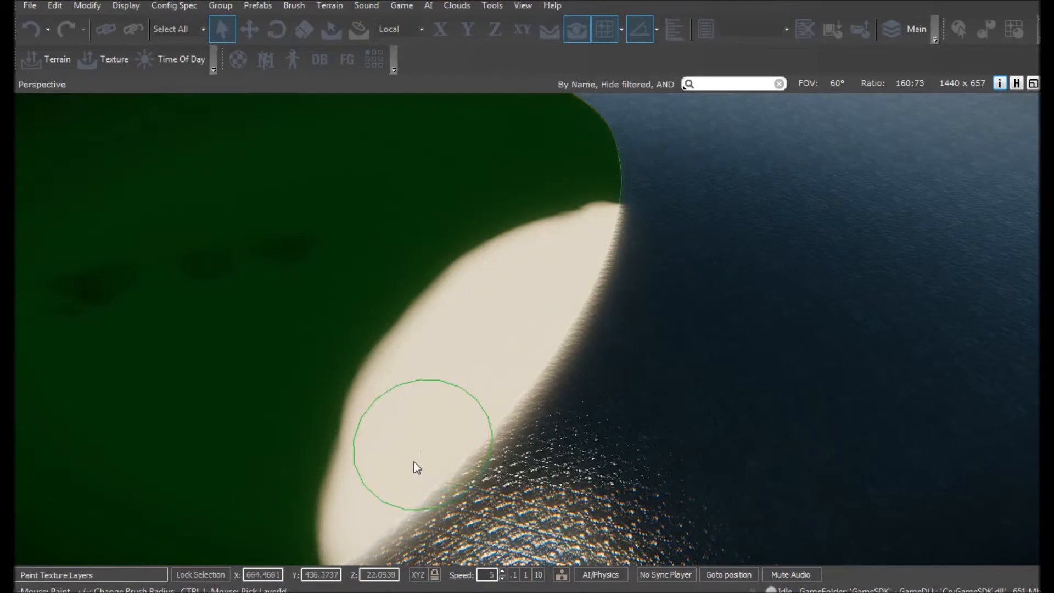
# - Examine the painted sand and grass textures up close and the whole island from a distance
pyautogui.scroll(3, 499, 419)
pyautogui.press('w')
pyautogui.moveTo(499, 418); pyautogui.dragTo(551, 358, button='right')
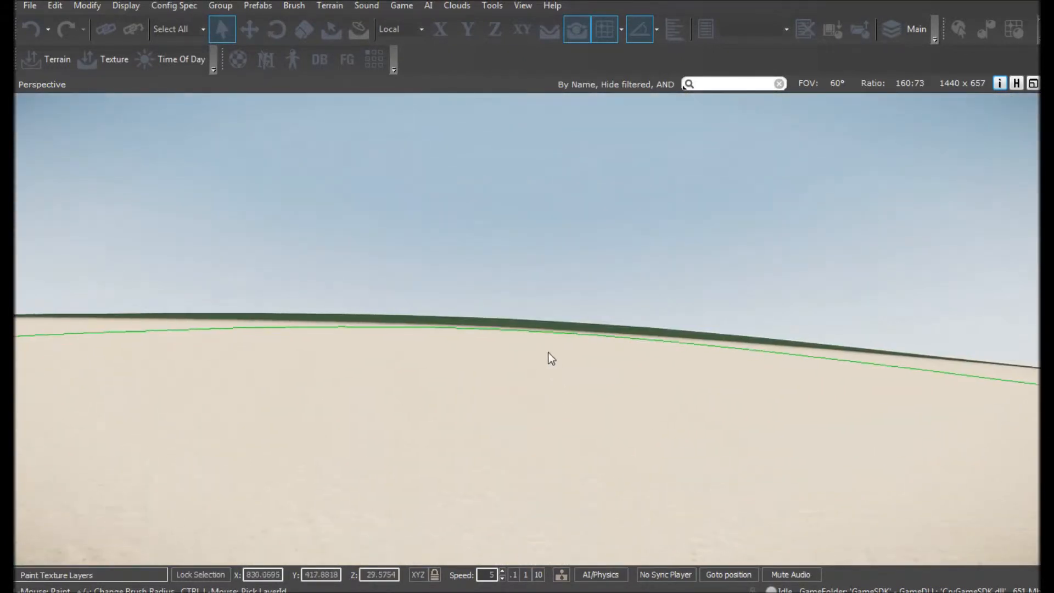
pyautogui.press('w')
pyautogui.moveTo(426, 232); pyautogui.dragTo(424, 258, button='right')
pyautogui.press('w')
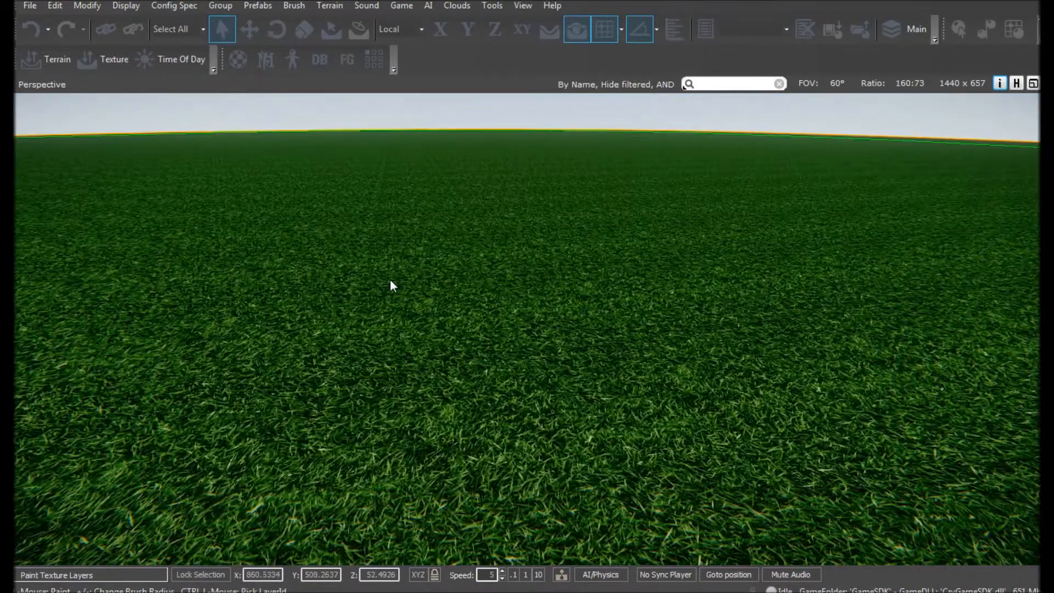
pyautogui.moveTo(391, 280); pyautogui.dragTo(335, 285, button='right')
pyautogui.press('s')
pyautogui.press('s')
pyautogui.moveTo(544, 431)
pyautogui.mouseDown(button='right')
pyautogui.moveTo(543, 450)
pyautogui.moveTo(544, 395)
pyautogui.moveTo(544, 461)
pyautogui.moveTo(631, 494)
pyautogui.moveTo(676, 527)
pyautogui.moveTo(472, 341)
pyautogui.moveTo(373, 346)
pyautogui.moveTo(568, 491)
pyautogui.moveTo(549, 489)
pyautogui.moveTo(546, 384)
pyautogui.moveTo(545, 425)
pyautogui.mouseUp(button='right')
pyautogui.press('w')
pyautogui.press('w')
pyautogui.press('w')
pyautogui.press('s')
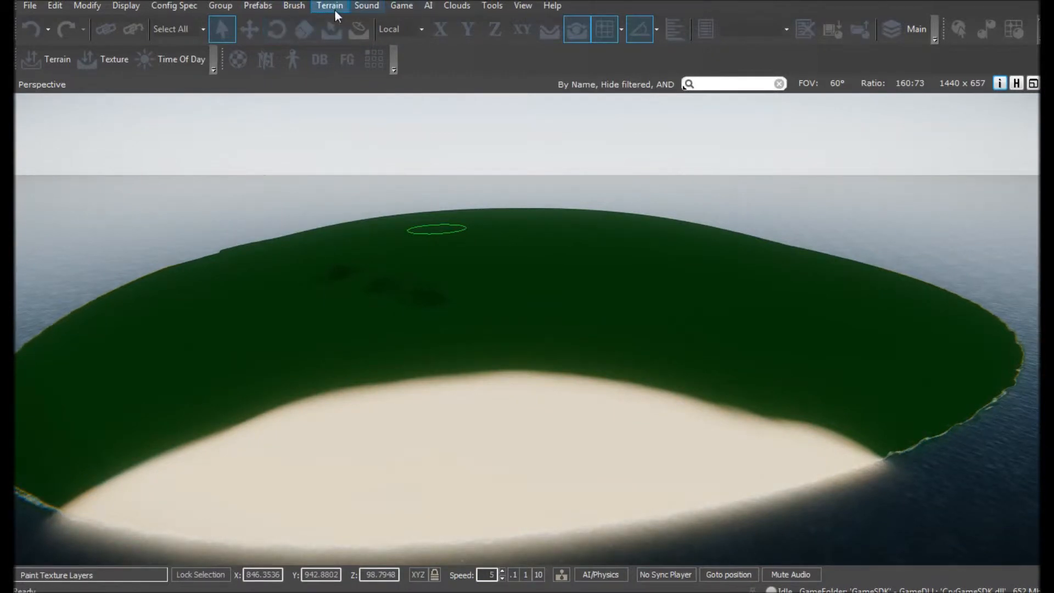
# - Reopen the RollupBar, show its object creation categories and bring the beach into view beside it
pyautogui.click(523, 6)
pyautogui.click(559, 38)
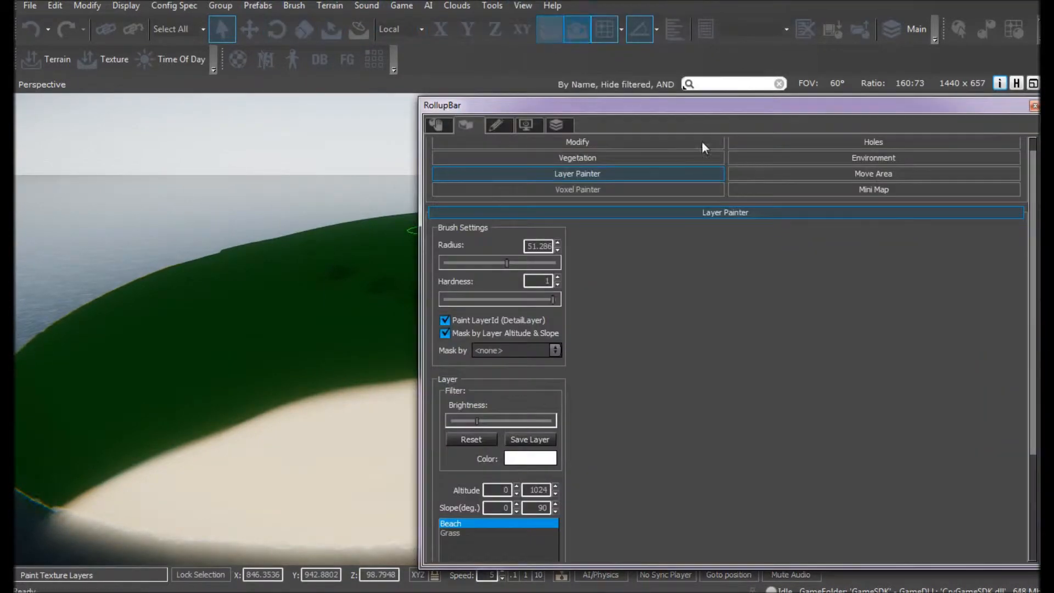
pyautogui.click(436, 124)
pyautogui.moveTo(472, 106); pyautogui.dragTo(538, 113)
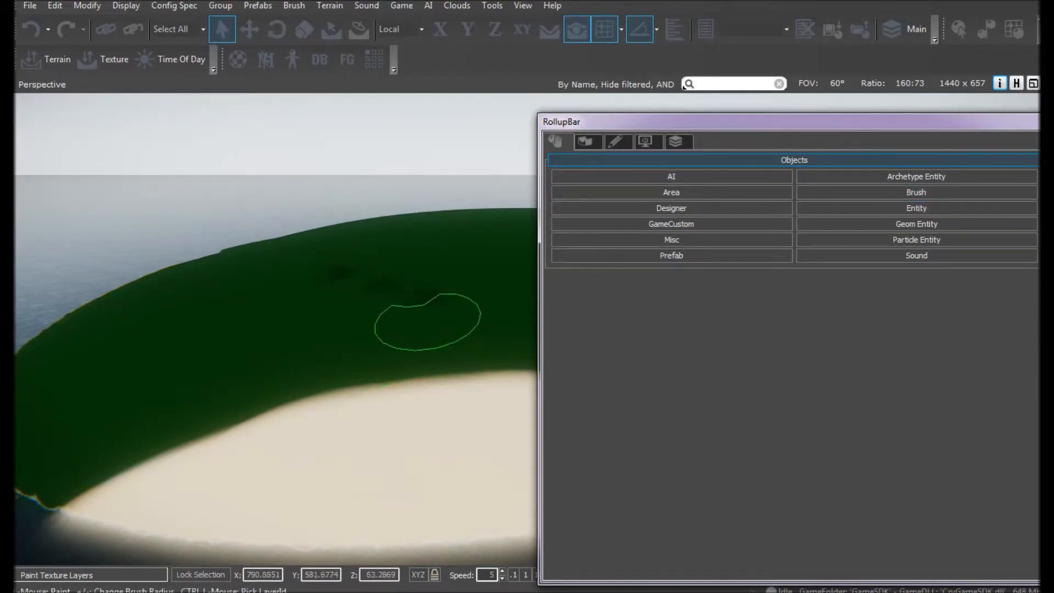
pyautogui.moveTo(427, 220); pyautogui.dragTo(426, 265, button='right')
pyautogui.scroll(8, 424, 255)
pyautogui.scroll(-6, 410, 257)
pyautogui.moveTo(410, 257)
pyautogui.mouseDown(button='right')
pyautogui.moveTo(410, 236)
pyautogui.moveTo(412, 245)
pyautogui.mouseUp(button='right')
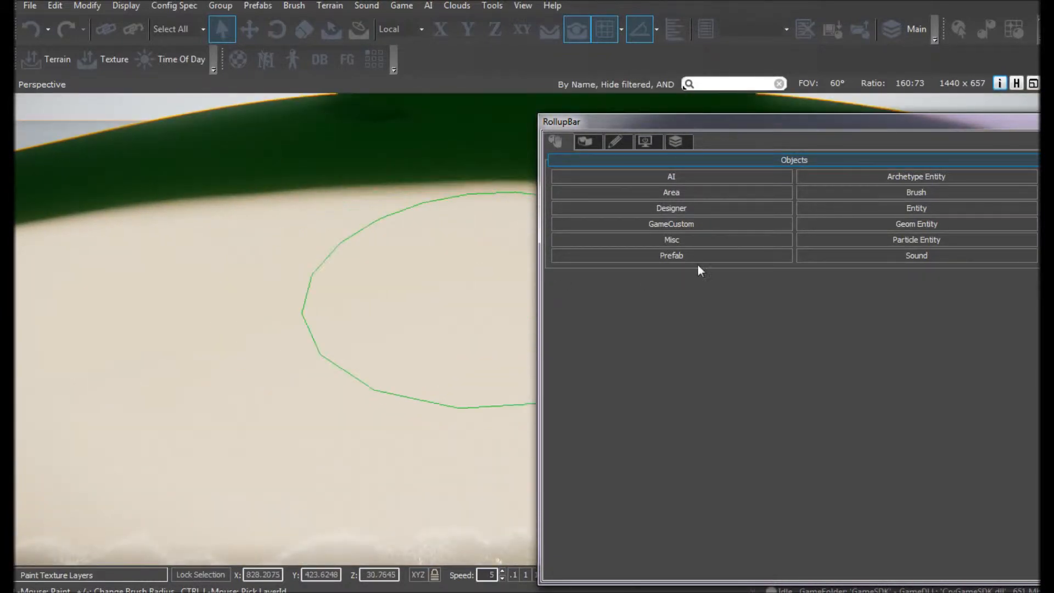
# - Browse the Brush objects to the watertower folder under architecture/buildings
pyautogui.click(882, 193)
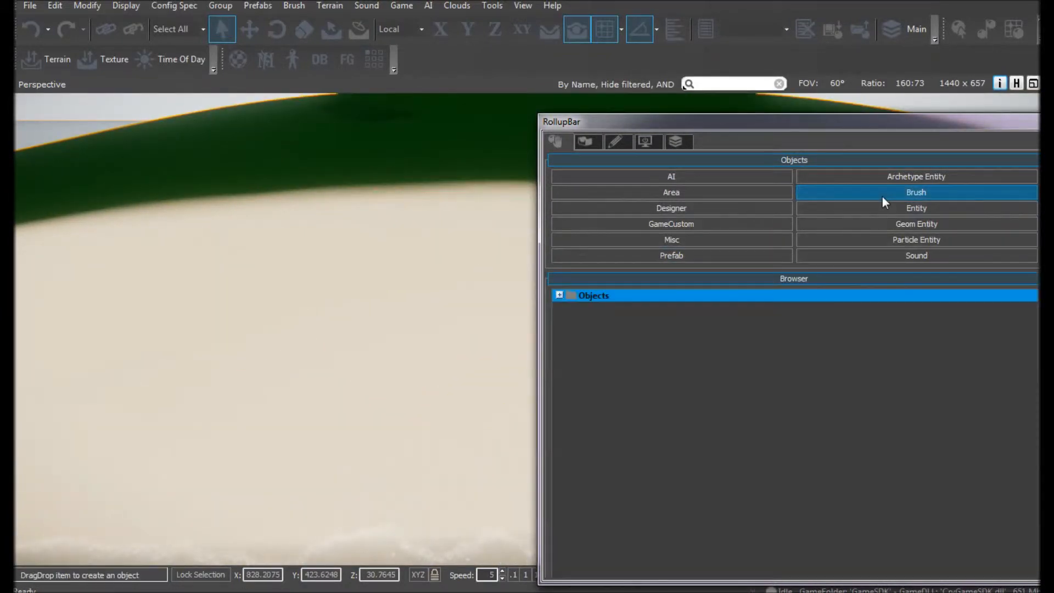
pyautogui.click(559, 295)
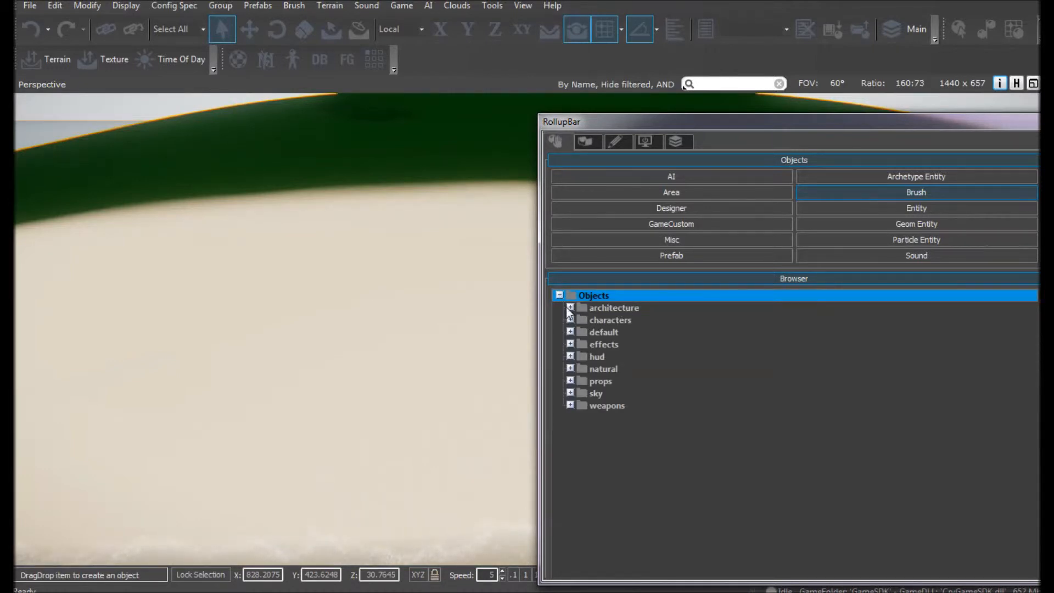
pyautogui.click(569, 307)
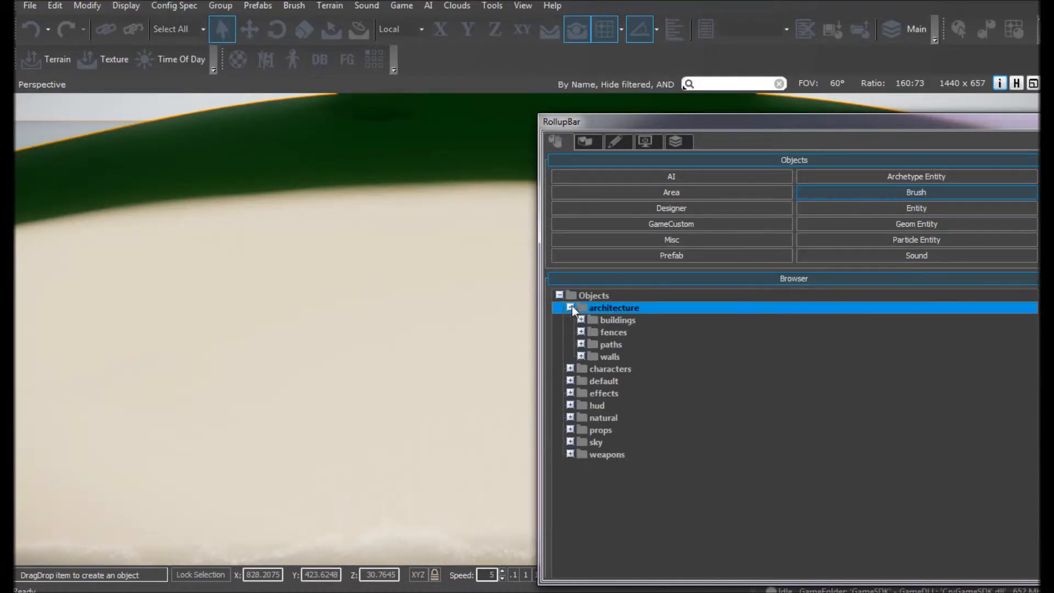
pyautogui.click(581, 319)
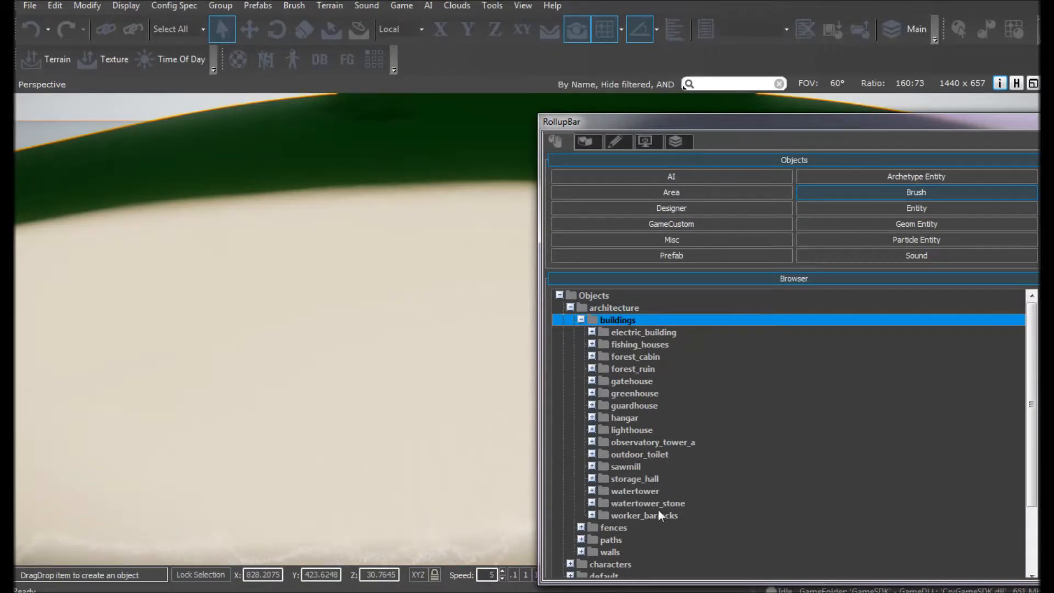
pyautogui.click(592, 491)
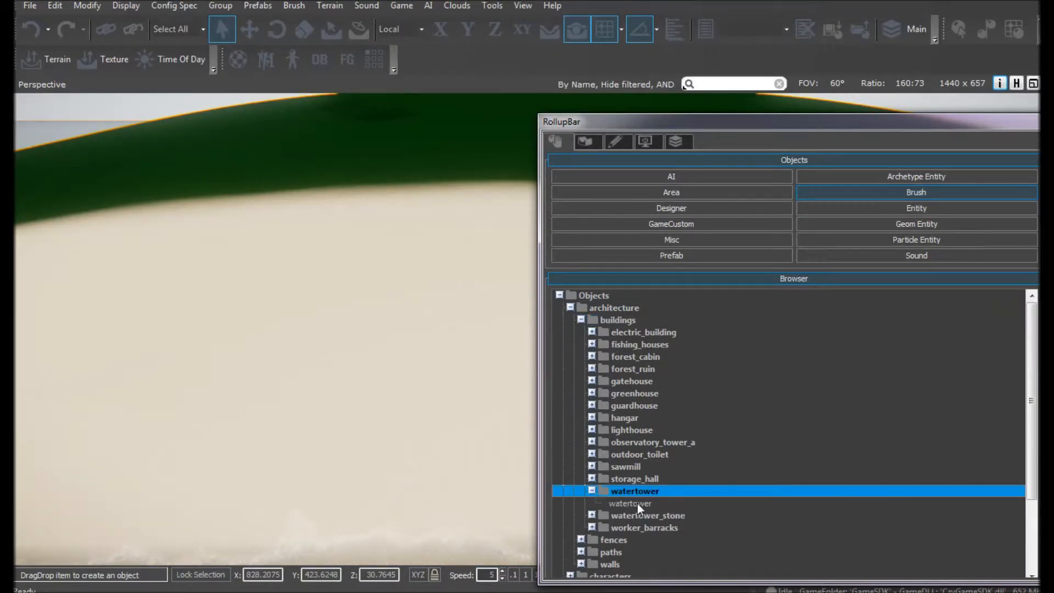
# - Place the watertower brush on the beach at about X 832, Y 398, Z 25
pyautogui.moveTo(628, 502); pyautogui.dragTo(434, 339)
pyautogui.moveTo(559, 126); pyautogui.dragTo(617, 298)
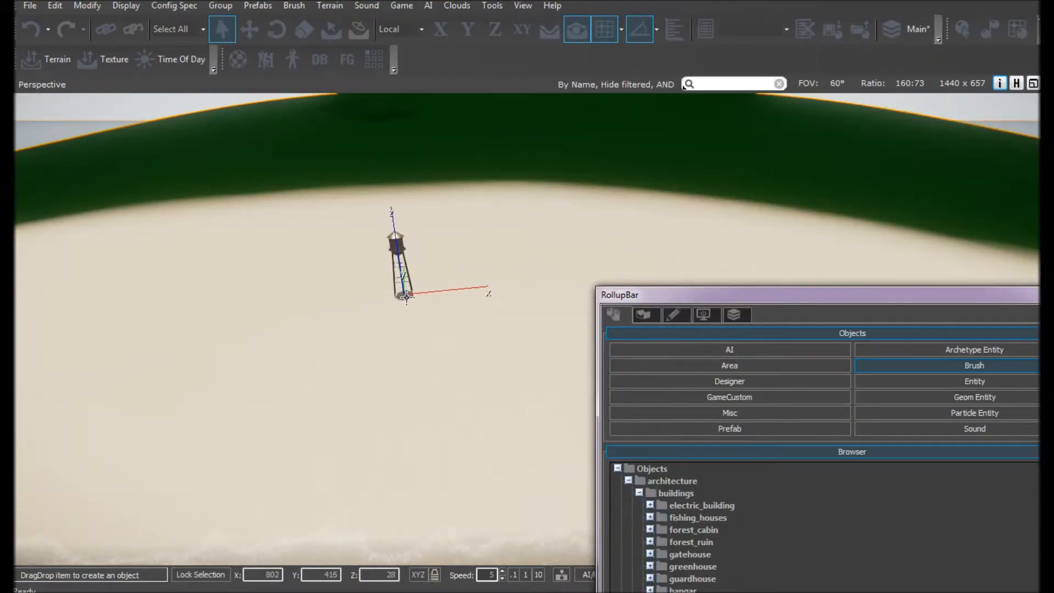
pyautogui.press('w')
pyautogui.moveTo(430, 299); pyautogui.dragTo(398, 202, button='right')
pyautogui.press('s')
pyautogui.moveTo(441, 353); pyautogui.dragTo(462, 371, button='right')
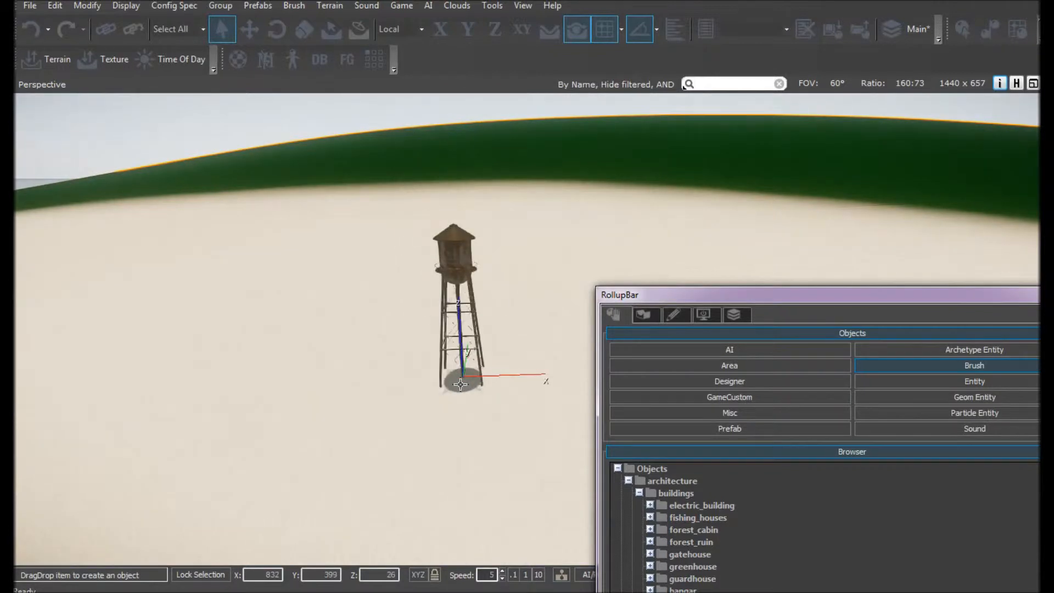
pyautogui.click(470, 381)
# - Move the RollupBar out of the way and inspect the water tower's legs and full structure from several sides
pyautogui.moveTo(692, 295); pyautogui.dragTo(627, 558)
pyautogui.moveTo(538, 412); pyautogui.dragTo(341, 337, button='right')
pyautogui.press('w')
pyautogui.press('w')
pyautogui.press('s')
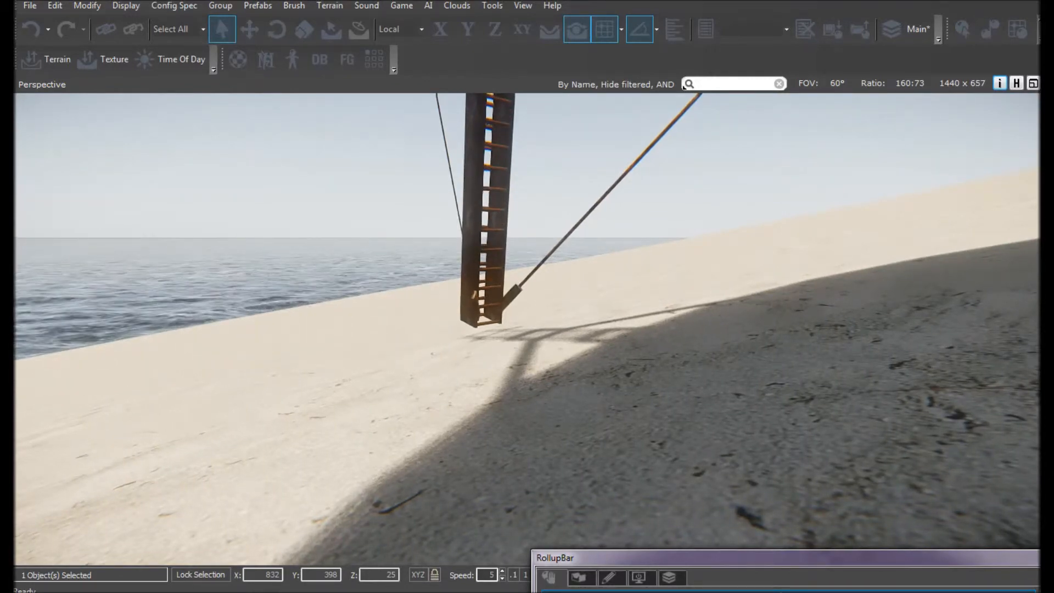
pyautogui.moveTo(342, 338); pyautogui.dragTo(183, 328, button='right')
pyautogui.press('w')
pyautogui.press('w')
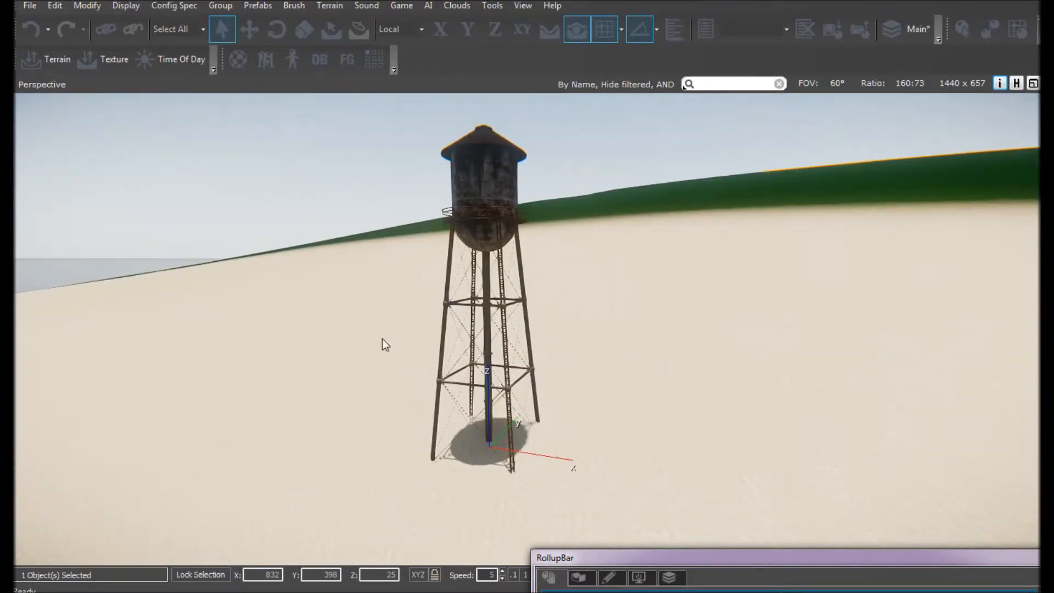
# - Move the water tower along the X and Y axes to X 831, Y 399
pyautogui.moveTo(393, 372); pyautogui.dragTo(473, 345, button='right')
pyautogui.press('w')
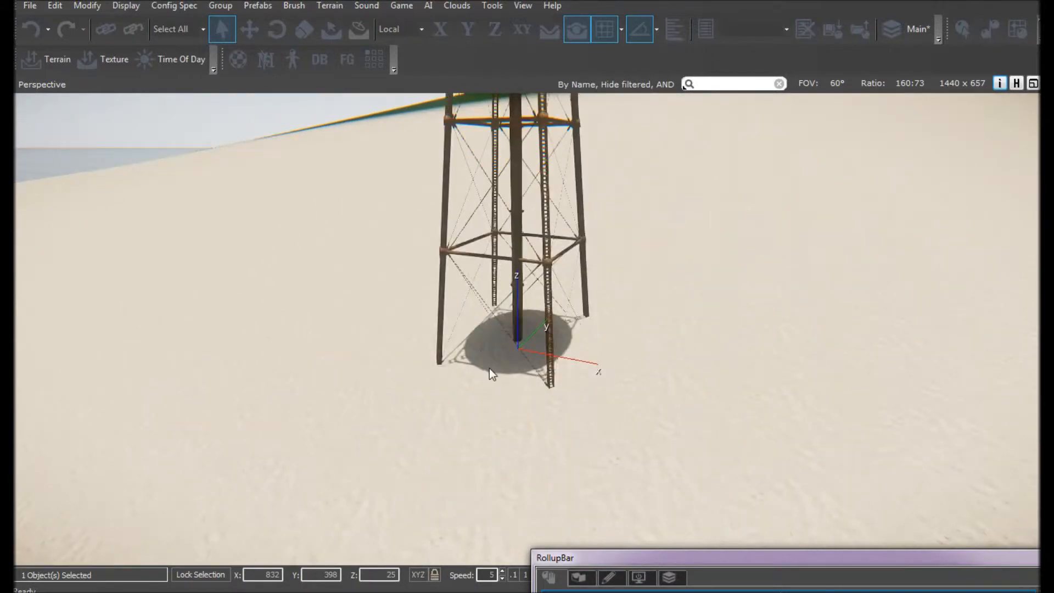
pyautogui.press('2')
pyautogui.moveTo(518, 267)
pyautogui.mouseDown()
pyautogui.moveTo(522, 191)
pyautogui.moveTo(522, 277)
pyautogui.mouseUp()
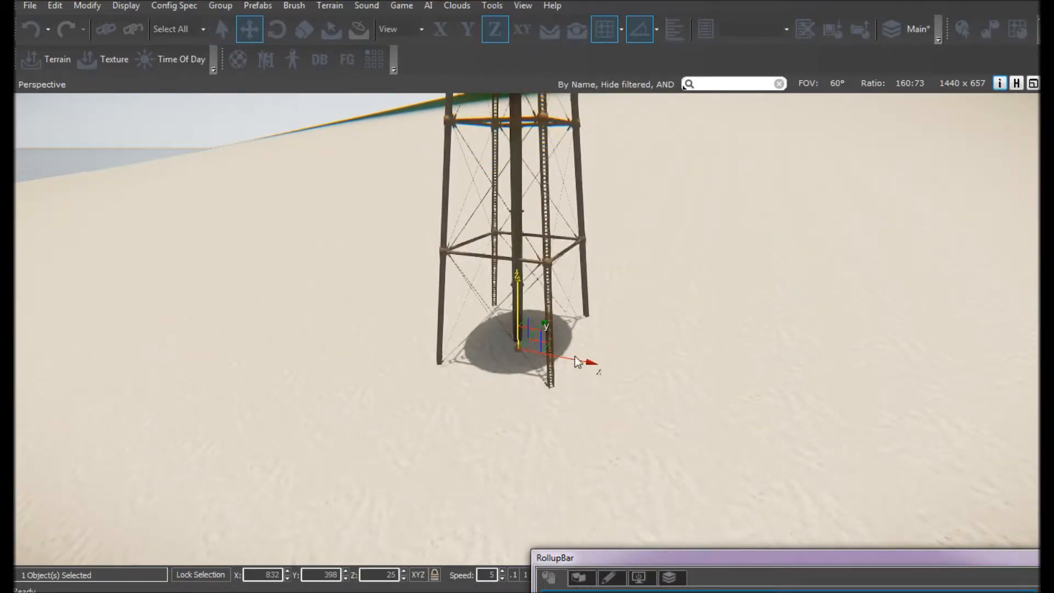
pyautogui.moveTo(615, 363); pyautogui.dragTo(560, 374)
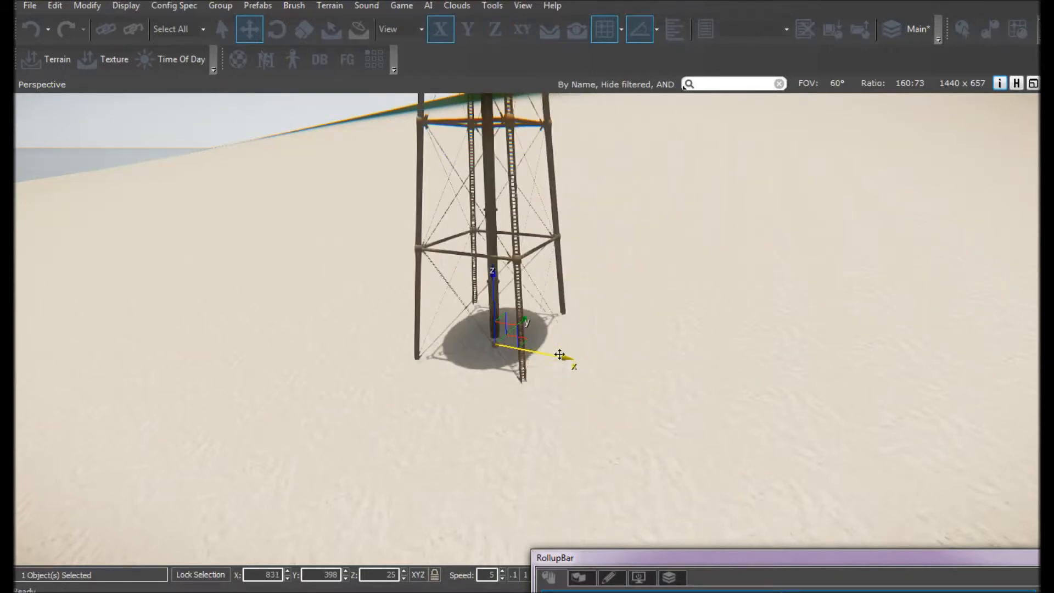
pyautogui.moveTo(526, 321); pyautogui.dragTo(535, 301)
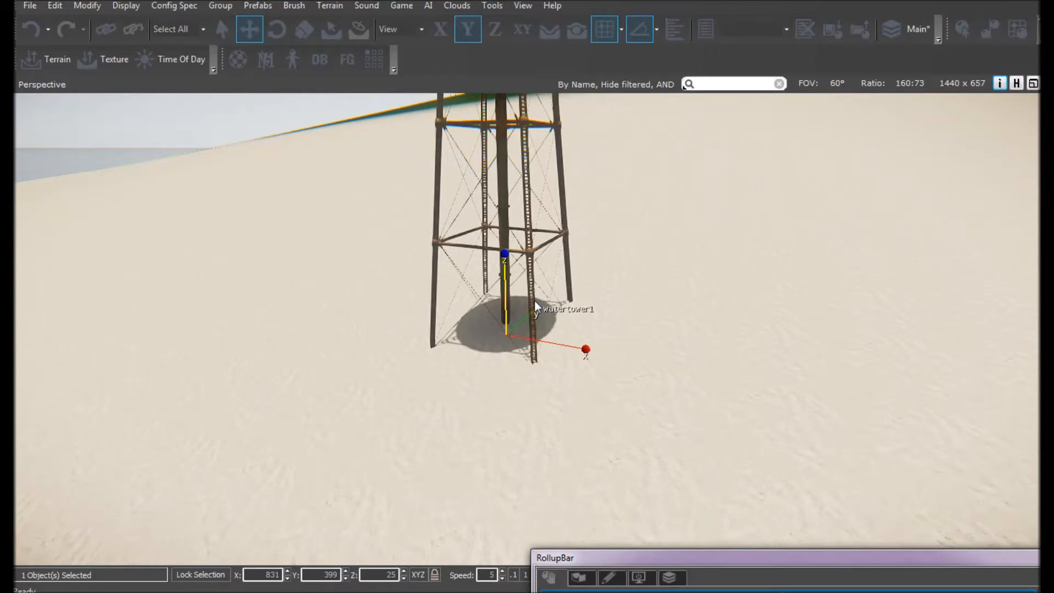
# - Rotate the water tower to -5 degrees about Y and 50 degrees about Z
pyautogui.moveTo(527, 253); pyautogui.dragTo(599, 266)
pyautogui.moveTo(691, 261); pyautogui.dragTo(611, 315)
pyautogui.moveTo(476, 311); pyautogui.dragTo(396, 313)
pyautogui.scroll(6, 538, 312)
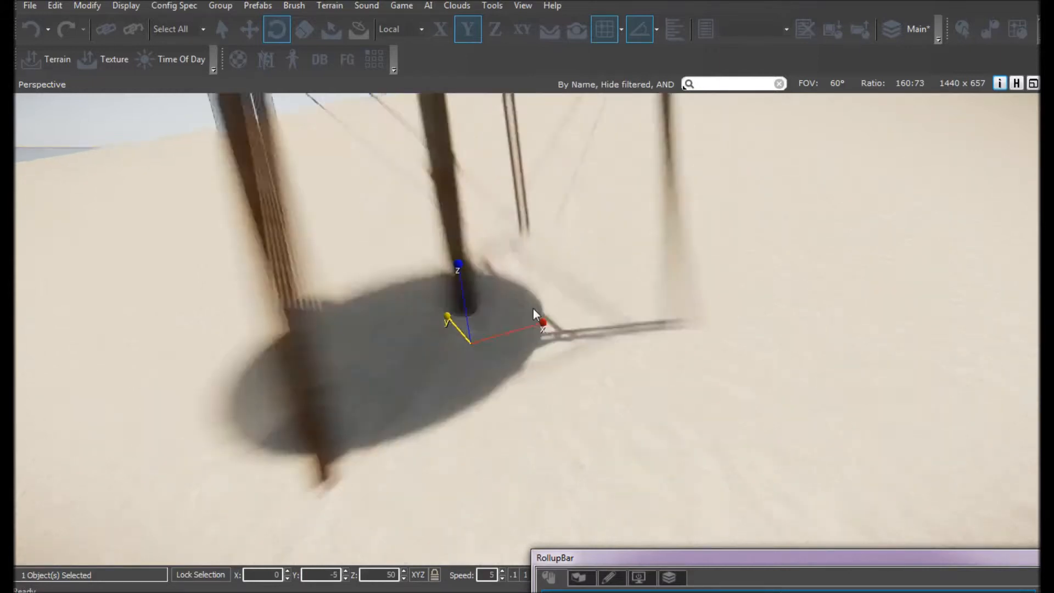
pyautogui.scroll(-7, 530, 306)
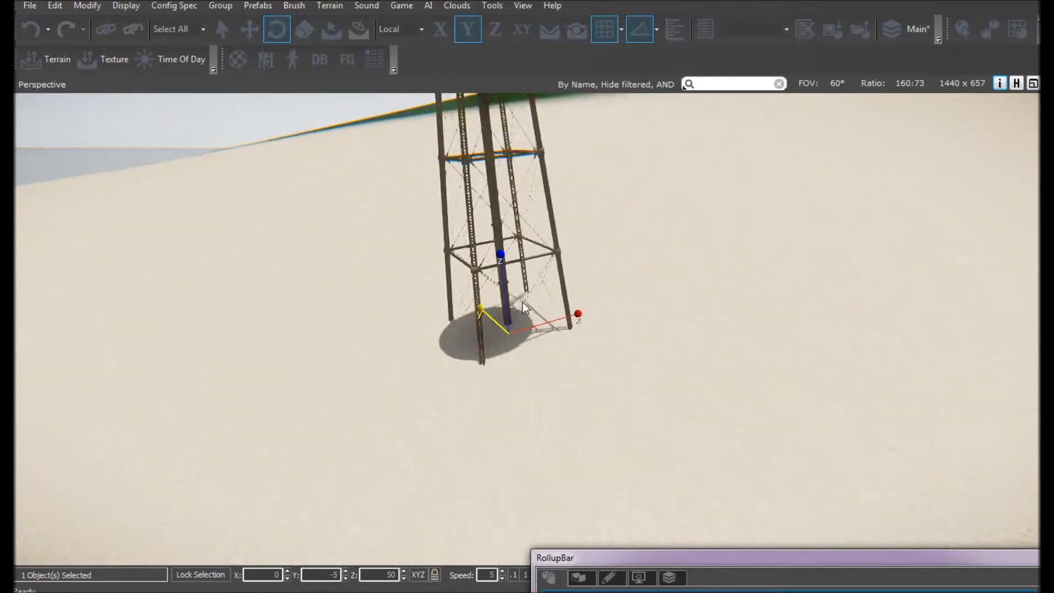
pyautogui.scroll(-5, 522, 302)
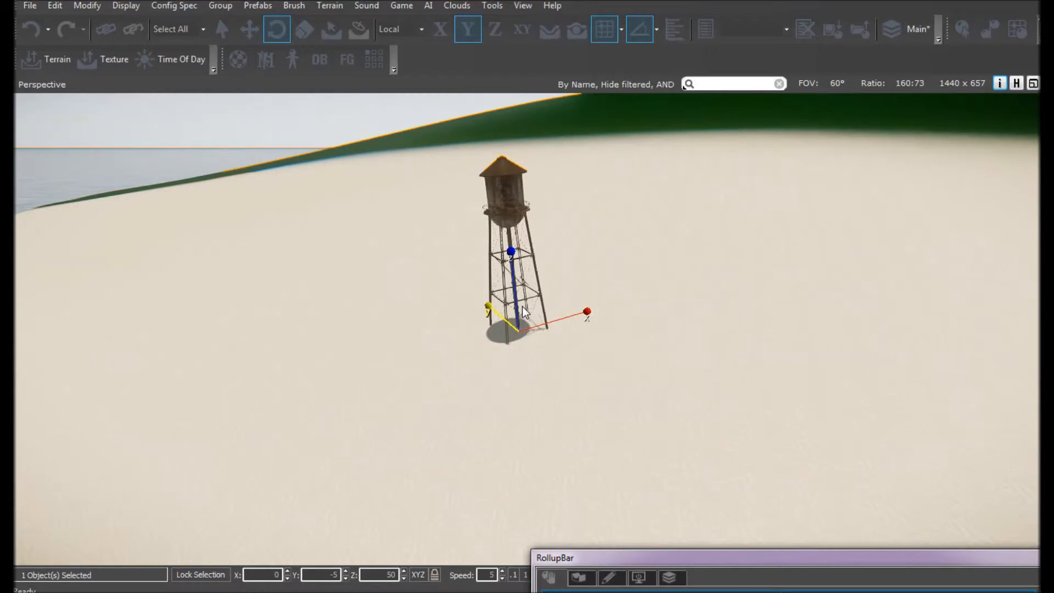
# - Try scaling the water tower, and place four clones of it around the original on the beach
pyautogui.press('3')
pyautogui.moveTo(653, 412); pyautogui.dragTo(449, 179)
pyautogui.hotkey('ctrl', 'c')
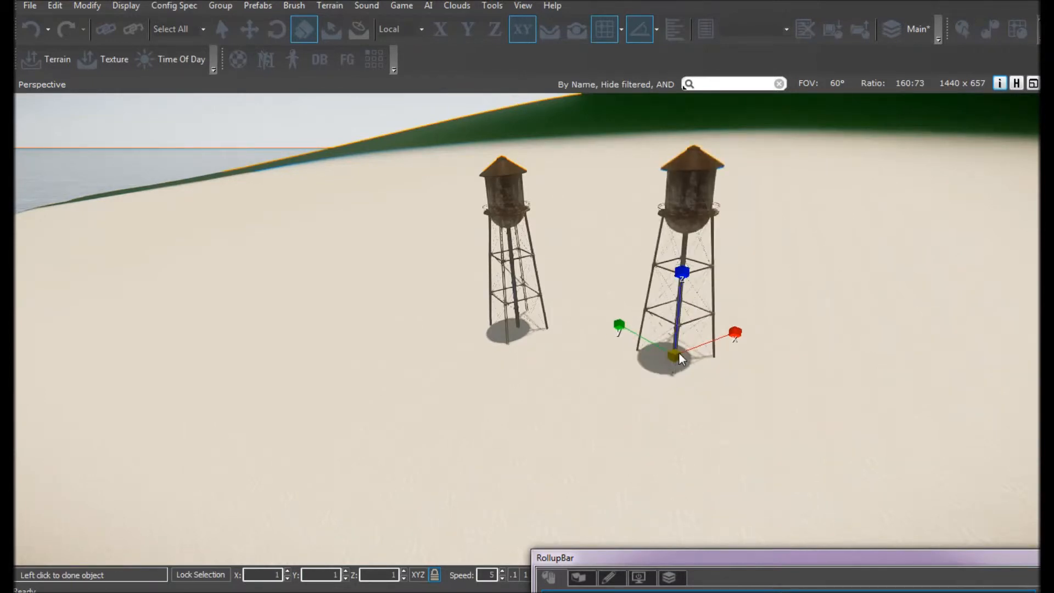
pyautogui.click(681, 358)
pyautogui.click(527, 458)
pyautogui.click(391, 351)
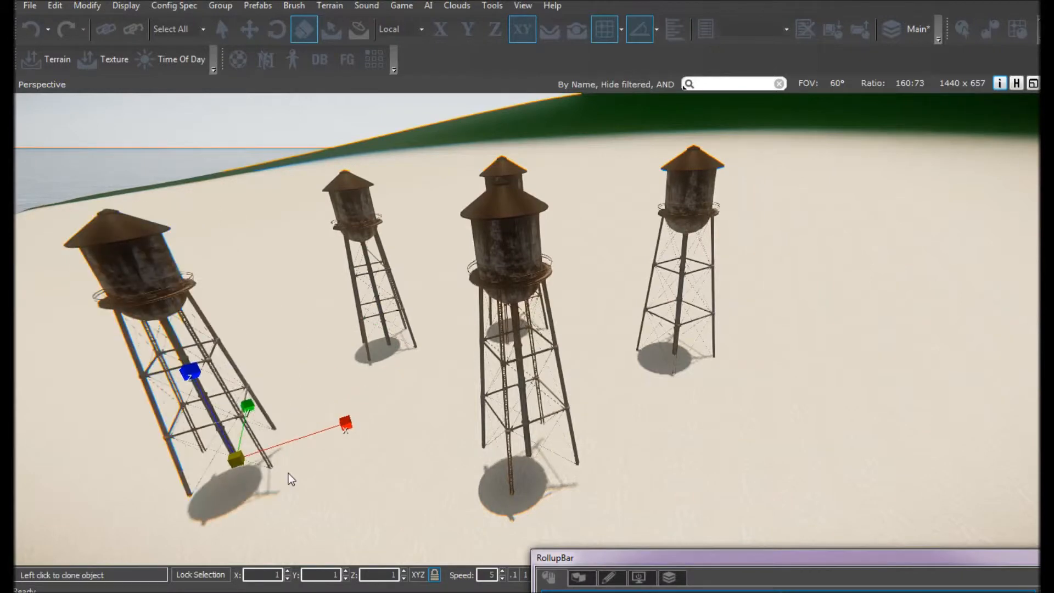
pyautogui.click(255, 464)
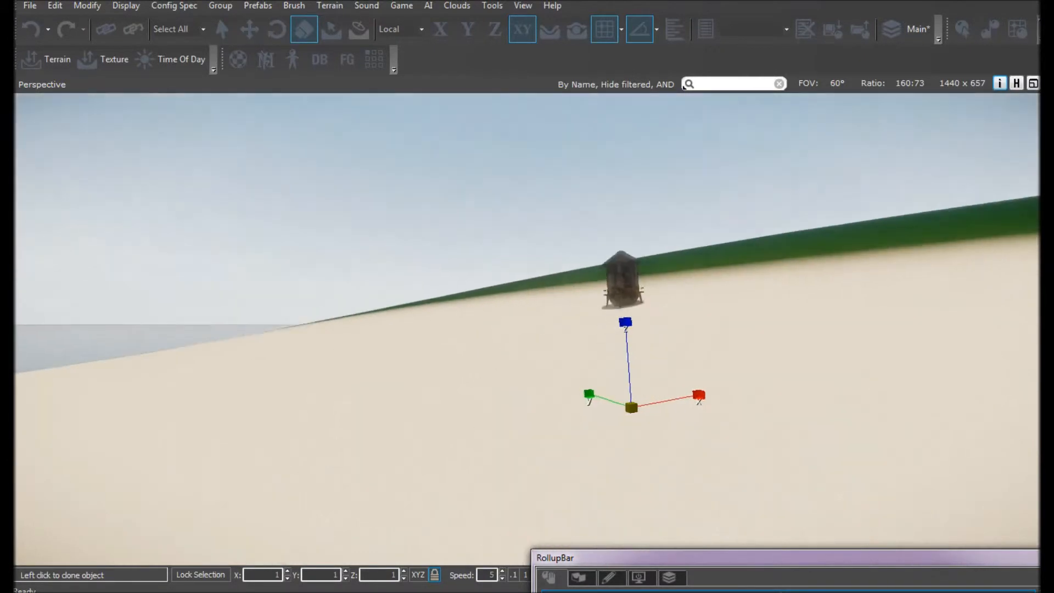
# - Inspect the cloned water towers on the beach and fly over to the island's grass edge
pyautogui.press('w')
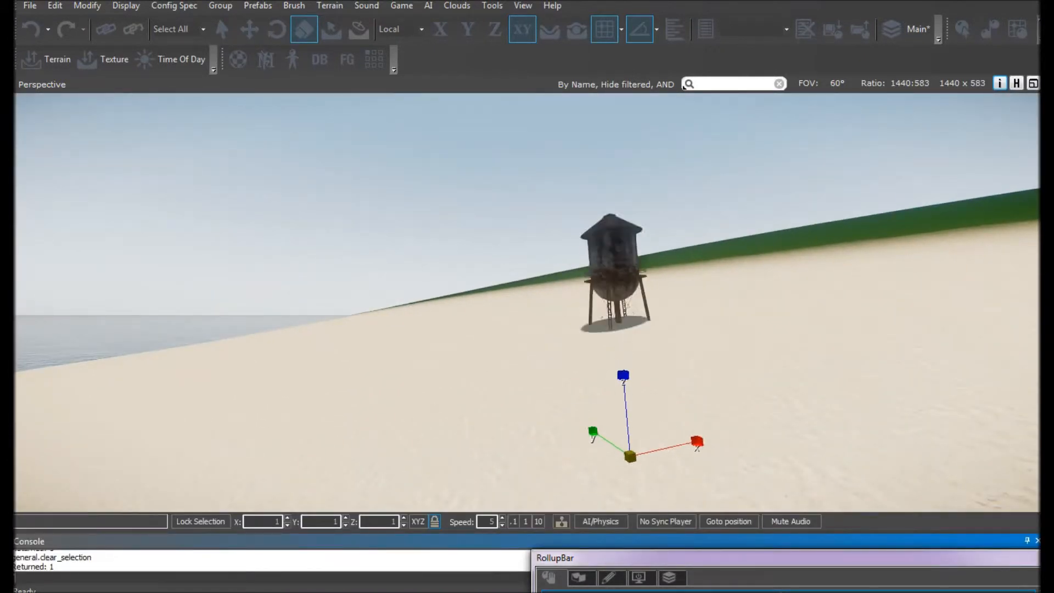
pyautogui.press('s')
pyautogui.moveTo(655, 429); pyautogui.dragTo(616, 465)
pyautogui.press('w')
pyautogui.moveTo(661, 443); pyautogui.dragTo(557, 423, button='right')
pyautogui.press('w')
pyautogui.press('a')
pyautogui.press('w')
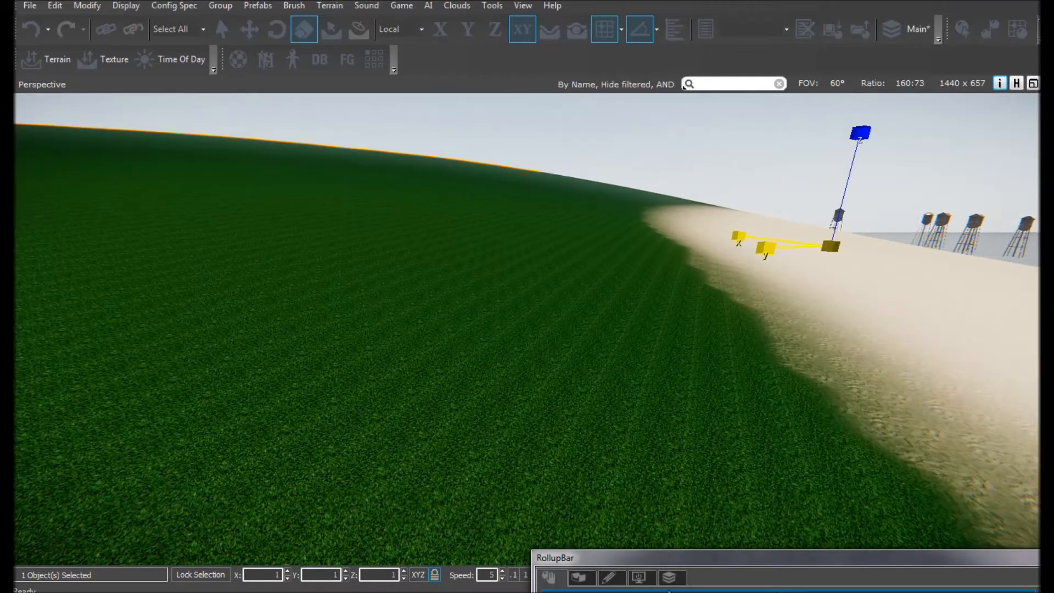
# - Bring the RollupBar back up and place the Brush object palm_tree_massiv_a from natural/trees/palm_tree where the grass meets the sand
pyautogui.moveTo(676, 558); pyautogui.dragTo(670, 205)
pyautogui.moveTo(884, 208); pyautogui.dragTo(907, 116)
pyautogui.click(920, 180)
pyautogui.click(579, 297)
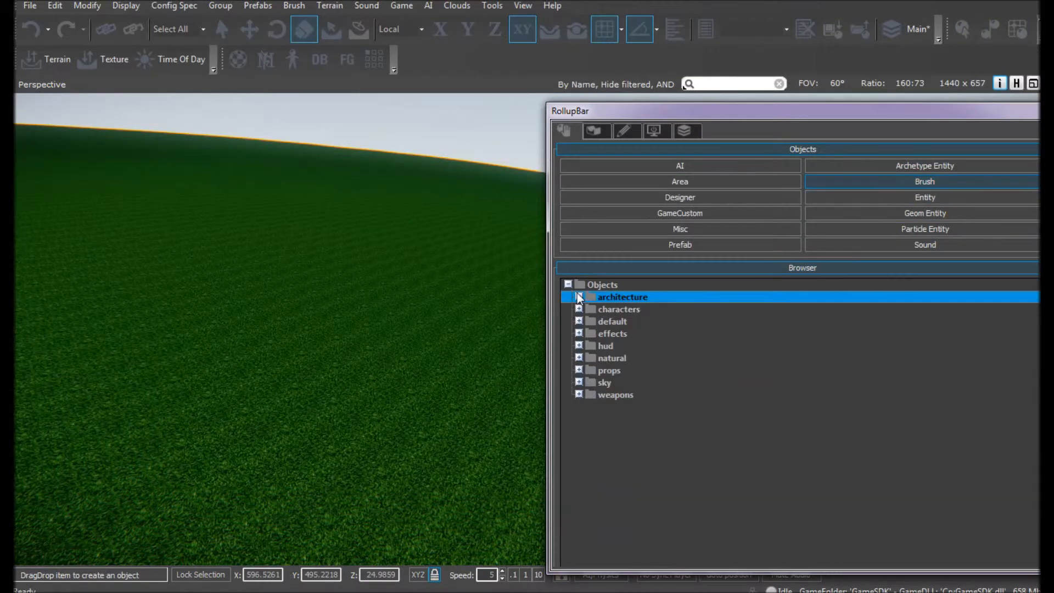
pyautogui.click(579, 358)
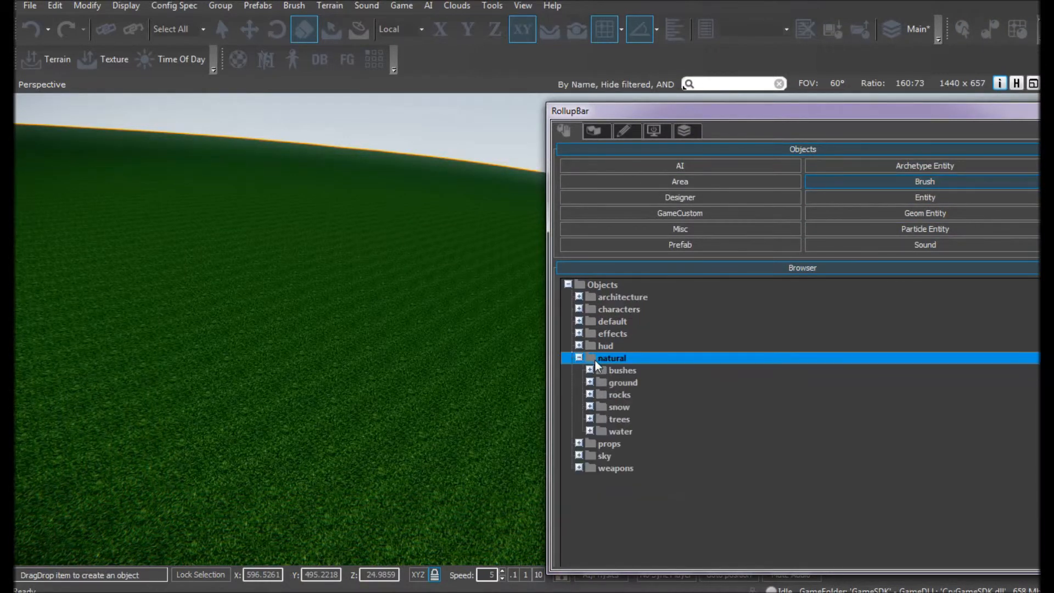
pyautogui.click(590, 418)
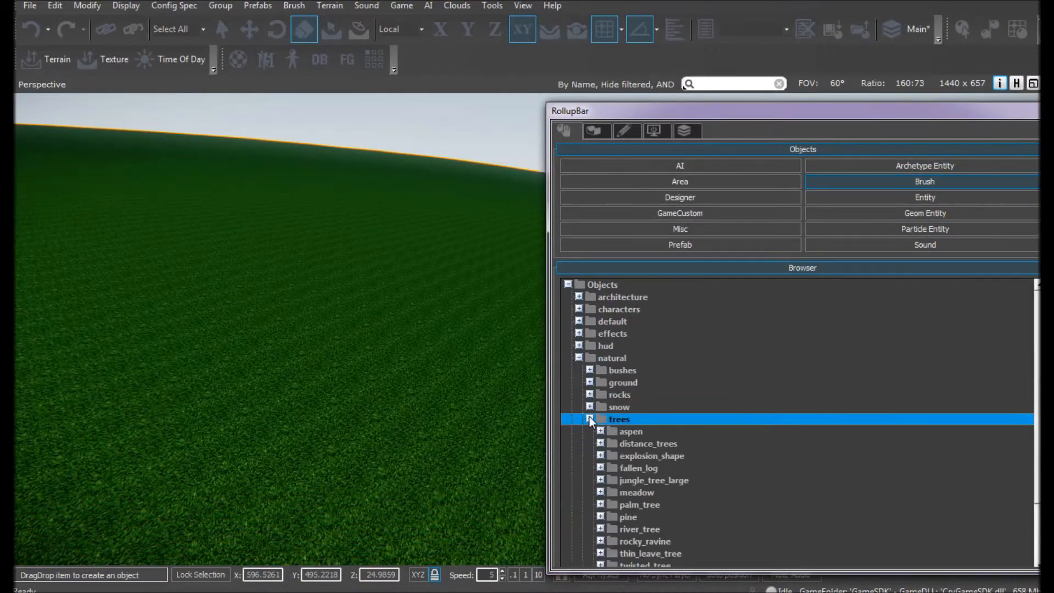
pyautogui.scroll(-1, 700, 466)
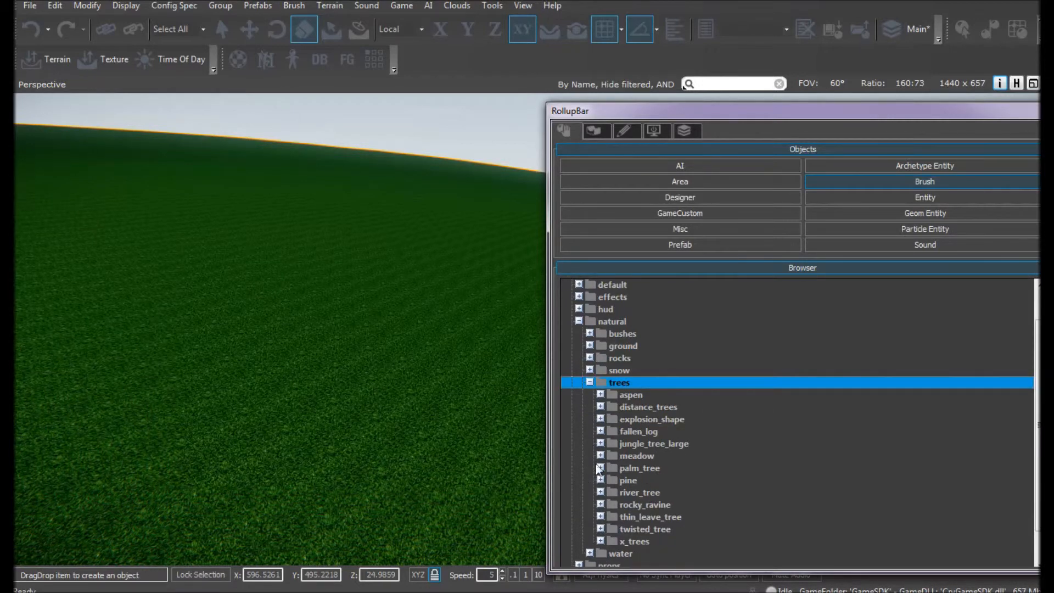
pyautogui.doubleClick(614, 470)
pyautogui.moveTo(422, 504); pyautogui.dragTo(421, 504, button='right')
pyautogui.moveTo(653, 516)
pyautogui.mouseDown()
pyautogui.moveTo(370, 409)
pyautogui.moveTo(407, 404)
pyautogui.mouseUp()
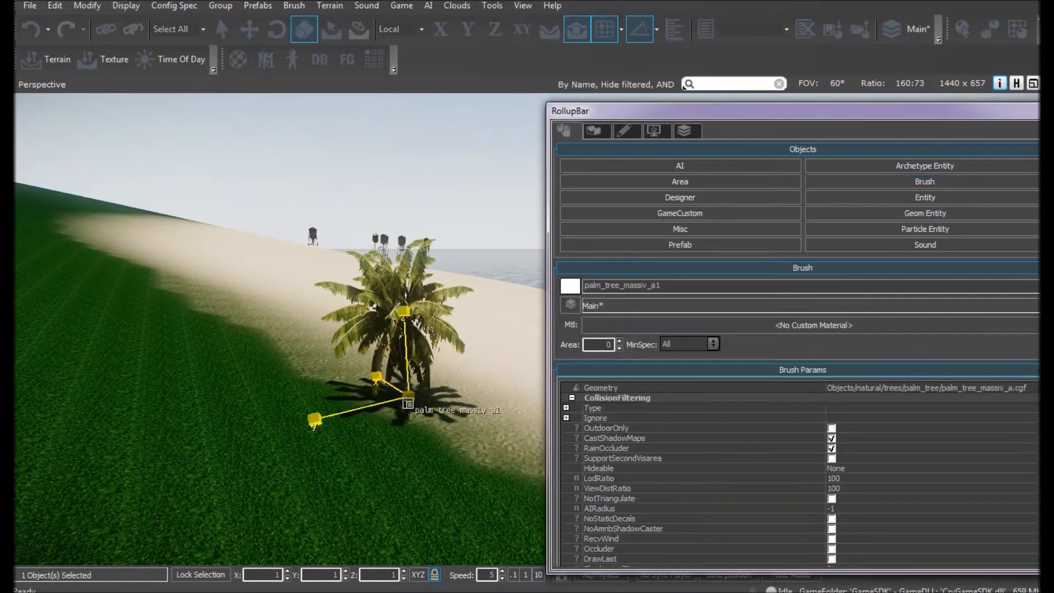
# - Clone the palm tree five times in a row along the grass edge
pyautogui.click(444, 433)
pyautogui.click(515, 437)
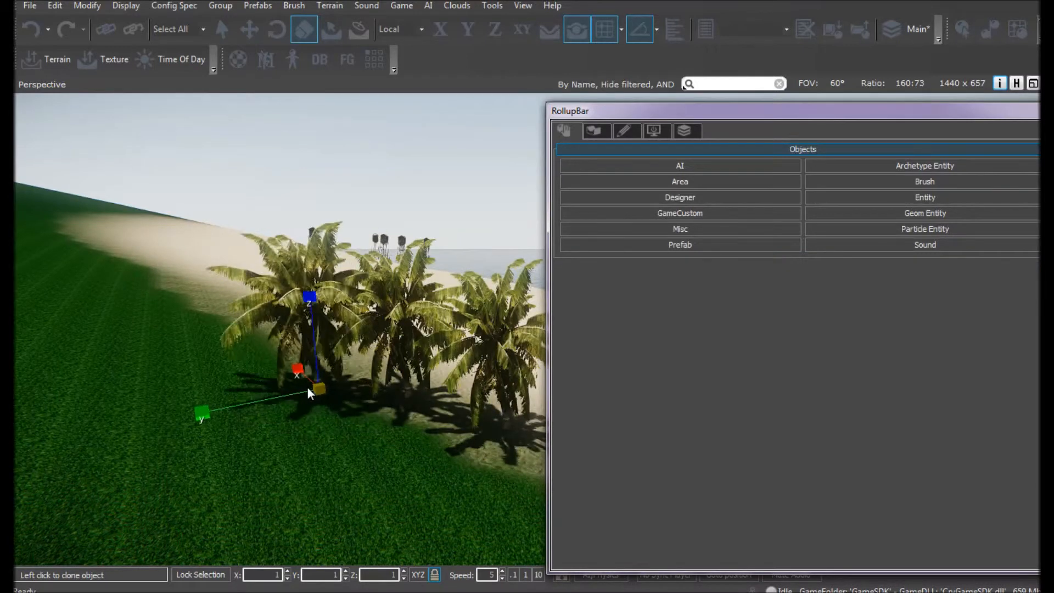
pyautogui.click(315, 366)
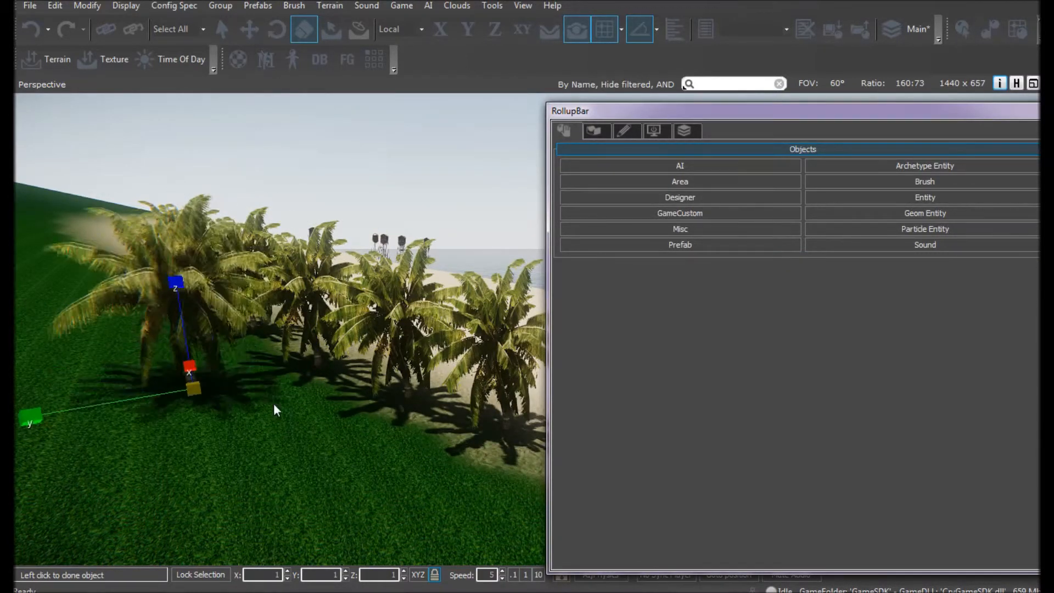
pyautogui.moveTo(495, 385); pyautogui.dragTo(483, 384, button='right')
pyautogui.moveTo(417, 391); pyautogui.dragTo(404, 390, button='right')
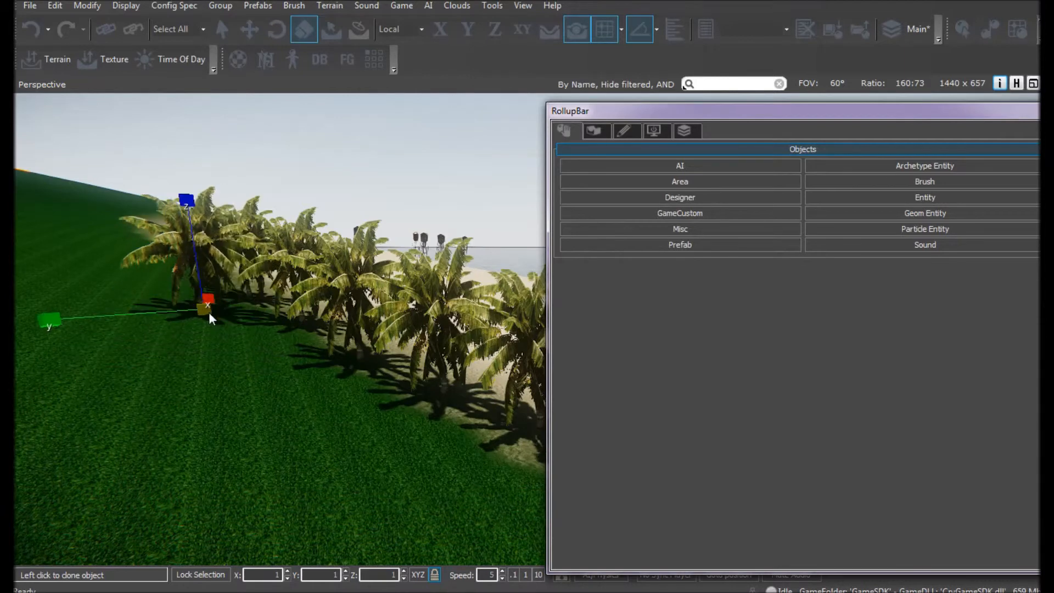
pyautogui.click(198, 282)
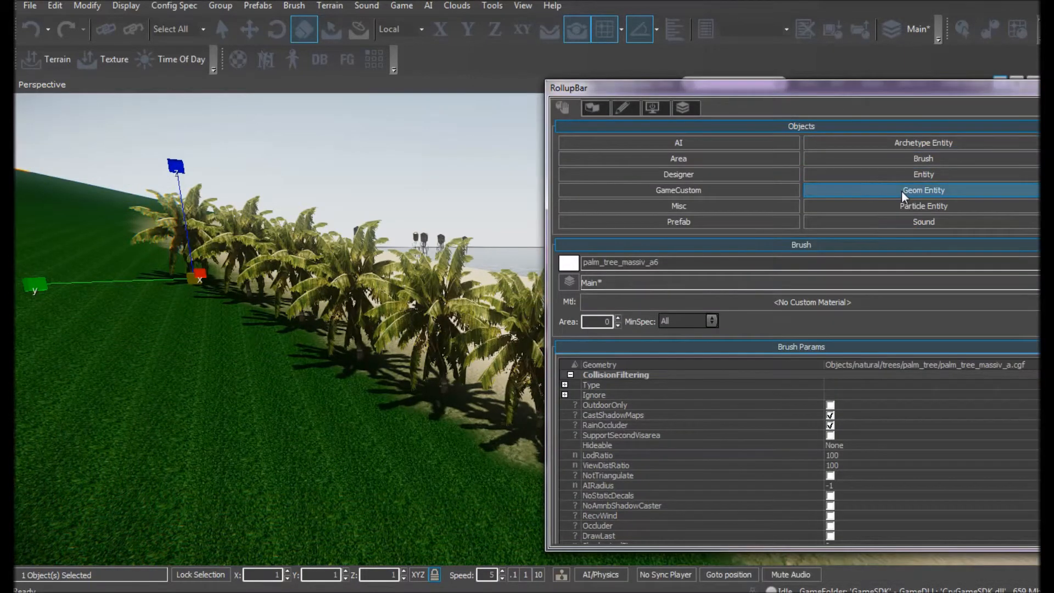
# - Browse the Geom Entity library, looking into the objects, architecture and engineassets folders
pyautogui.click(902, 191)
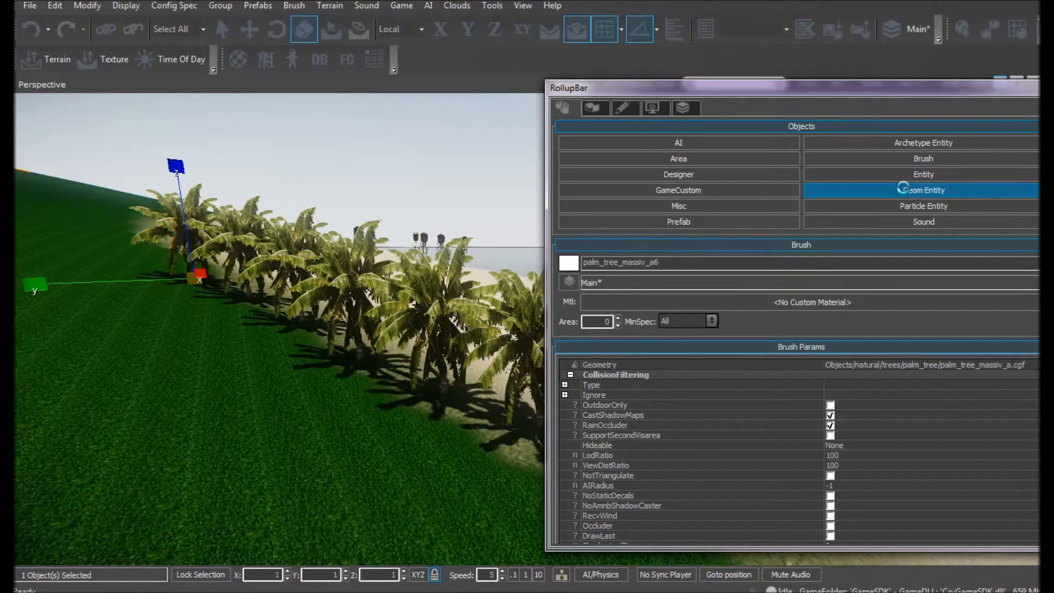
pyautogui.click(566, 274)
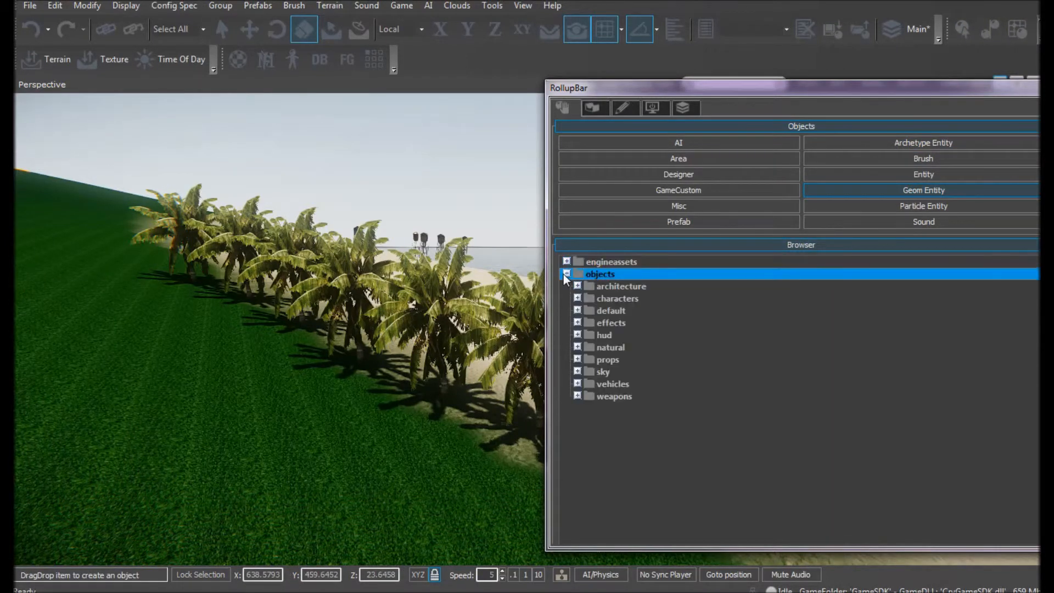
pyautogui.click(578, 285)
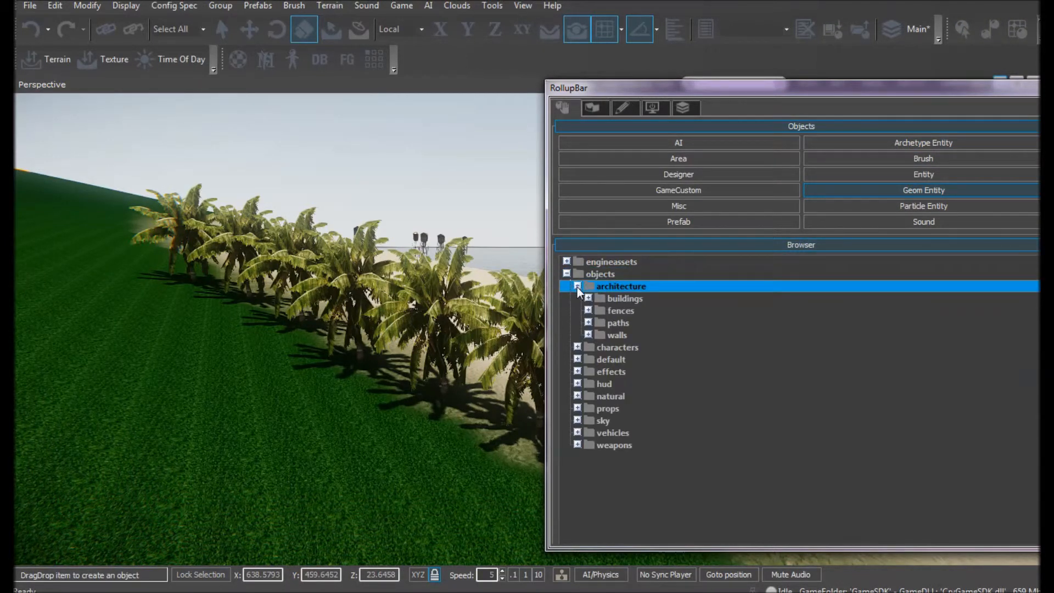
pyautogui.click(578, 286)
pyautogui.click(567, 262)
pyautogui.click(577, 274)
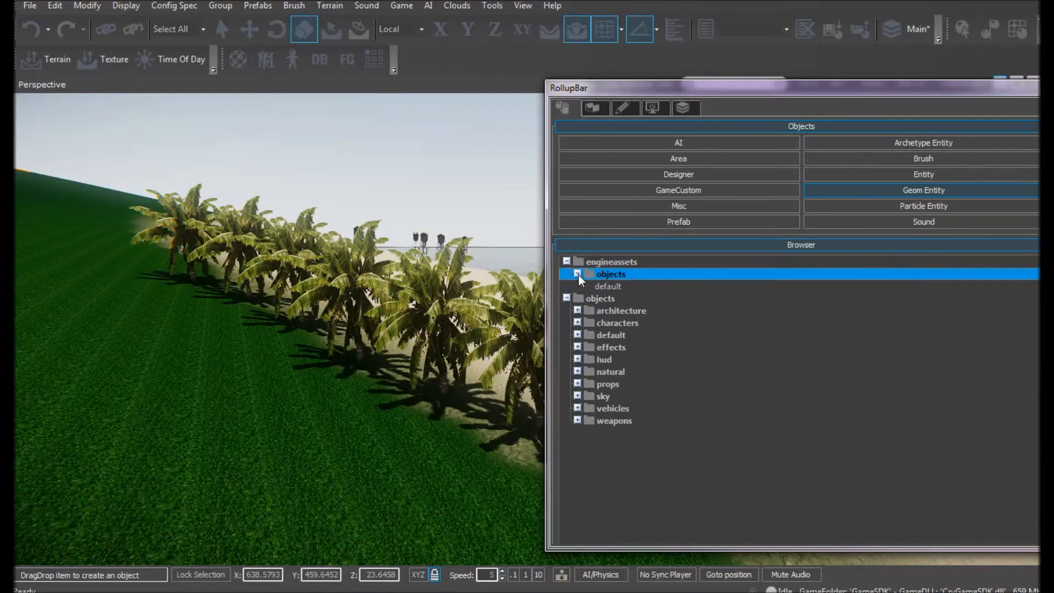
pyautogui.click(577, 274)
pyautogui.click(566, 262)
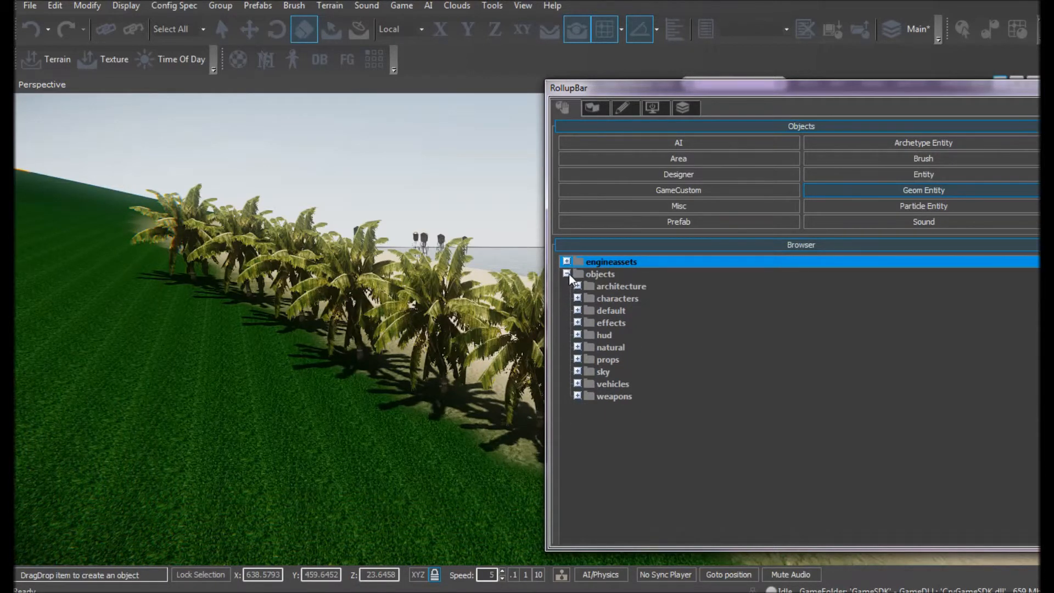
pyautogui.click(566, 274)
# - List the Particle Entity categories, look into breakable_objects, and expand smoke_and_fire
pyautogui.click(935, 206)
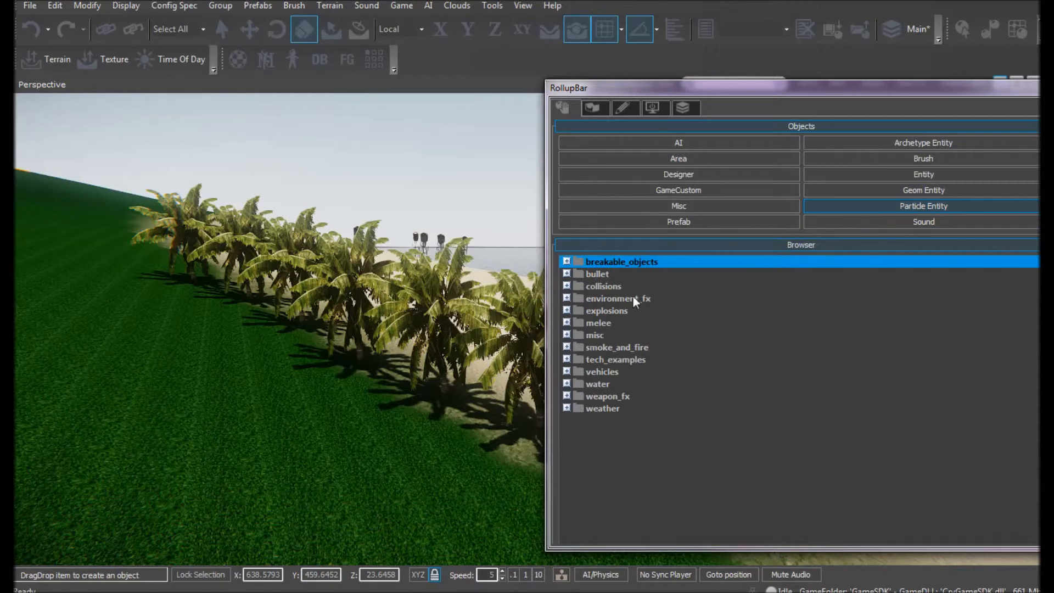
pyautogui.click(566, 262)
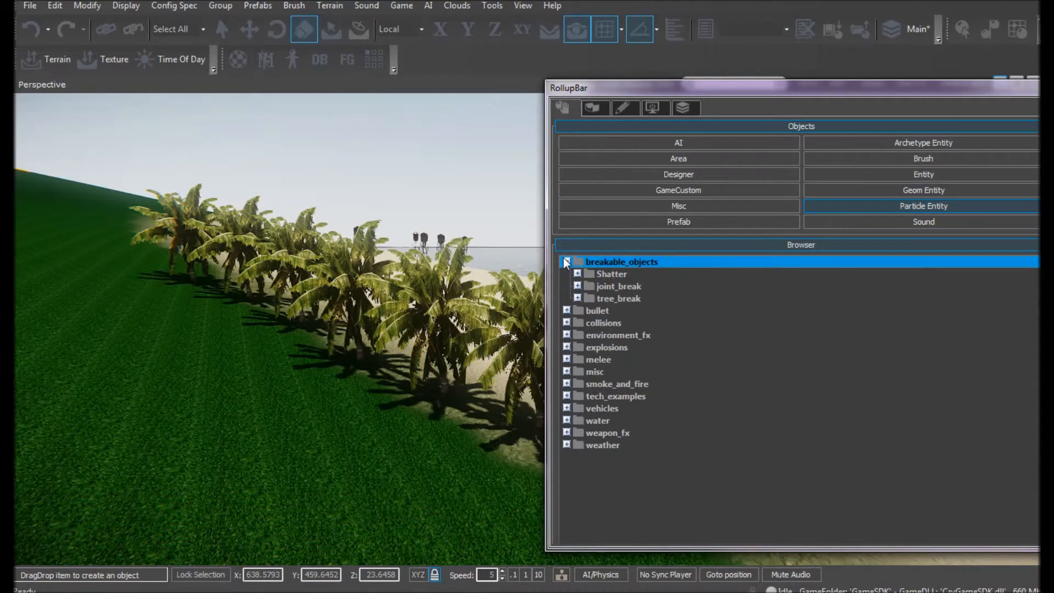
pyautogui.click(566, 262)
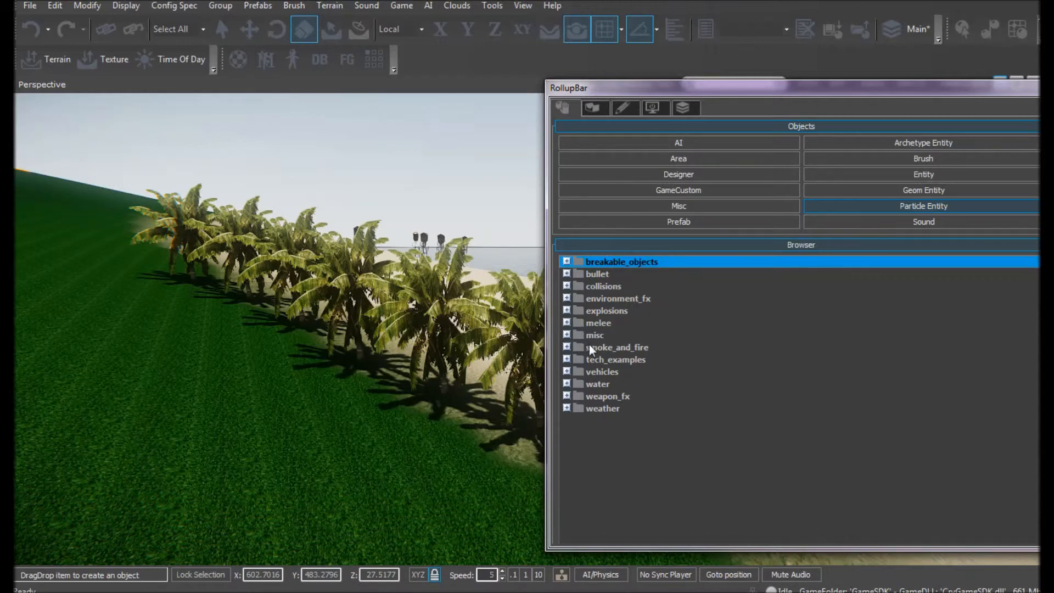
pyautogui.click(566, 347)
pyautogui.scroll(-2, 646, 397)
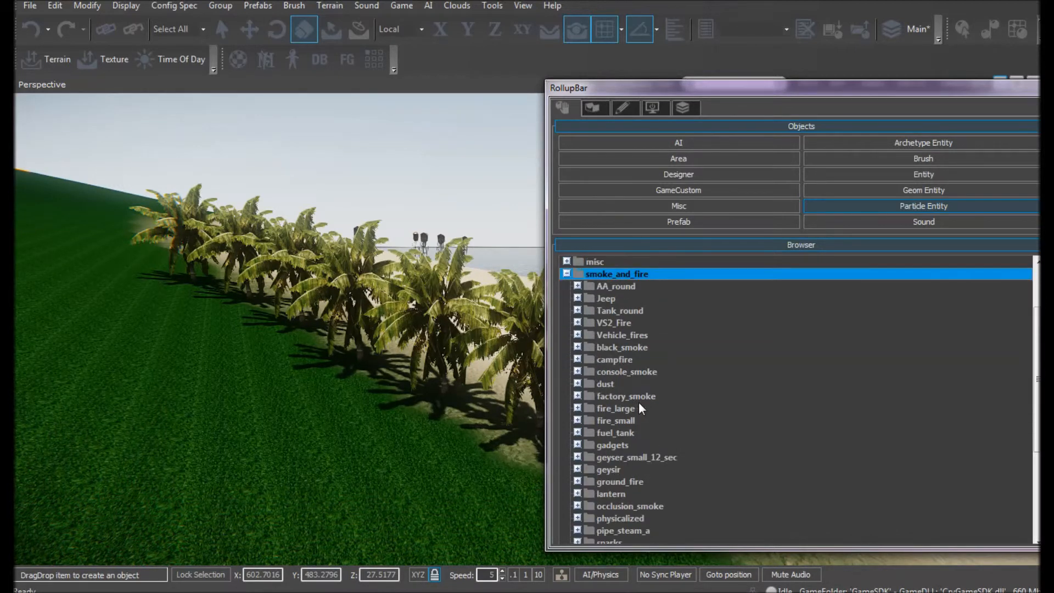
# - Place the smoke1 particle effect from fire_small on the grass near the palm trees and view the area around it
pyautogui.click(577, 421)
pyautogui.moveTo(608, 445); pyautogui.dragTo(218, 483)
pyautogui.moveTo(321, 470); pyautogui.dragTo(369, 454, button='right')
pyautogui.press('w')
pyautogui.press('w')
pyautogui.press('w')
pyautogui.press('s')
pyautogui.press('s')
# - Place the small8 particle effect from smoke_and_fire/ground_fire/small/small2 on the grass
pyautogui.click(895, 205)
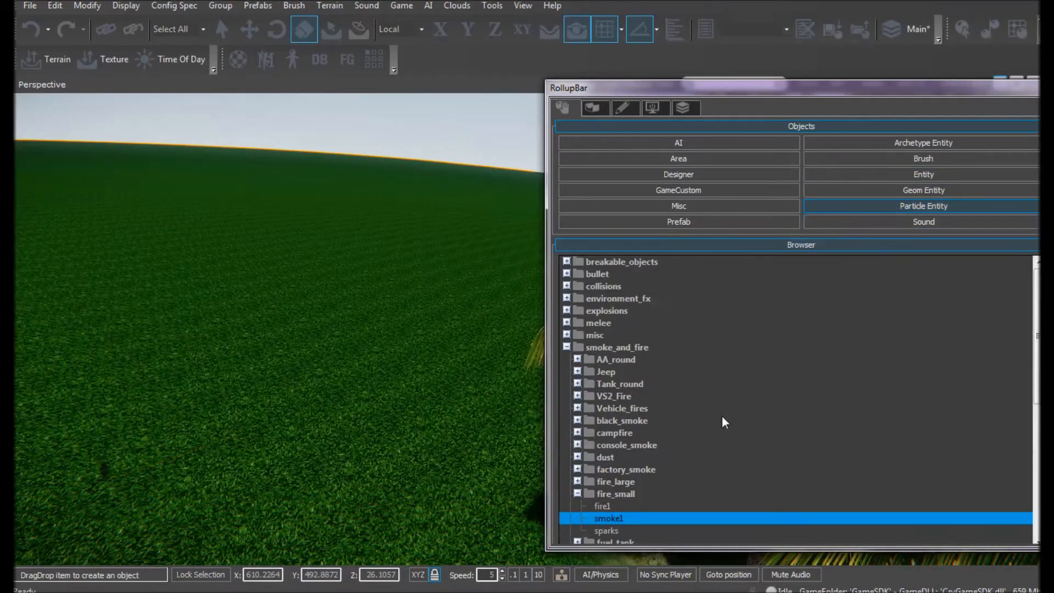
pyautogui.click(577, 493)
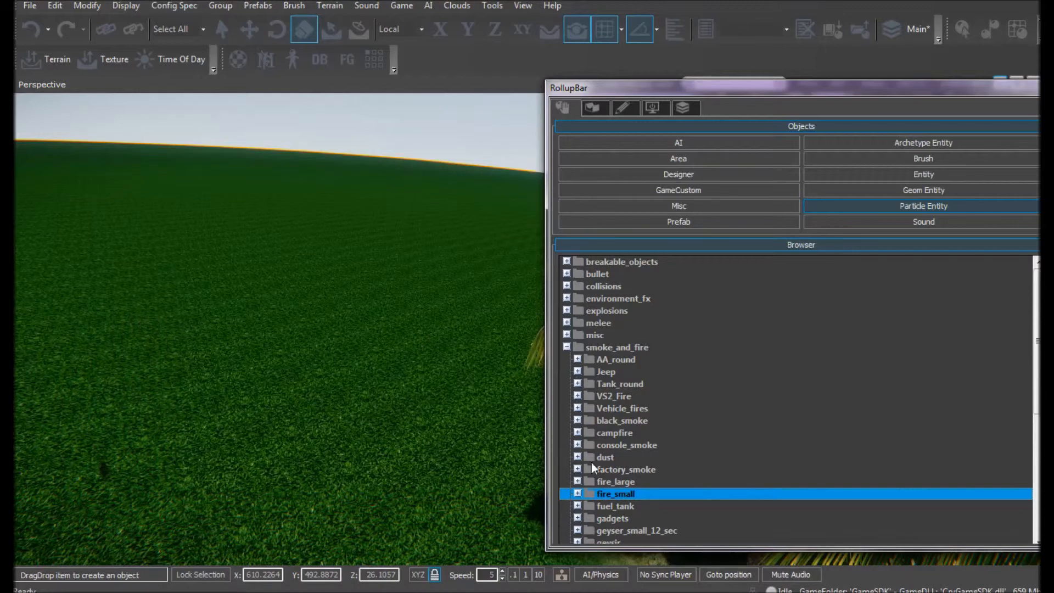
pyautogui.scroll(-2, 630, 510)
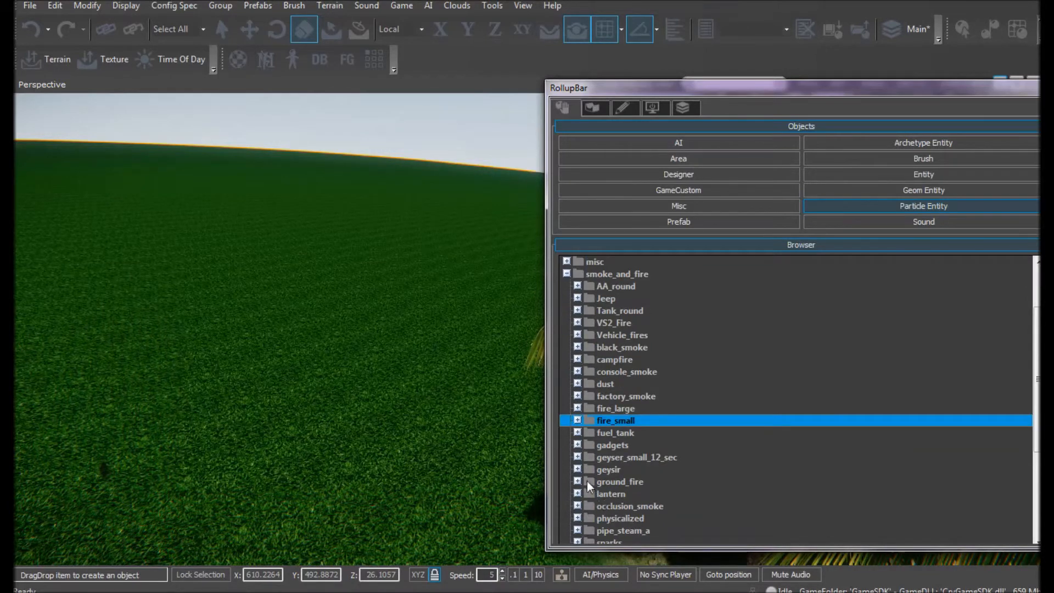
pyautogui.click(580, 482)
pyautogui.scroll(-2, 610, 489)
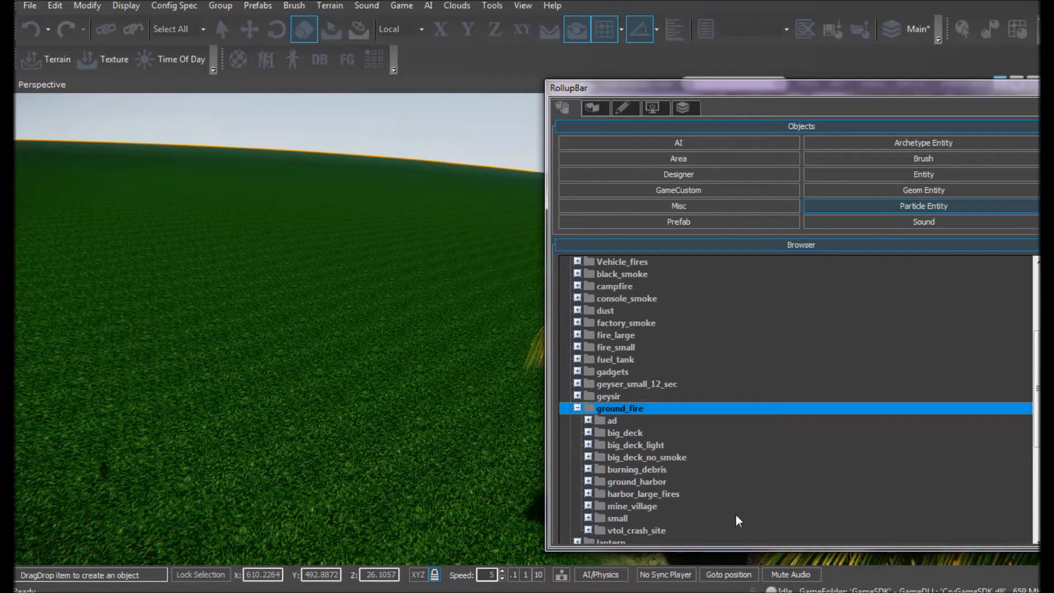
pyautogui.click(593, 518)
pyautogui.scroll(-2, 618, 497)
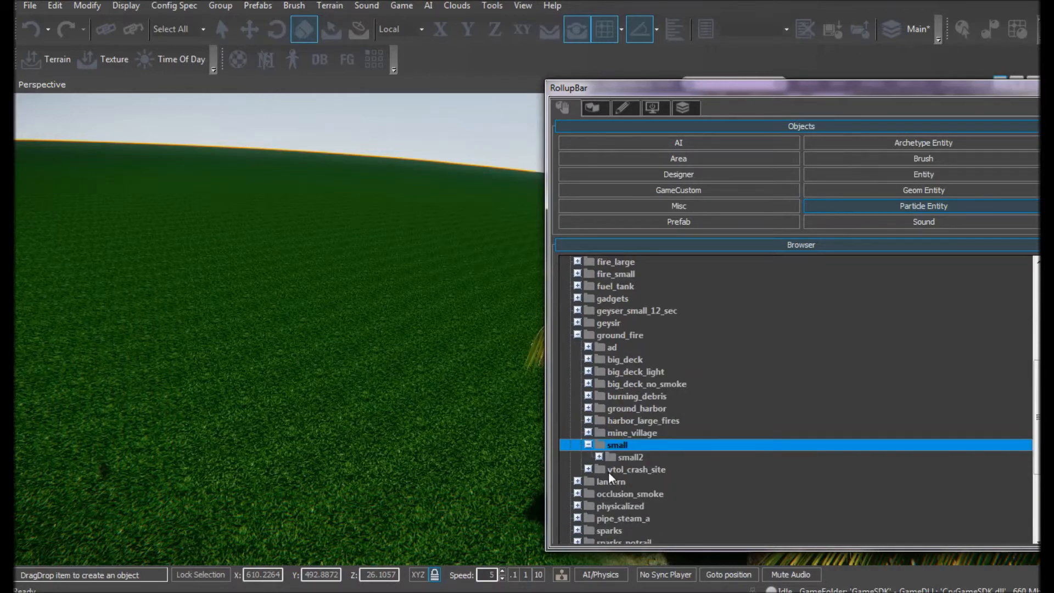
pyautogui.click(599, 458)
pyautogui.moveTo(629, 470); pyautogui.dragTo(400, 468)
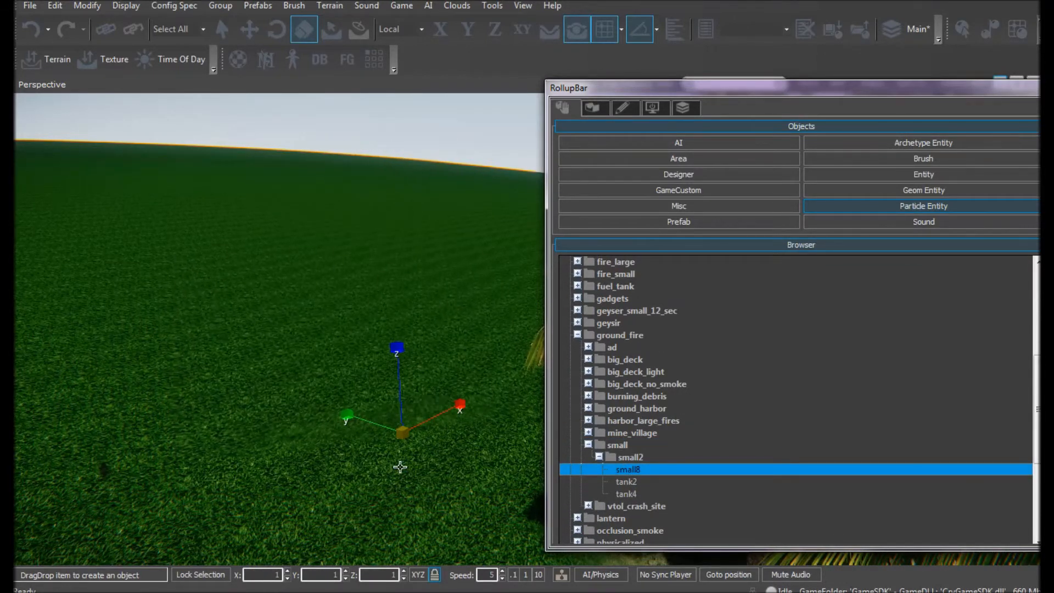
# - Place the animated1 particle effect from smoke_and_fire/fire_large/burn/fire on the ground near the palm trees
pyautogui.click(578, 335)
pyautogui.scroll(6, 604, 357)
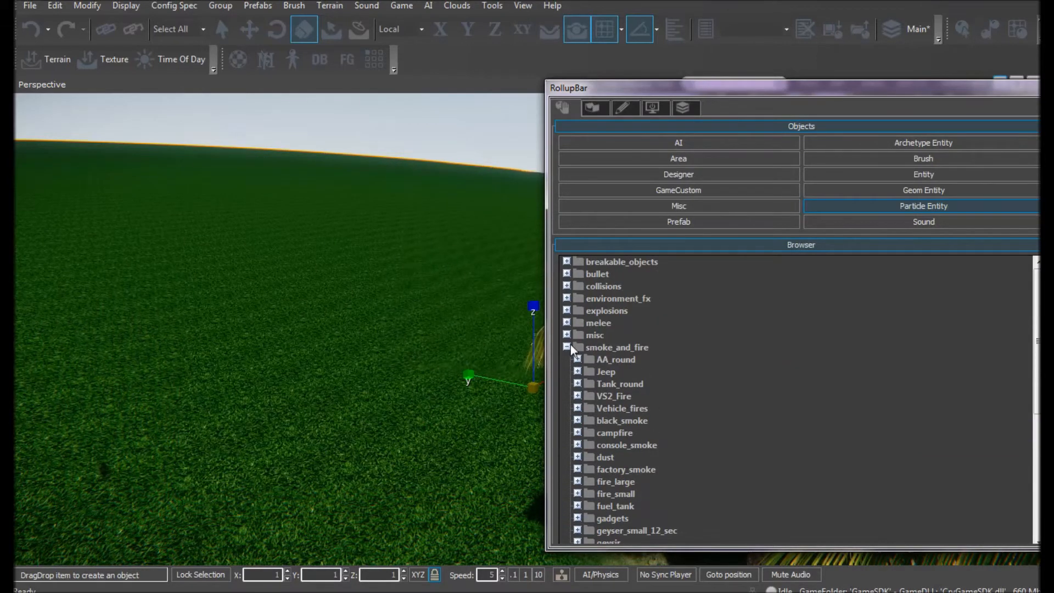
pyautogui.click(571, 346)
pyautogui.click(566, 348)
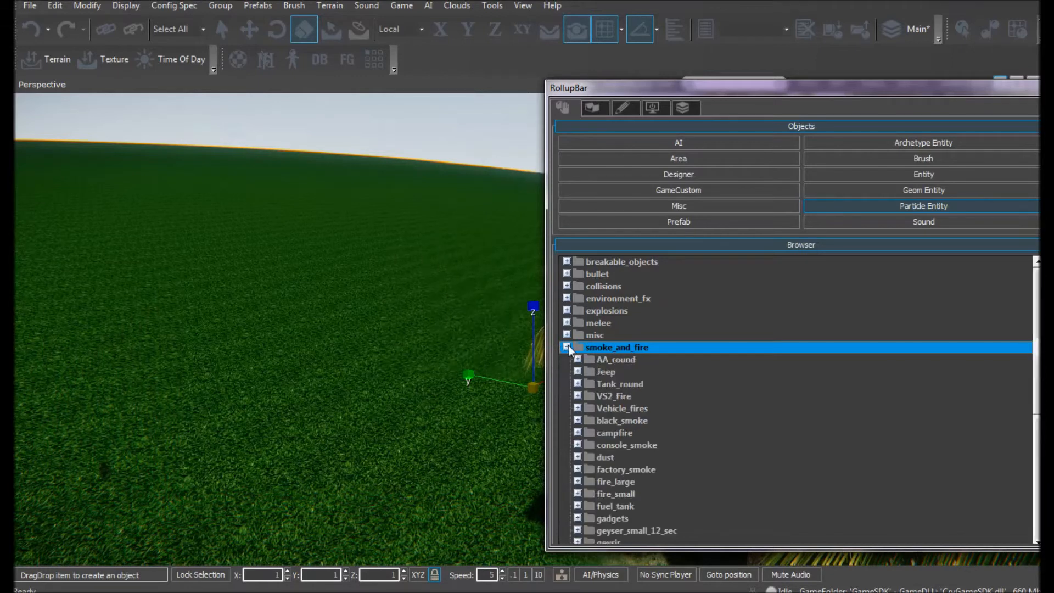
pyautogui.scroll(-1, 657, 437)
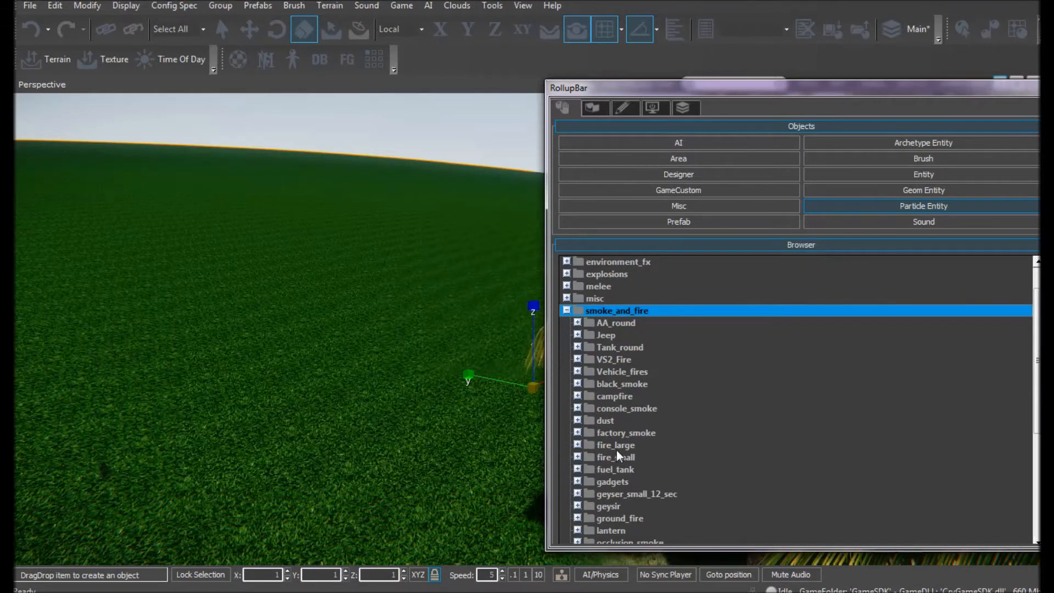
pyautogui.click(578, 445)
pyautogui.click(589, 456)
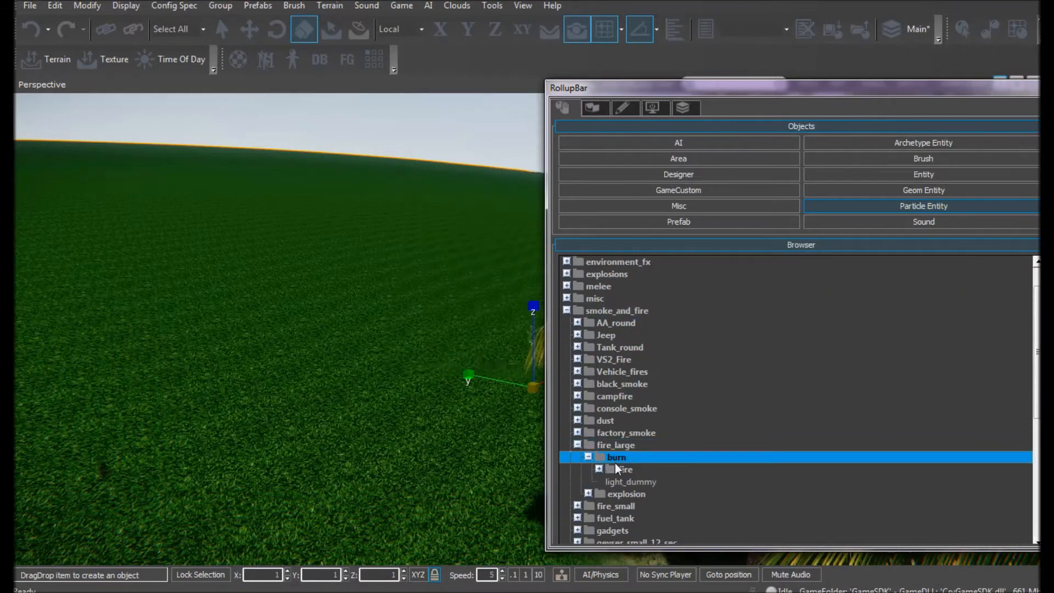
pyautogui.click(599, 469)
pyautogui.click(598, 481)
pyautogui.moveTo(597, 475); pyautogui.dragTo(404, 427)
pyautogui.click(404, 427)
# - Look at the palm trees and fire from over the water, and close the RollupBar
pyautogui.moveTo(428, 488); pyautogui.dragTo(582, 477, button='right')
pyautogui.press('w')
pyautogui.moveTo(278, 481); pyautogui.dragTo(85, 460, button='right')
pyautogui.moveTo(993, 90); pyautogui.dragTo(804, 183)
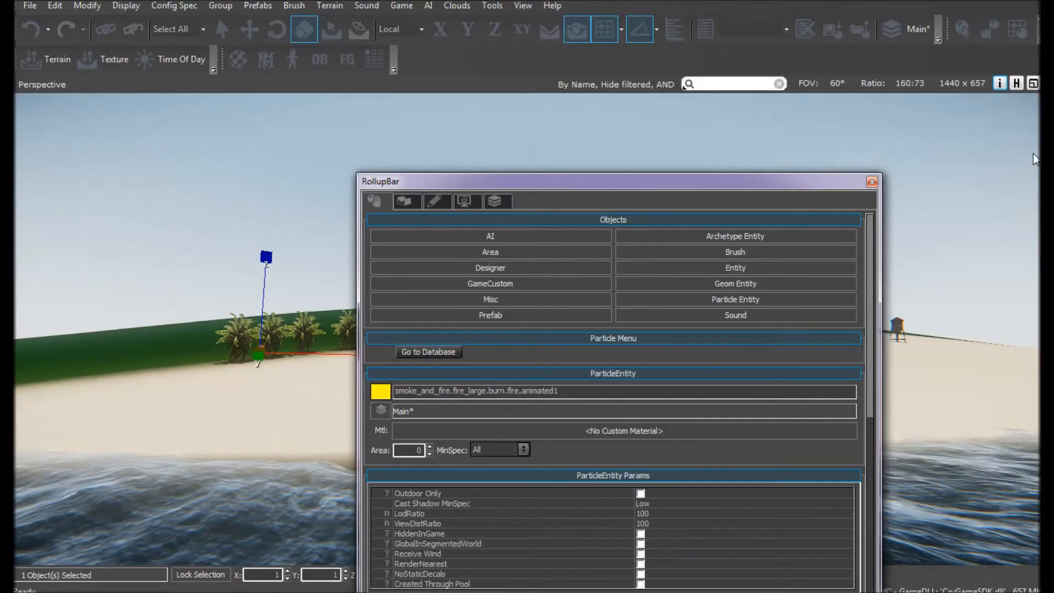
pyautogui.click(872, 182)
# - Start game mode and move the player out of the water onto the beach
pyautogui.hotkey('ctrl', 'g')
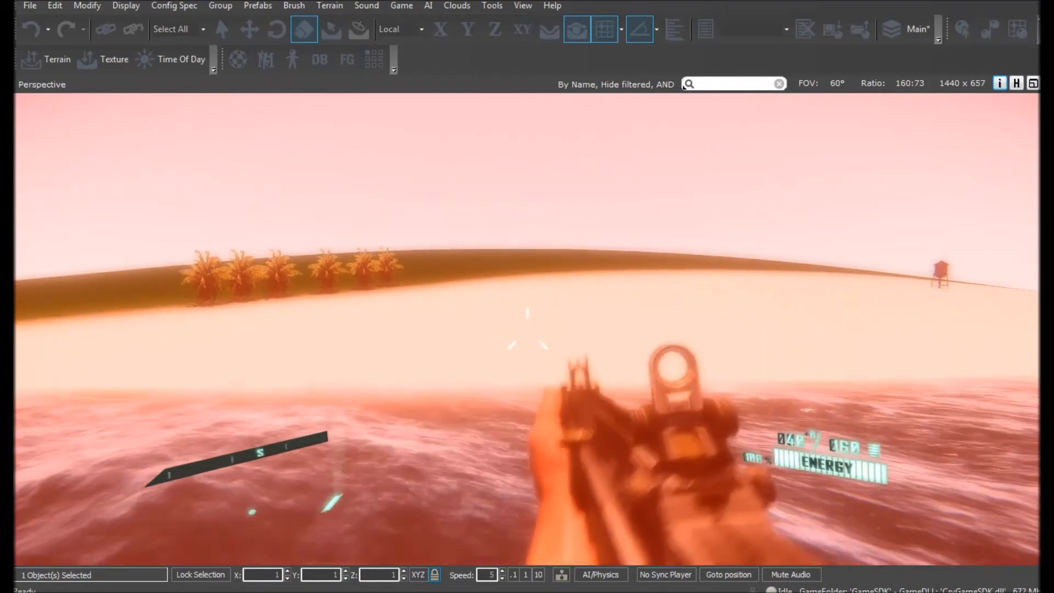
pyautogui.press('w')
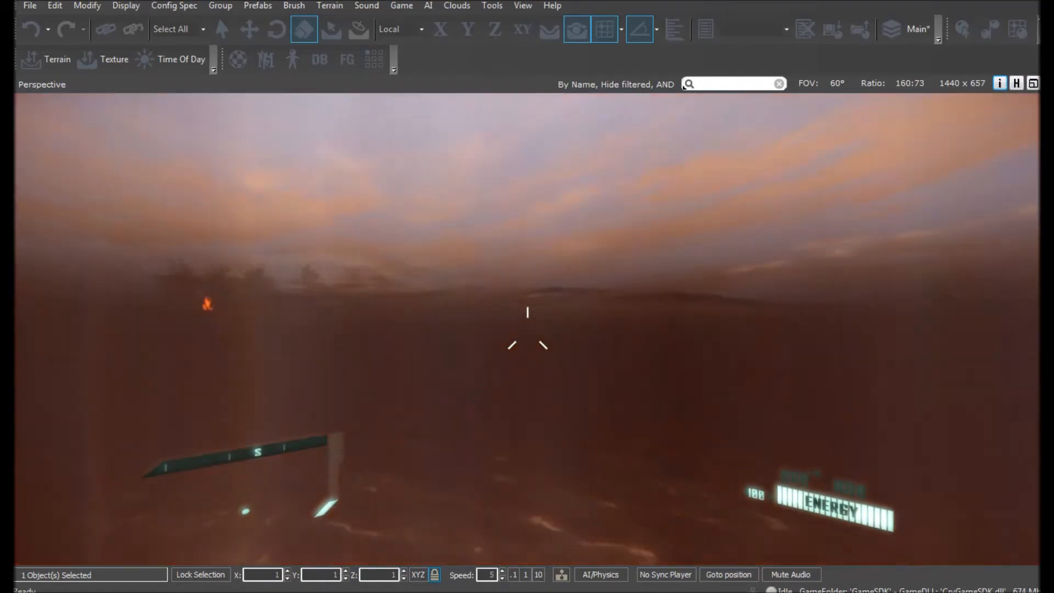
pyautogui.press('w')
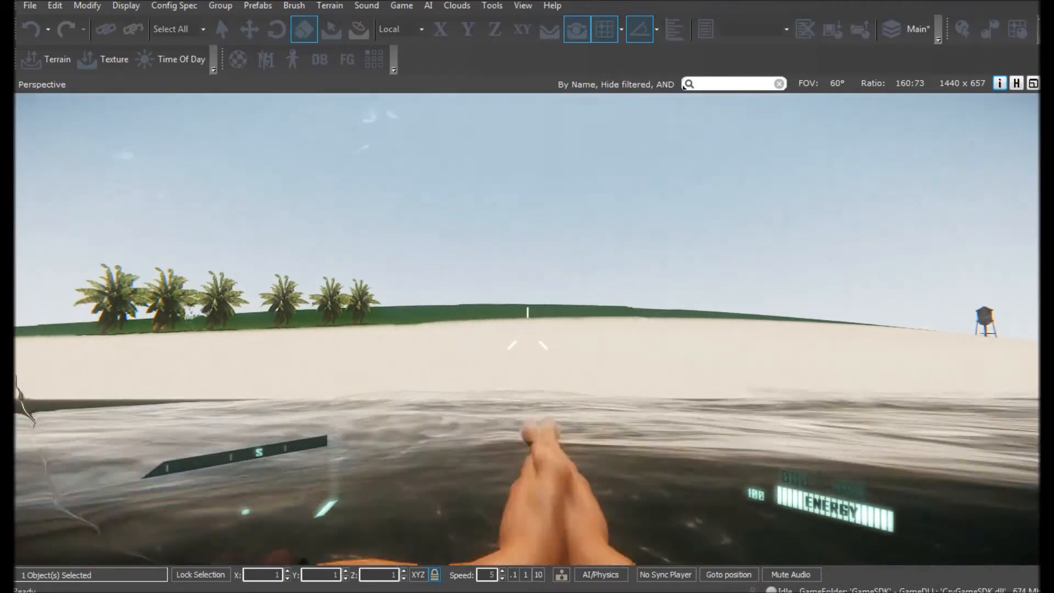
pyautogui.press('w')
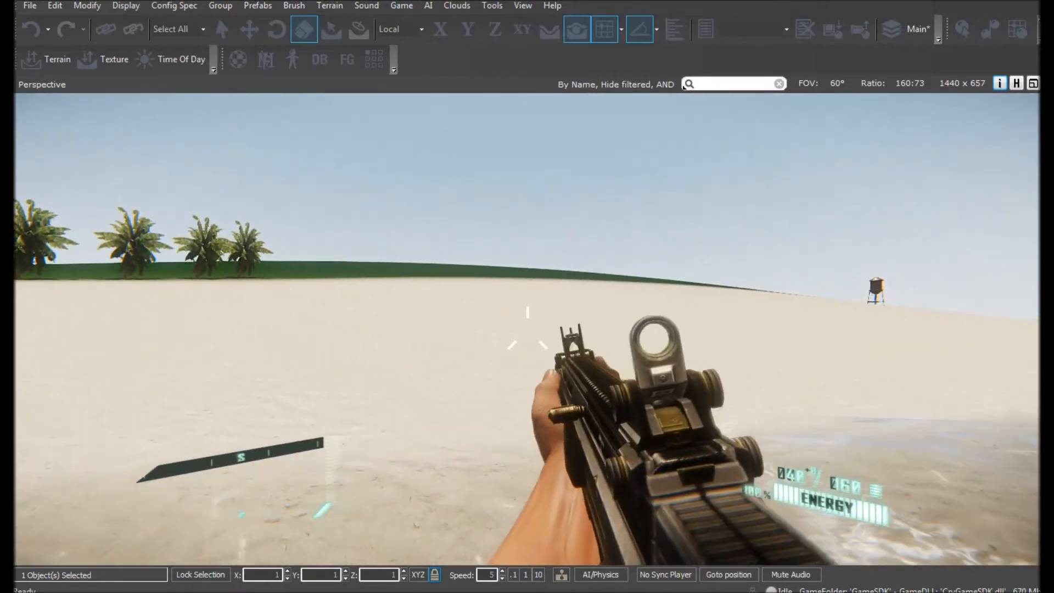
# - Run along the beach, aim the rifle through its sight toward the water towers and fire a few shots
pyautogui.hotkey('shift', 'w')
pyautogui.rightClick(528, 332)
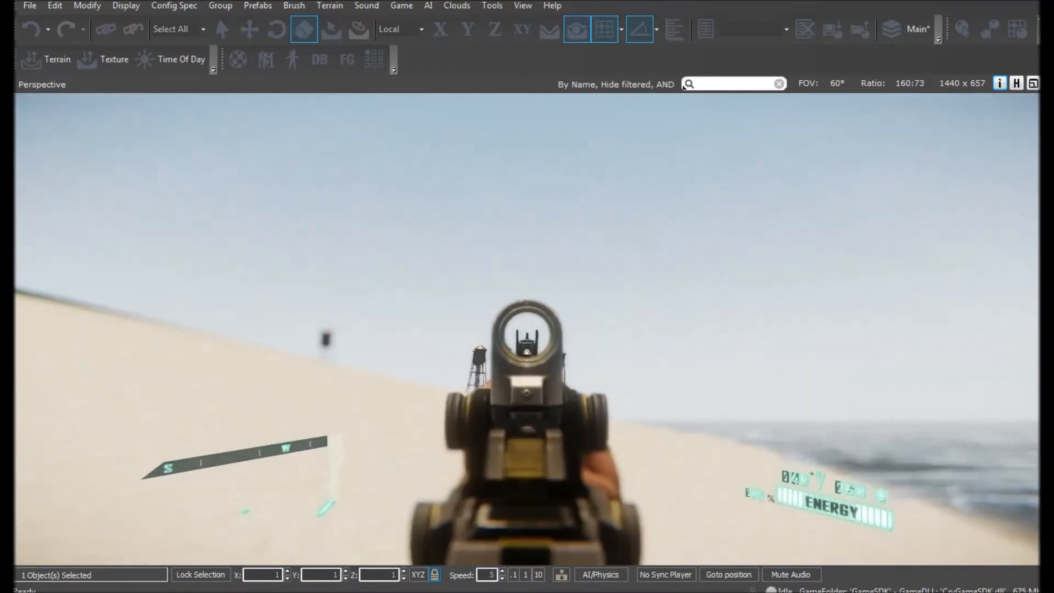
pyautogui.click(527, 332)
pyautogui.click(527, 333)
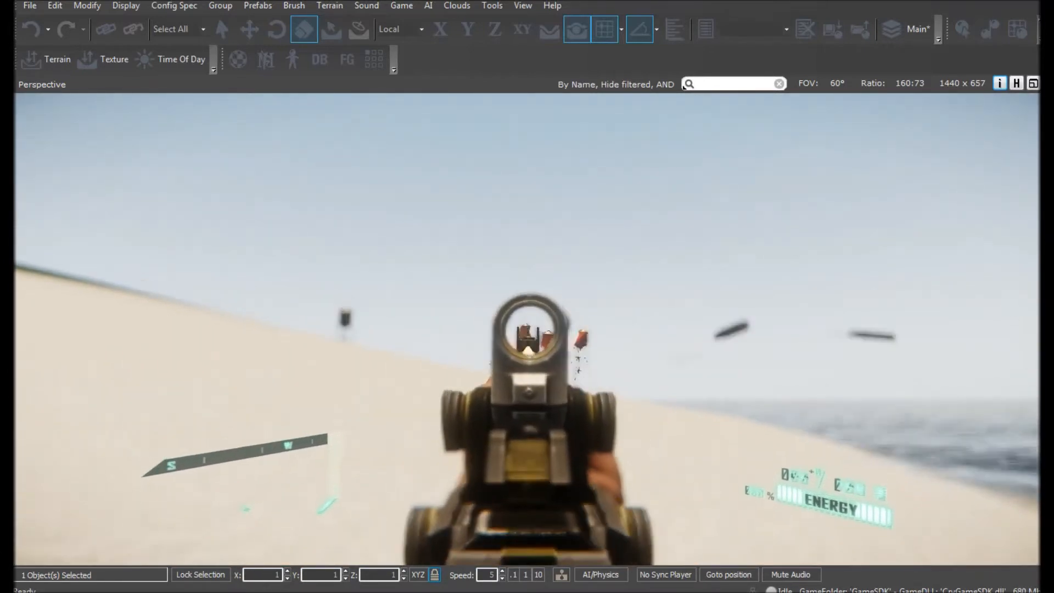
pyautogui.rightClick(527, 333)
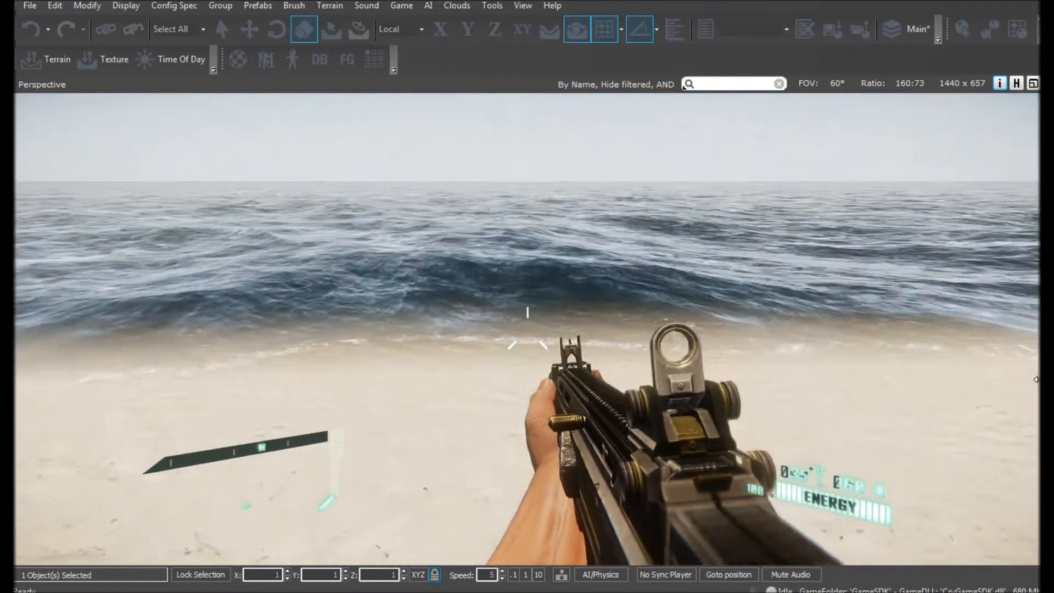
# - Run the player from the shoreline up the sand toward the row of palm trees
pyautogui.hotkey('shift', 'w')
pyautogui.hotkey('shift', 'w')
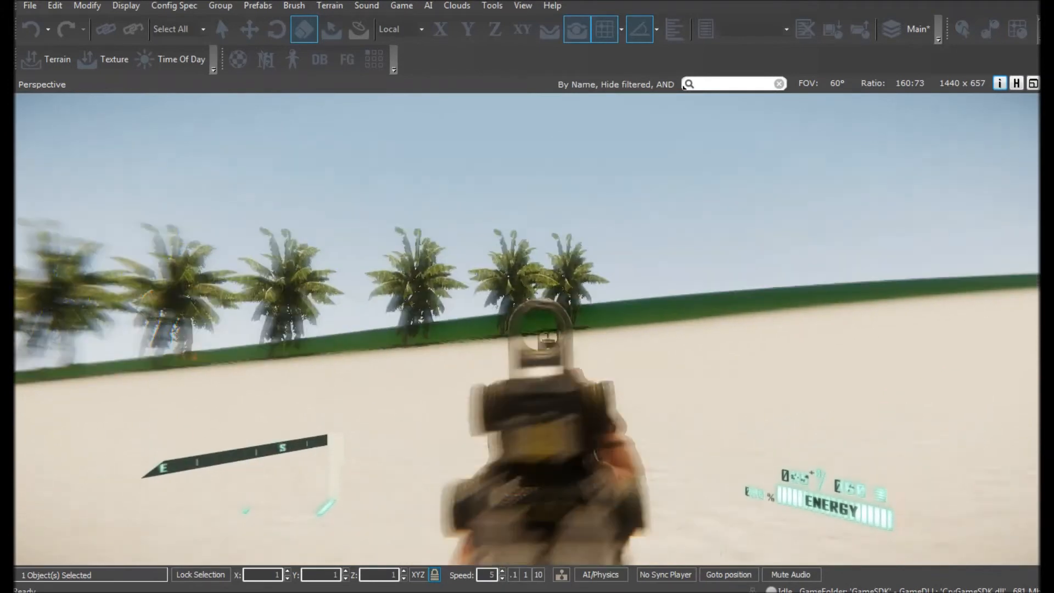
pyautogui.press('w')
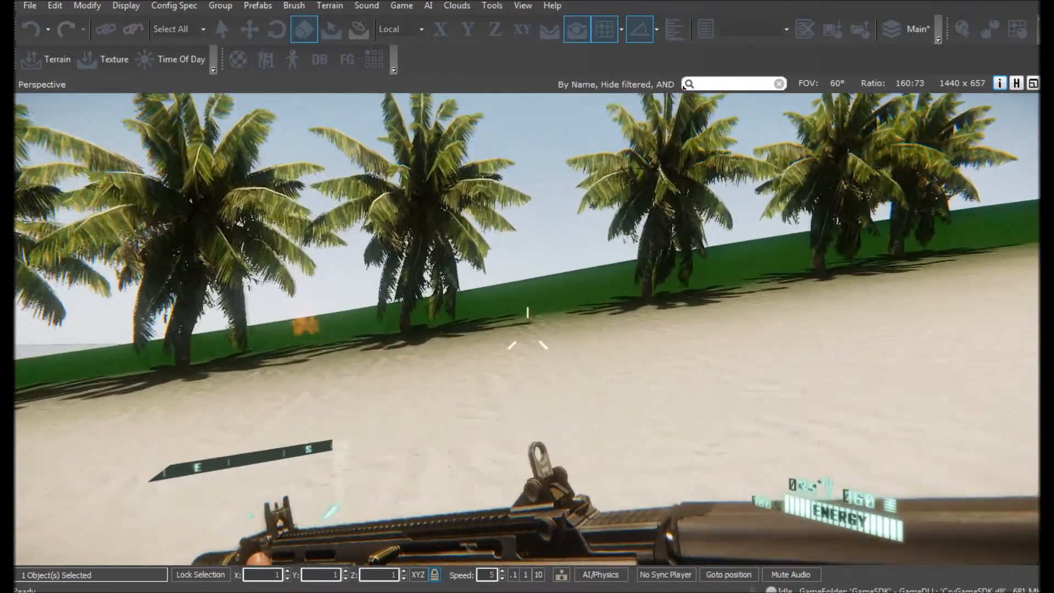
pyautogui.press('w')
pyautogui.rightClick(528, 334)
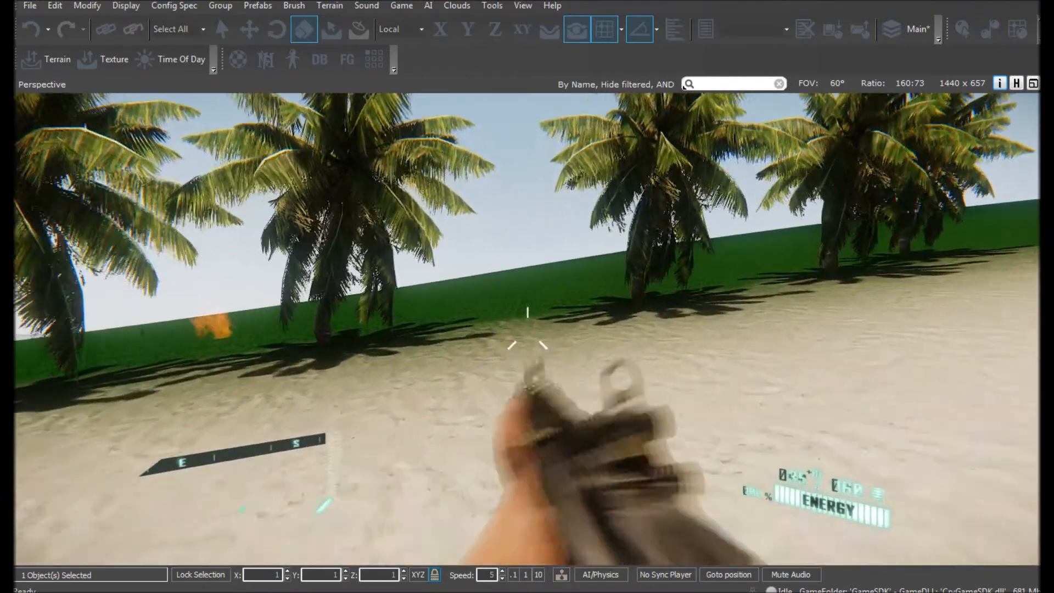
# - Walk the player among the palm trees to inspect them, and head across the grass toward the fire effect
pyautogui.press('w')
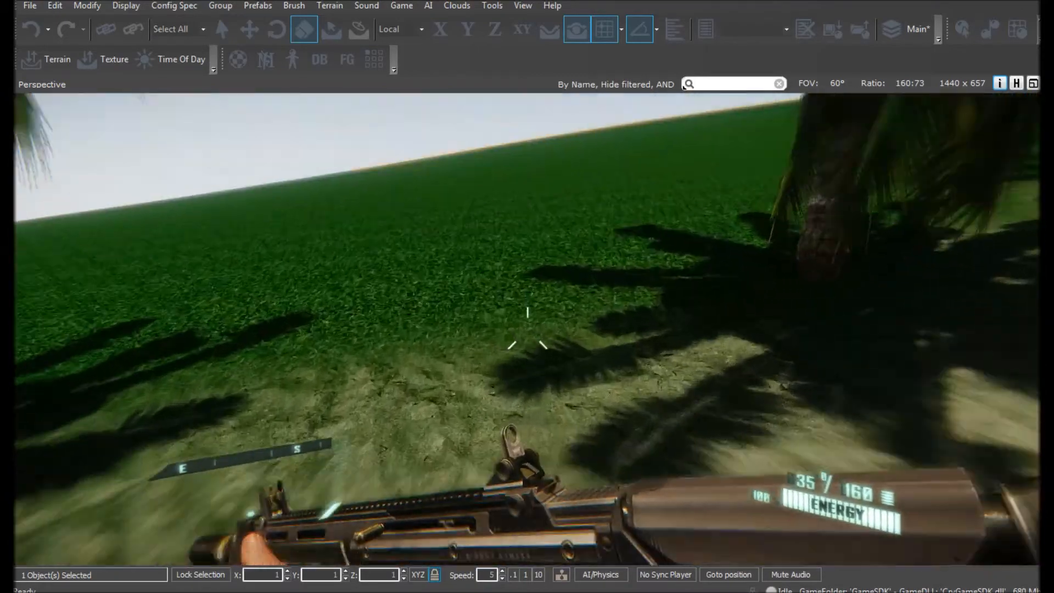
pyautogui.press('w')
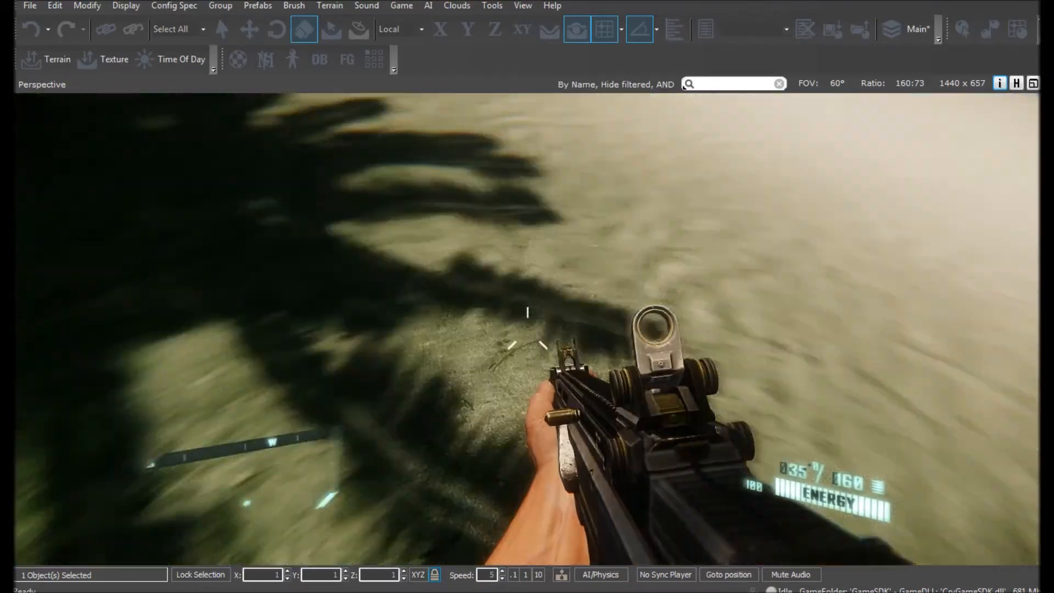
pyautogui.press('w')
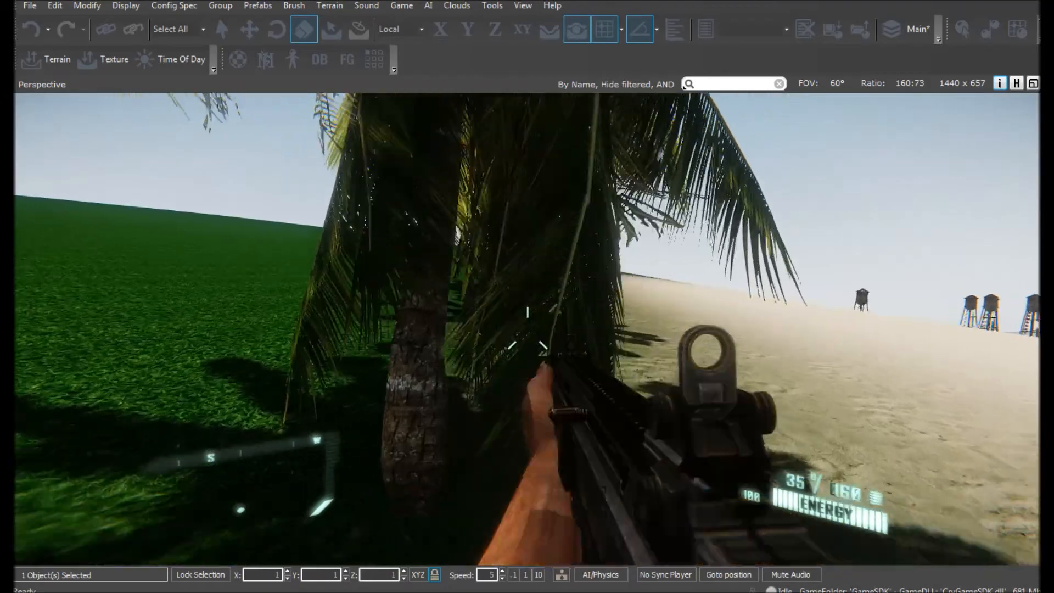
pyautogui.press('w')
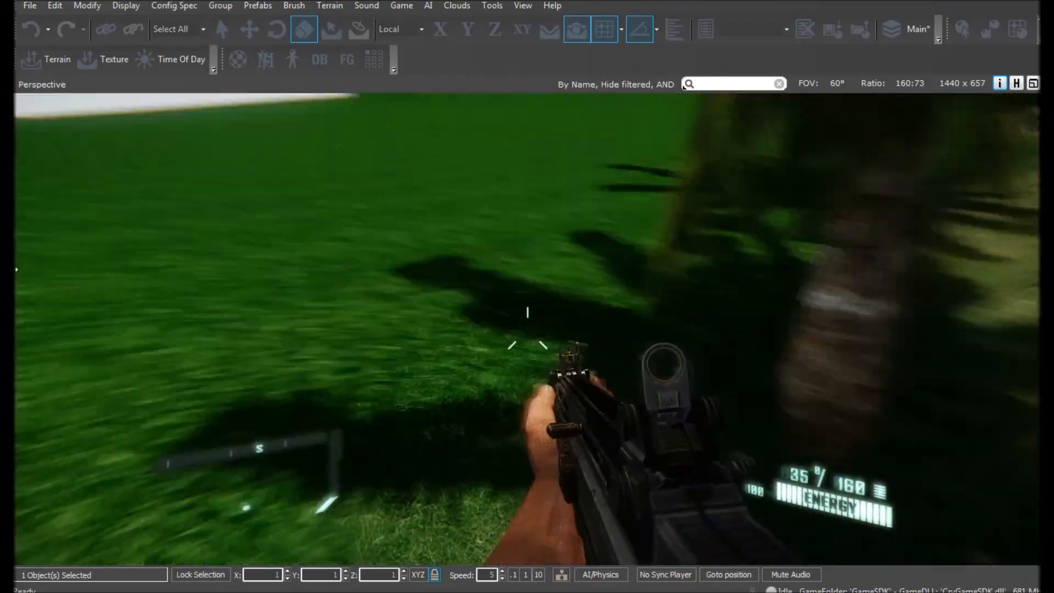
pyautogui.press('w')
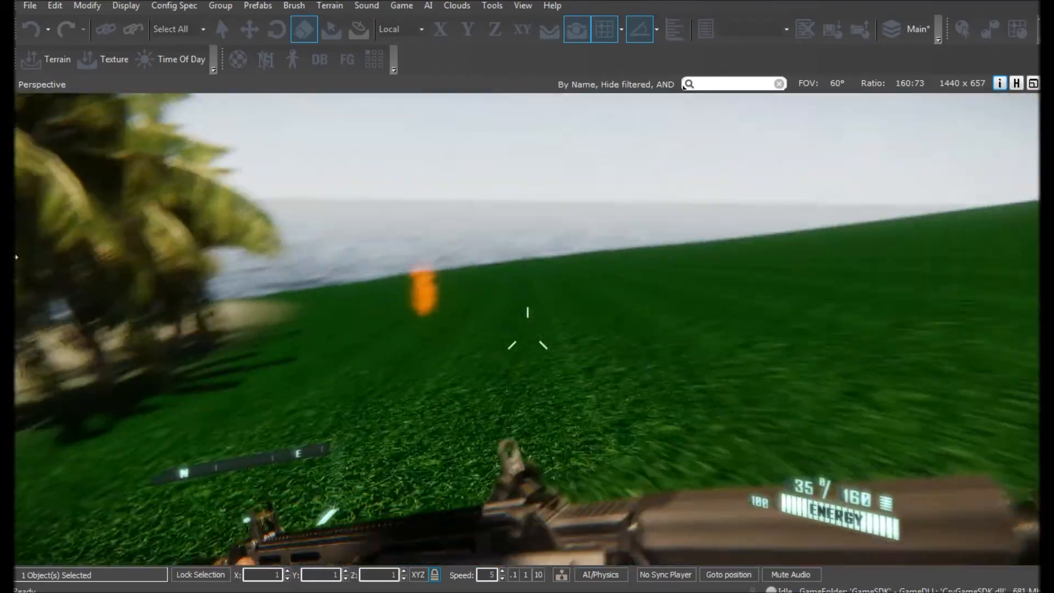